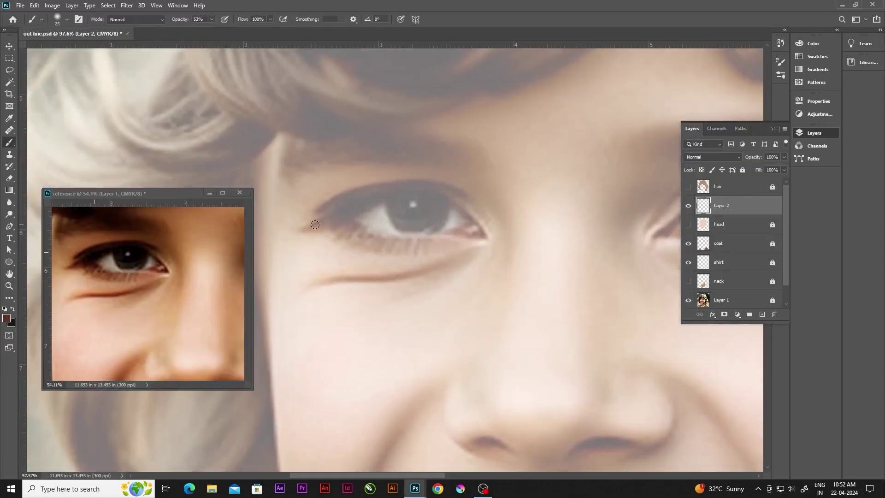
# Paint a dark upper eyelid line on the left eye, thickening it toward the outer corner
pyautogui.press(']')
pyautogui.moveTo(315, 224); pyautogui.dragTo(396, 203)
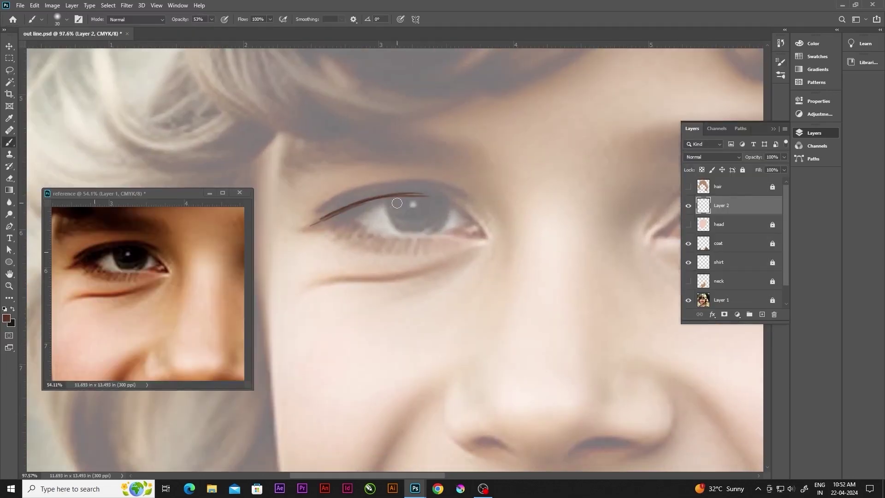
pyautogui.rightClick(350, 219)
pyautogui.doubleClick(184, 114)
pyautogui.moveTo(414, 193); pyautogui.dragTo(484, 236)
pyautogui.scroll(-1, 689, 281)
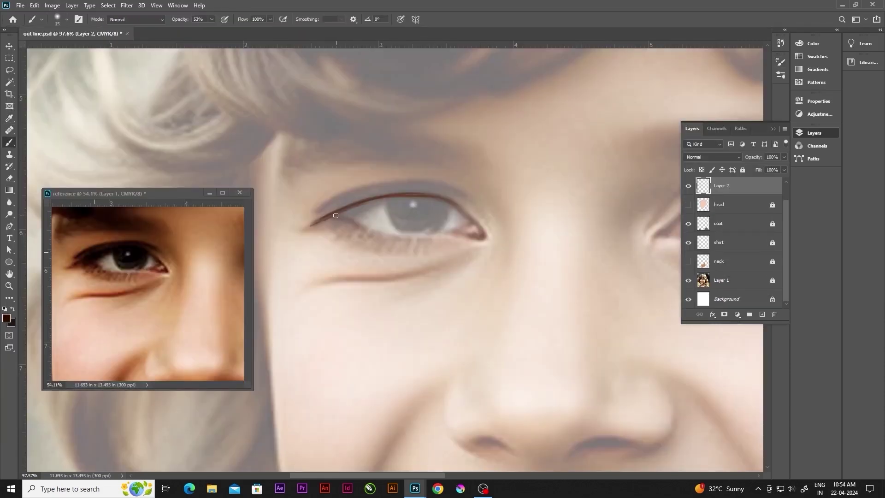
pyautogui.moveTo(323, 209); pyautogui.dragTo(454, 191)
# At brush size 15 and 78% opacity, darken and thicken the upper-eyelid line
pyautogui.click(688, 279)
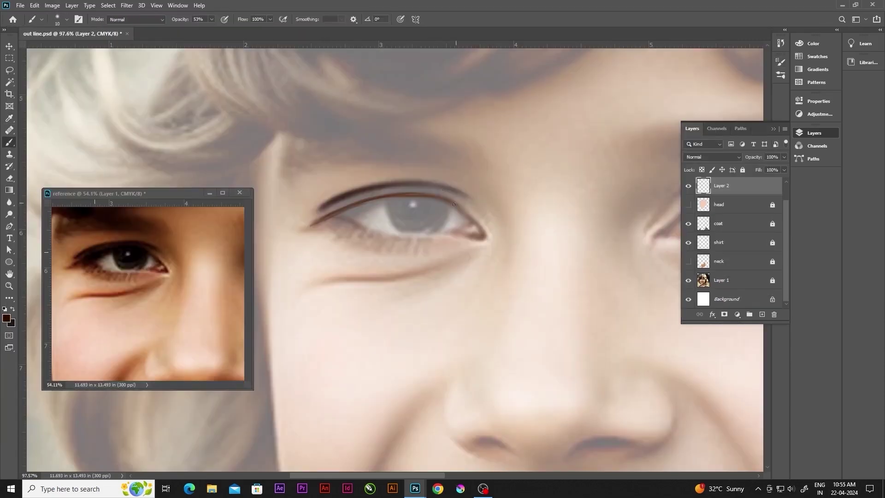
pyautogui.press(']')
pyautogui.press('7')
pyautogui.press('8')
pyautogui.click(688, 279)
pyautogui.moveTo(320, 213)
pyautogui.mouseDown()
pyautogui.moveTo(369, 196)
pyautogui.moveTo(347, 211)
pyautogui.moveTo(352, 246)
pyautogui.mouseUp()
# Sample dark reddish-brown for fine lash strokes, then shade the eye white light grey
pyautogui.keyDown('alt'); pyautogui.click(376, 251); pyautogui.keyUp('alt')
pyautogui.press('[')
pyautogui.press('[')
pyautogui.press(']')
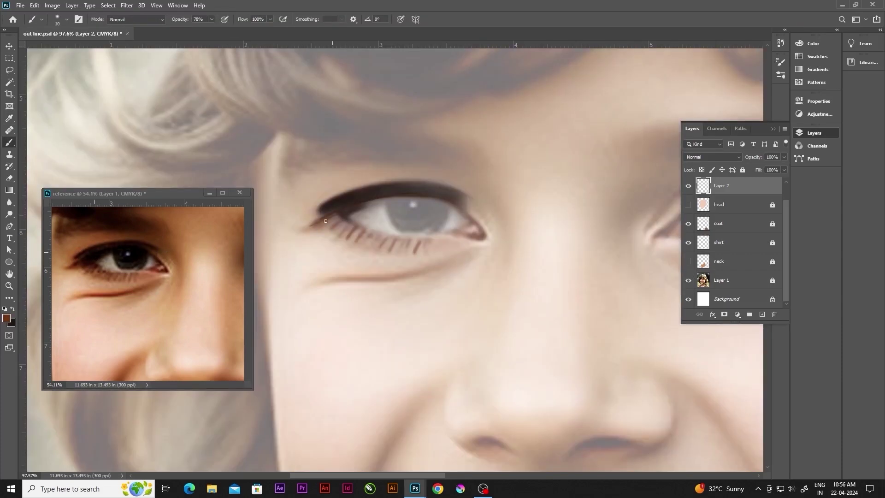
pyautogui.press(']')
pyautogui.press(']')
pyautogui.press(']')
pyautogui.keyDown('alt'); pyautogui.click(392, 228); pyautogui.keyUp('alt')
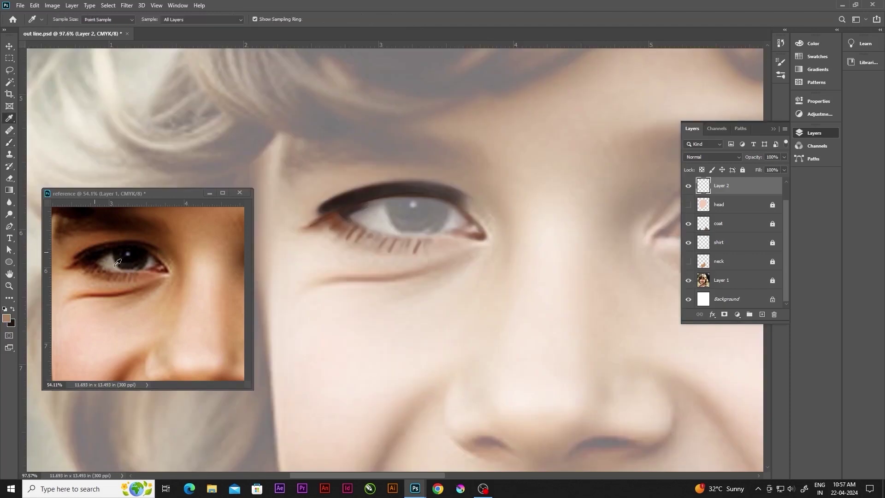
pyautogui.moveTo(366, 205)
pyautogui.mouseDown()
pyautogui.moveTo(396, 233)
pyautogui.moveTo(417, 235)
pyautogui.mouseUp()
pyautogui.click(688, 279)
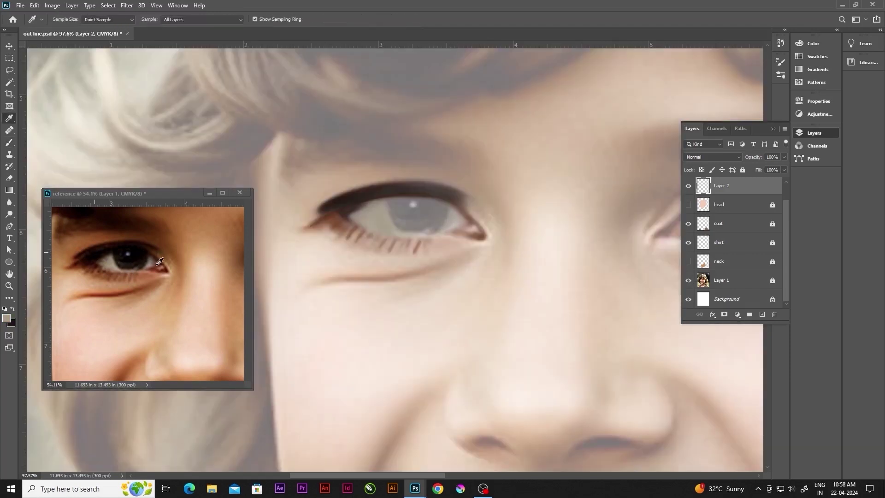
# Add brown at the outer eye corner and paint a black ring and fill for the iris
pyautogui.keyDown('alt'); pyautogui.click(456, 221); pyautogui.keyUp('alt')
pyautogui.moveTo(461, 212)
pyautogui.mouseDown()
pyautogui.moveTo(454, 232)
pyautogui.moveTo(467, 219)
pyautogui.mouseUp()
pyautogui.click(688, 280)
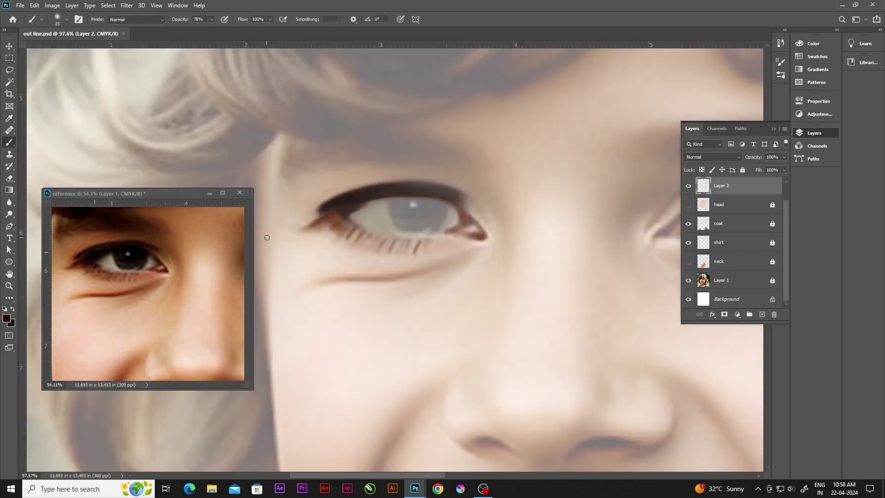
pyautogui.keyDown('alt'); pyautogui.click(396, 214); pyautogui.keyUp('alt')
pyautogui.moveTo(392, 203)
pyautogui.mouseDown()
pyautogui.moveTo(443, 208)
pyautogui.moveTo(412, 213)
pyautogui.mouseUp()
pyautogui.click(688, 280)
pyautogui.press(']')
pyautogui.click(688, 279)
# Darken the iris and its upper part with a size 20 brush
pyautogui.press('[')
pyautogui.click(688, 280)
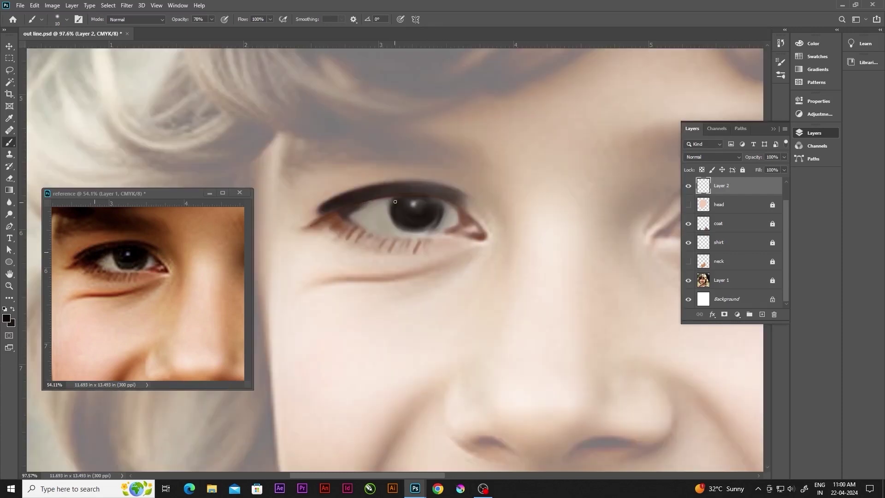
pyautogui.press(']')
pyautogui.click(688, 280)
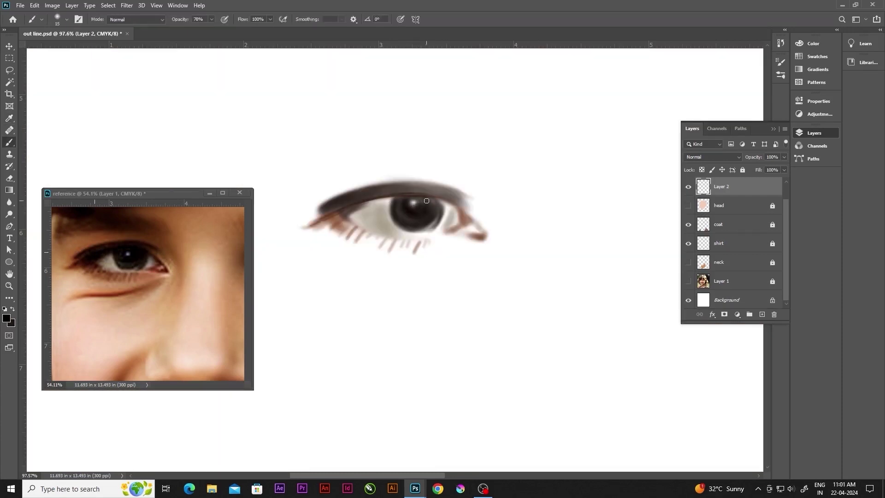
pyautogui.moveTo(427, 200); pyautogui.dragTo(399, 218)
pyautogui.keyDown('alt'); pyautogui.click(199, 253); pyautogui.keyUp('alt')
pyautogui.press(']')
pyautogui.press(']')
pyautogui.moveTo(438, 196); pyautogui.dragTo(352, 214)
# Softly darken the iris's right edge with lighter brown at 40% opacity
pyautogui.keyDown('alt'); pyautogui.click(153, 252); pyautogui.keyUp('alt')
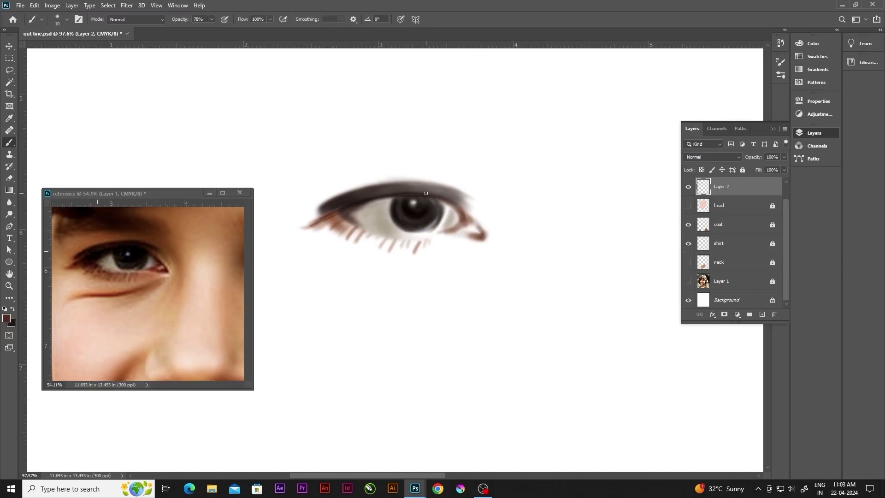
pyautogui.keyDown('alt'); pyautogui.click(455, 224); pyautogui.keyUp('alt')
pyautogui.scroll(3, 479, 212)
pyautogui.press('4')
pyautogui.press(']')
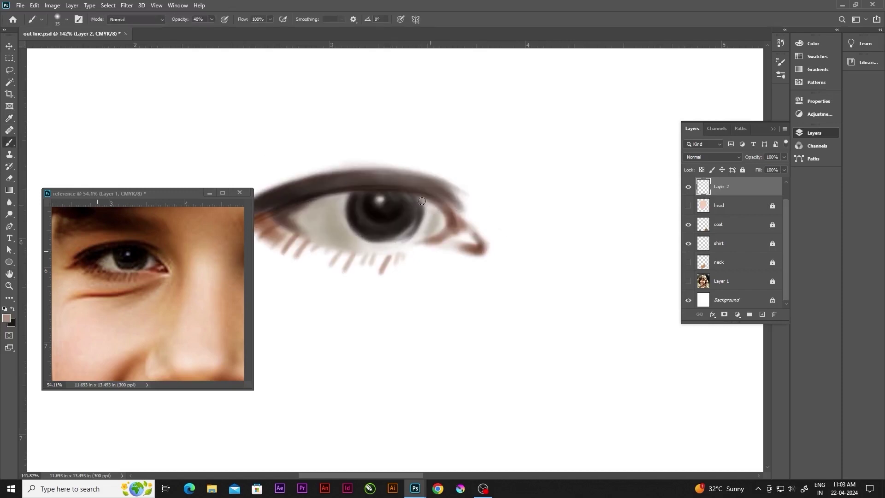
pyautogui.moveTo(422, 201); pyautogui.dragTo(422, 211)
# Paint brownish-pink into the inner eye corner with a size 8 brush at 67% opacity
pyautogui.keyDown('alt'); pyautogui.click(323, 249); pyautogui.keyUp('alt')
pyautogui.press('[')
pyautogui.press('[')
pyautogui.press('[')
pyautogui.press('6')
pyautogui.press('7')
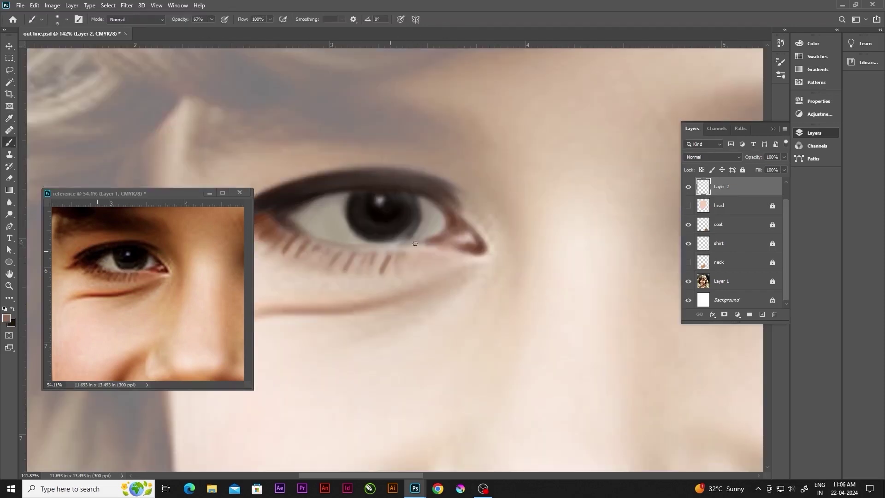
pyautogui.click(687, 281)
pyautogui.moveTo(457, 239); pyautogui.dragTo(465, 228)
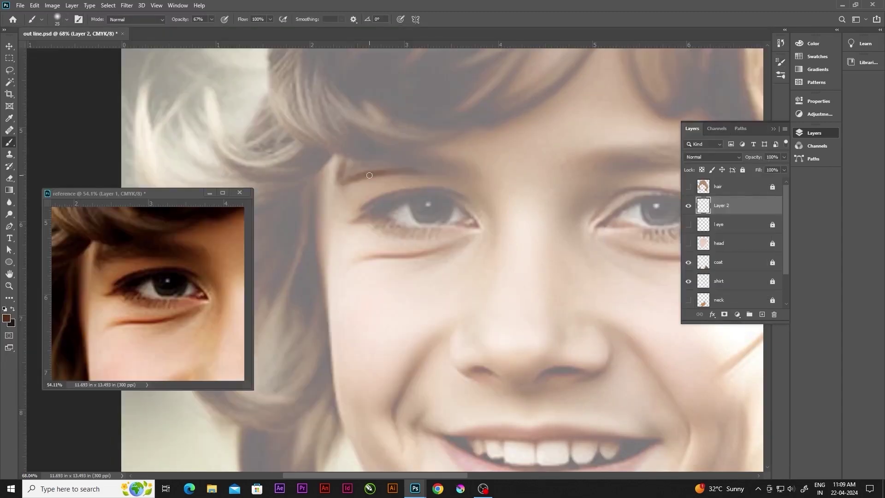
# Build up the left eyebrow with three overlapping soft brown strokes, darkening it gradually
pyautogui.moveTo(369, 175); pyautogui.dragTo(463, 161)
pyautogui.moveTo(341, 173)
pyautogui.mouseDown()
pyautogui.moveTo(466, 159)
pyautogui.moveTo(400, 162)
pyautogui.mouseUp()
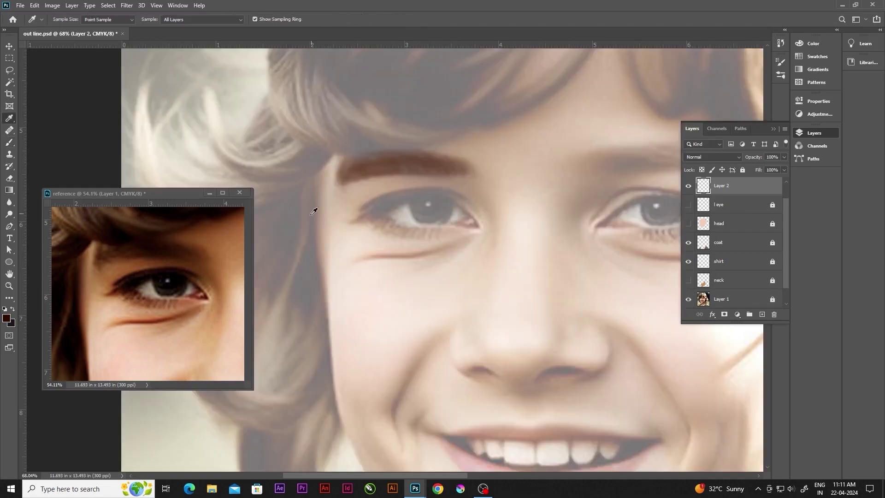
pyautogui.moveTo(382, 167)
pyautogui.mouseDown()
pyautogui.moveTo(423, 162)
pyautogui.moveTo(399, 171)
pyautogui.moveTo(364, 157)
pyautogui.moveTo(345, 182)
pyautogui.mouseUp()
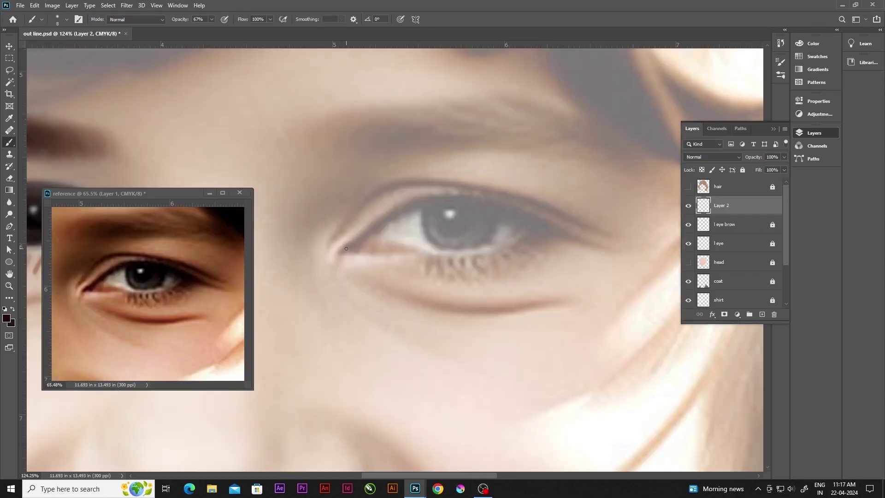
# Line the right eye's upper lid dark and try lower lashes, undoing that stroke
pyautogui.moveTo(356, 242); pyautogui.dragTo(511, 212)
pyautogui.moveTo(453, 203)
pyautogui.mouseDown()
pyautogui.moveTo(553, 230)
pyautogui.moveTo(508, 263)
pyautogui.mouseUp()
pyautogui.keyDown('alt'); pyautogui.click(494, 248); pyautogui.keyUp('alt')
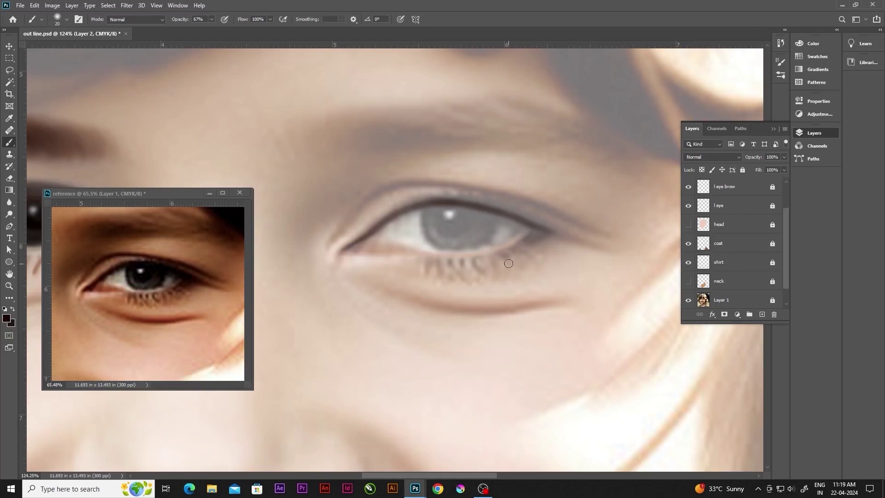
pyautogui.click(688, 300)
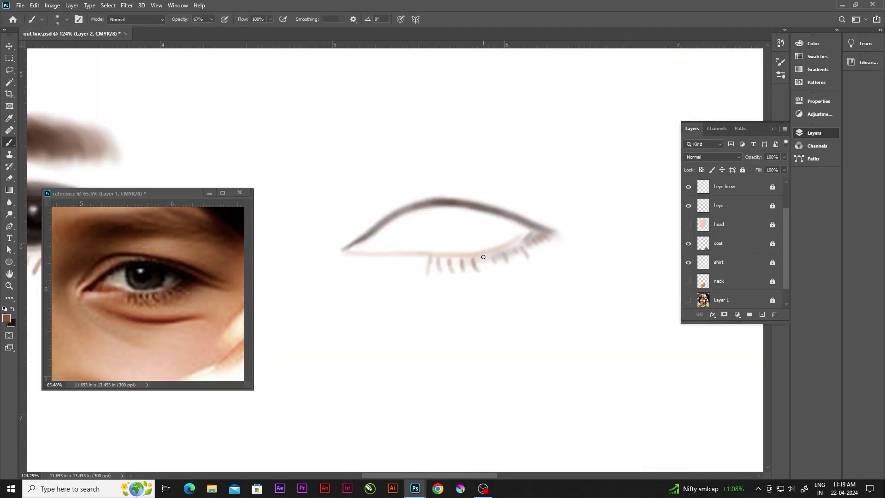
pyautogui.moveTo(483, 255); pyautogui.dragTo(549, 236)
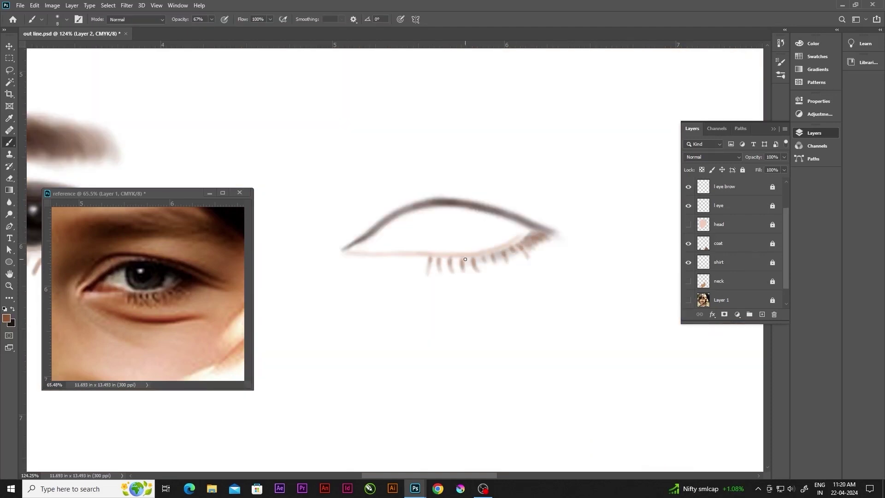
pyautogui.hotkey('ctrl', 'z')
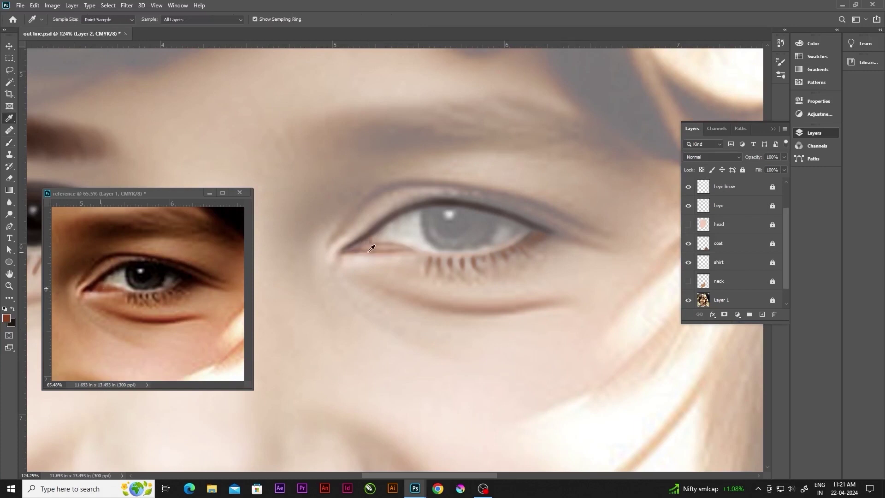
# Paint reddish-brown along the inner lower lid, trace the upper lid dark, and lighten the eye white
pyautogui.moveTo(353, 250); pyautogui.dragTo(406, 249)
pyautogui.keyDown('alt'); pyautogui.click(98, 283); pyautogui.keyUp('alt')
pyautogui.moveTo(346, 251); pyautogui.dragTo(565, 235)
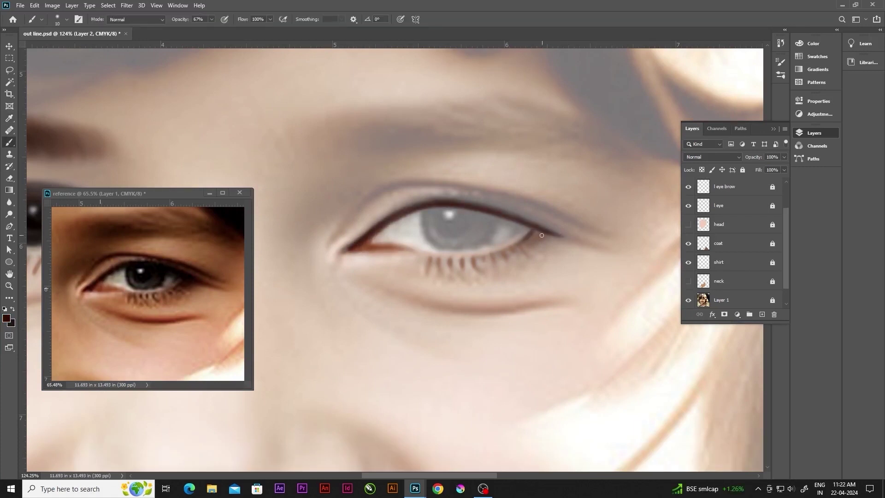
pyautogui.press(']')
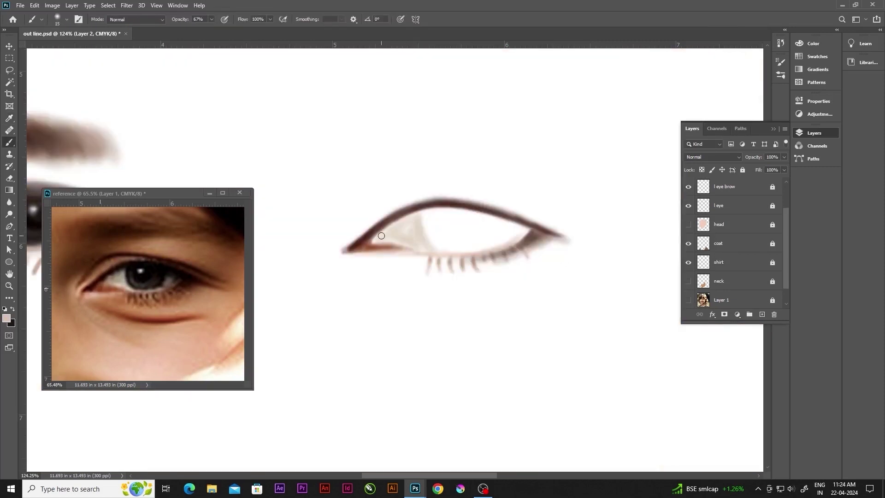
pyautogui.moveTo(387, 238)
pyautogui.mouseDown()
pyautogui.moveTo(395, 233)
pyautogui.moveTo(383, 236)
pyautogui.mouseUp()
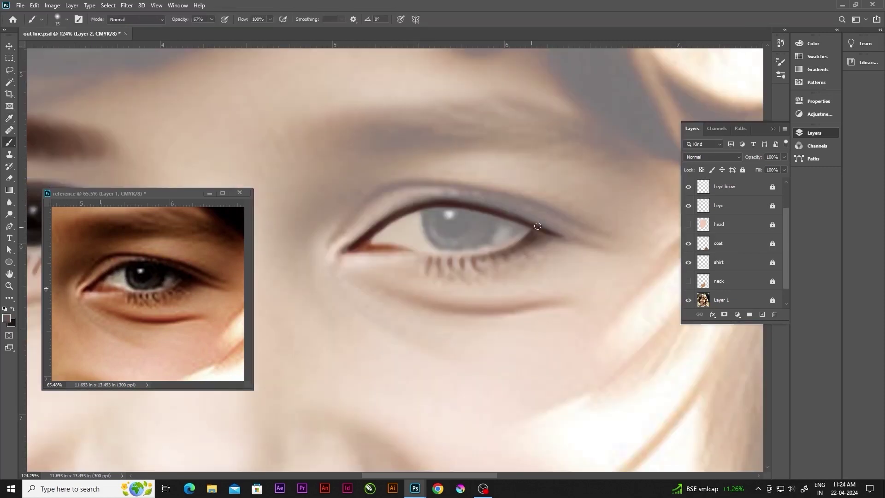
pyautogui.press('[')
pyautogui.moveTo(507, 227); pyautogui.dragTo(517, 230)
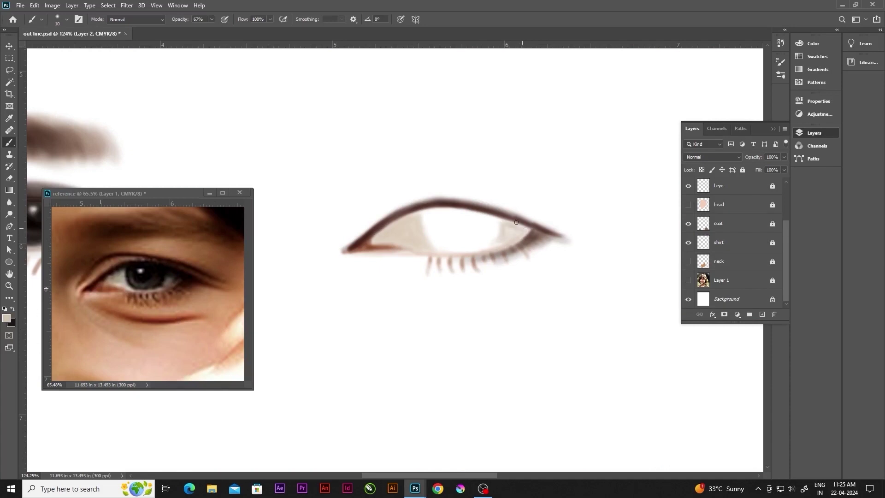
# Outline the iris's right edge and paint the iris progressively darker
pyautogui.hotkey('ctrl', ',')
pyautogui.keyDown('alt'); pyautogui.click(491, 217); pyautogui.keyUp('alt')
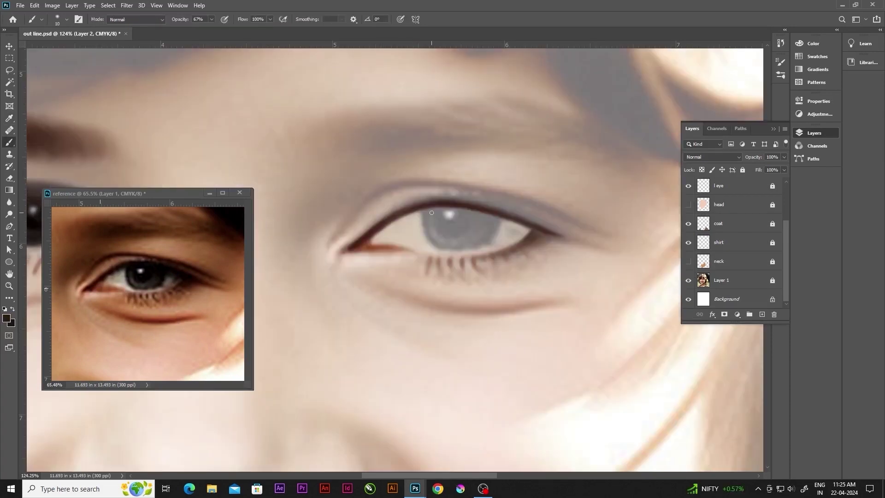
pyautogui.moveTo(491, 217); pyautogui.dragTo(474, 245)
pyautogui.click(688, 280)
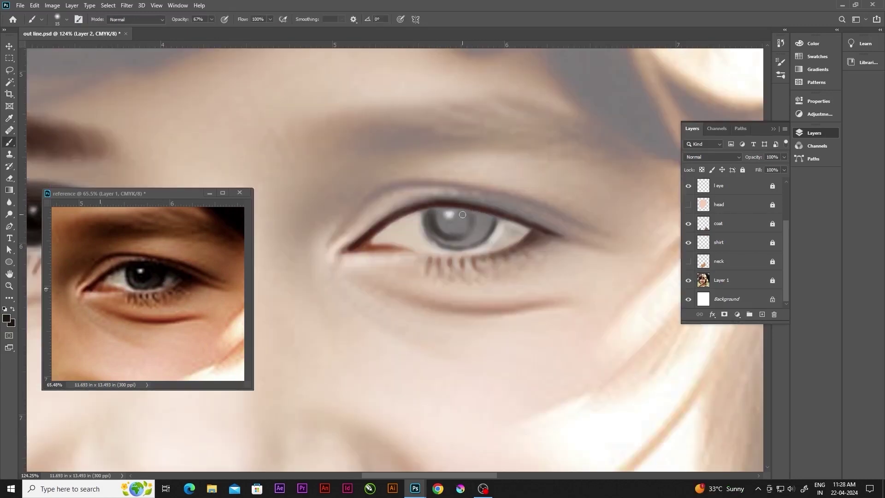
pyautogui.click(689, 280)
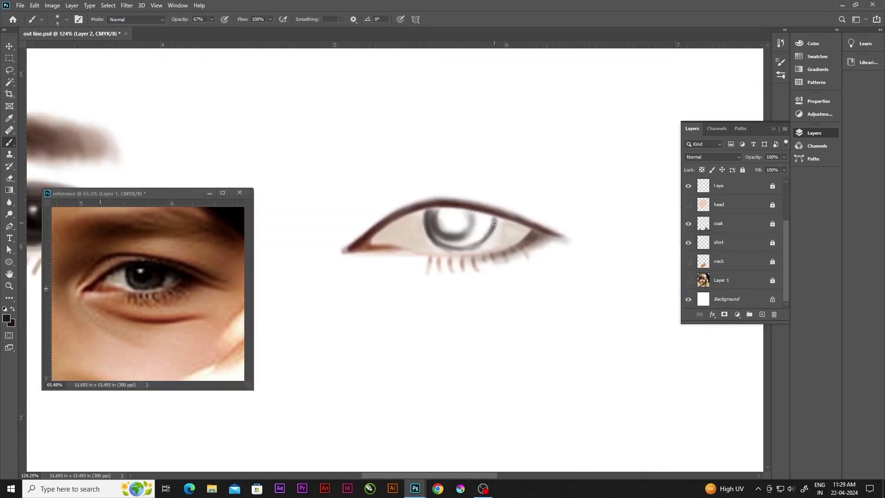
pyautogui.moveTo(475, 217)
pyautogui.mouseDown()
pyautogui.moveTo(461, 244)
pyautogui.moveTo(435, 240)
pyautogui.moveTo(442, 249)
pyautogui.mouseUp()
# At 74% opacity and brush size 10, darken the upper eyelid line and sample reddish-brown
pyautogui.press('i')
pyautogui.press('b')
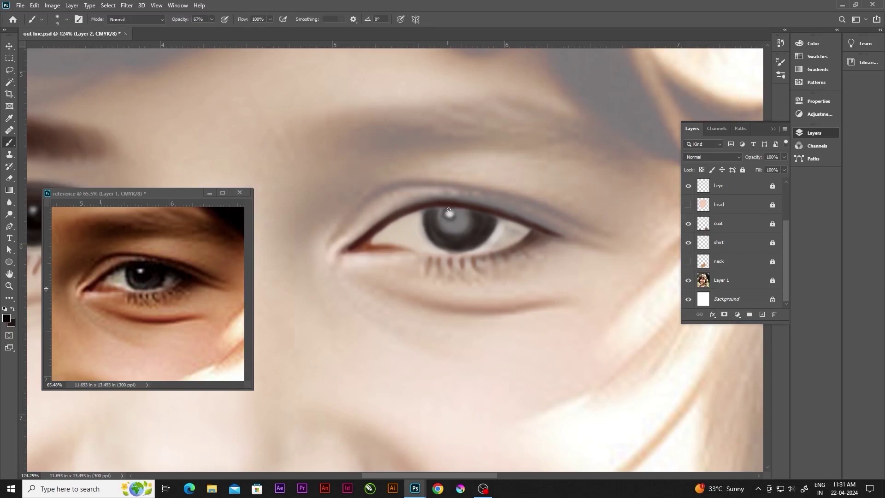
pyautogui.press('7')
pyautogui.press('4')
pyautogui.hotkey('ctrl', ',')
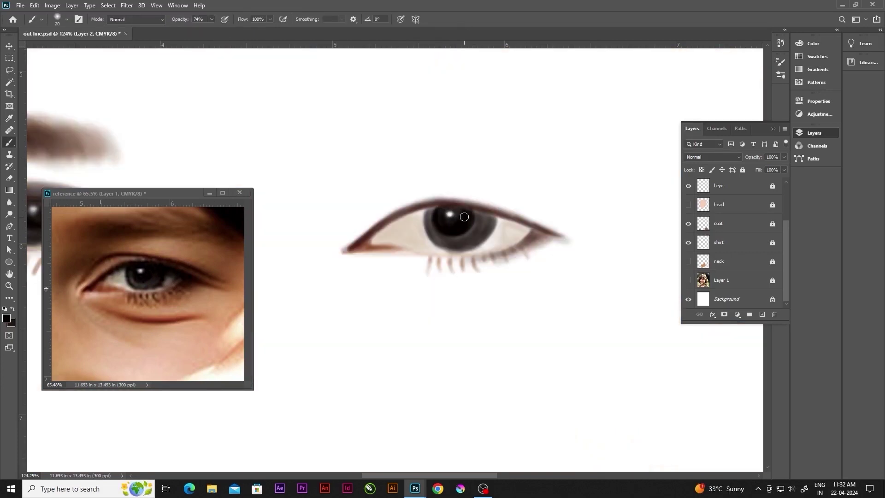
pyautogui.press('[')
pyautogui.hotkey('ctrl', ',')
pyautogui.hotkey('ctrl', ',')
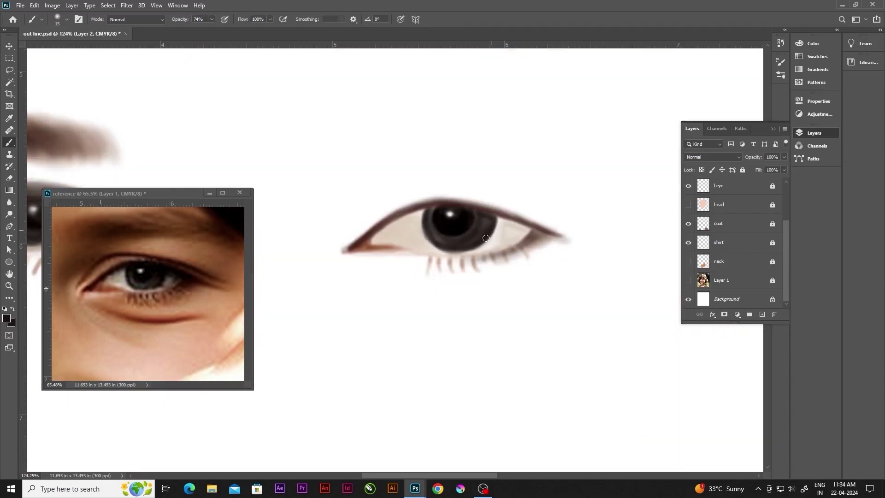
pyautogui.moveTo(397, 217); pyautogui.dragTo(533, 231)
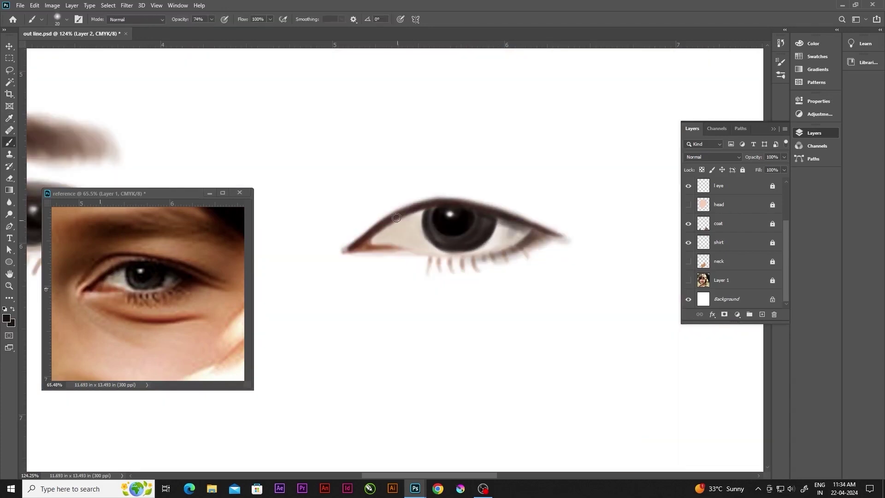
pyautogui.press('[')
pyautogui.keyDown('alt'); pyautogui.click(397, 248); pyautogui.keyUp('alt')
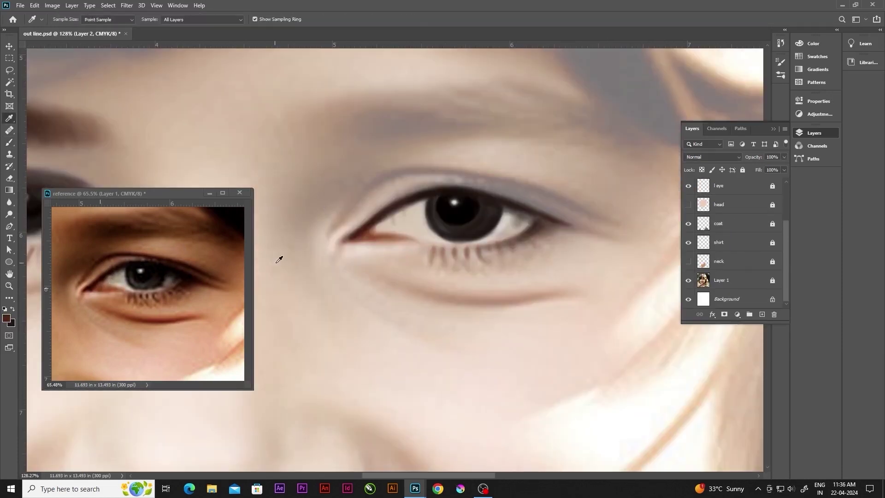
# Paint the upper eyelid crease and pinkish-brown lid shading, erasing the stroke's left tip
pyautogui.moveTo(347, 215); pyautogui.dragTo(407, 173)
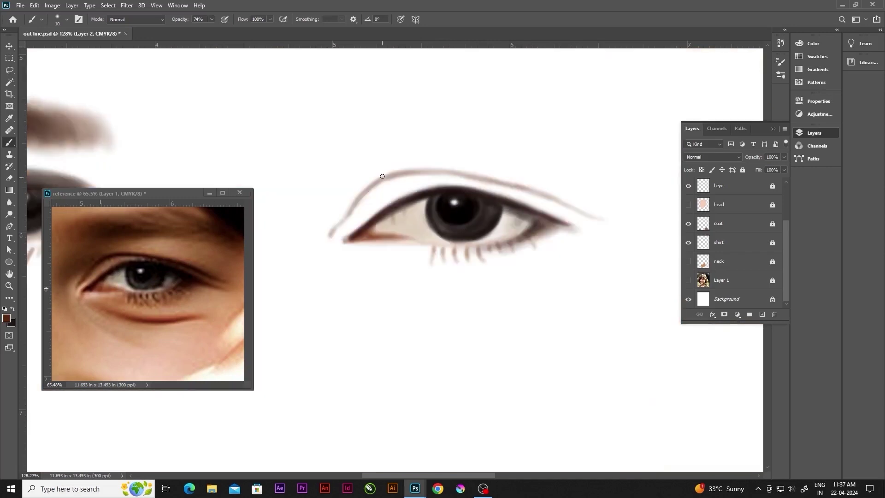
pyautogui.moveTo(395, 176); pyautogui.dragTo(536, 193)
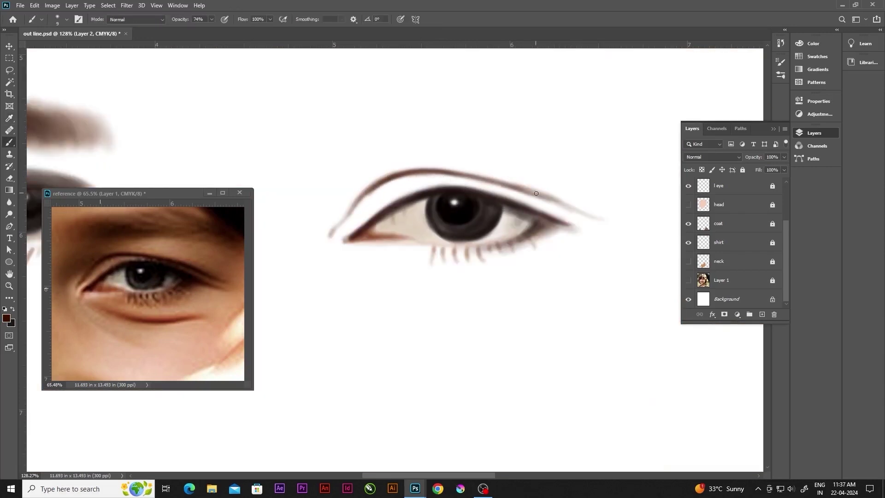
pyautogui.moveTo(358, 217); pyautogui.dragTo(341, 232)
pyautogui.press('i')
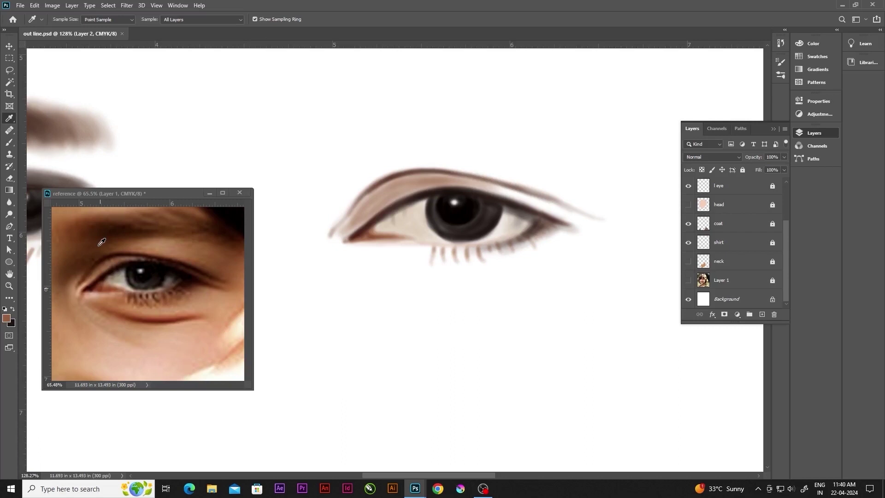
pyautogui.click(350, 237)
pyautogui.press('e')
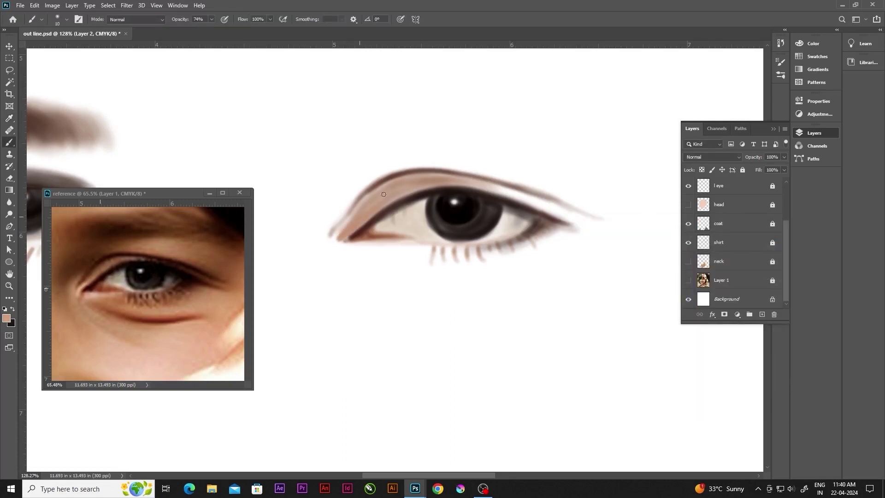
pyautogui.moveTo(329, 234); pyautogui.dragTo(338, 224)
pyautogui.press('b')
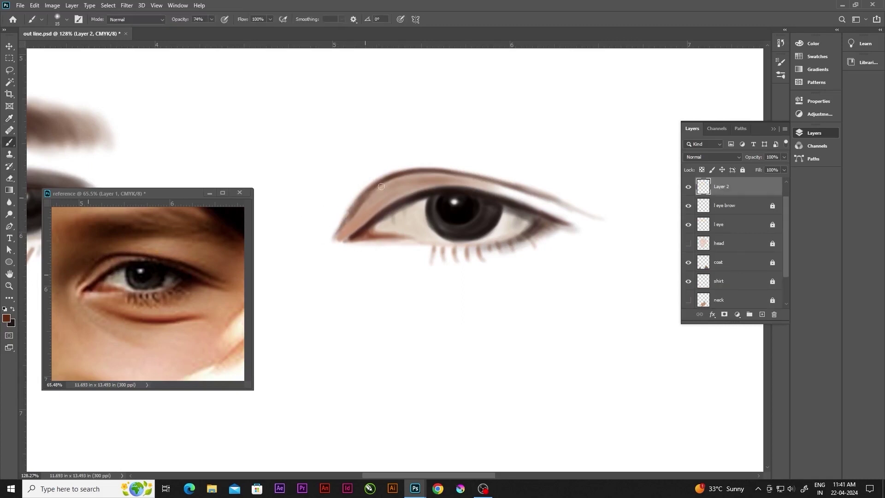
# Darken the upper lash line near-black toward the corner and thicken the upper lid with brown
pyautogui.keyDown('alt'); pyautogui.click(430, 198); pyautogui.keyUp('alt')
pyautogui.moveTo(381, 186); pyautogui.dragTo(558, 220)
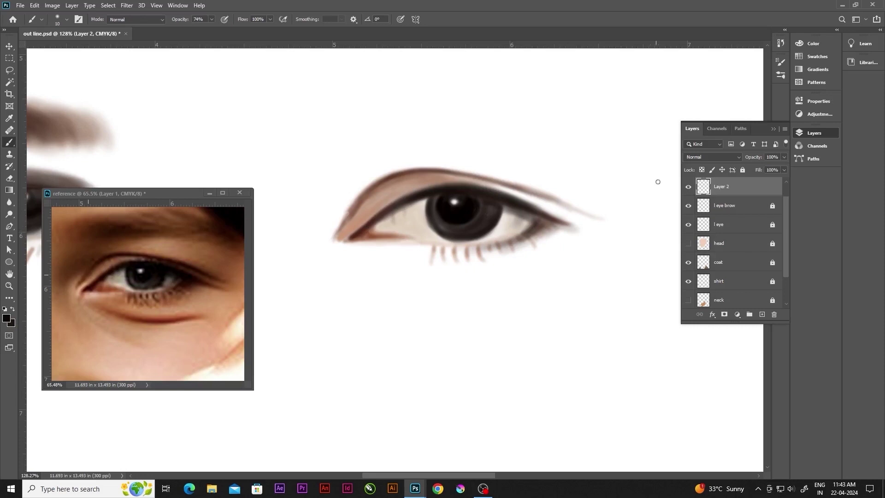
pyautogui.keyDown('alt'); pyautogui.click(233, 295); pyautogui.keyUp('alt')
pyautogui.moveTo(590, 219); pyautogui.dragTo(456, 176)
pyautogui.press(']')
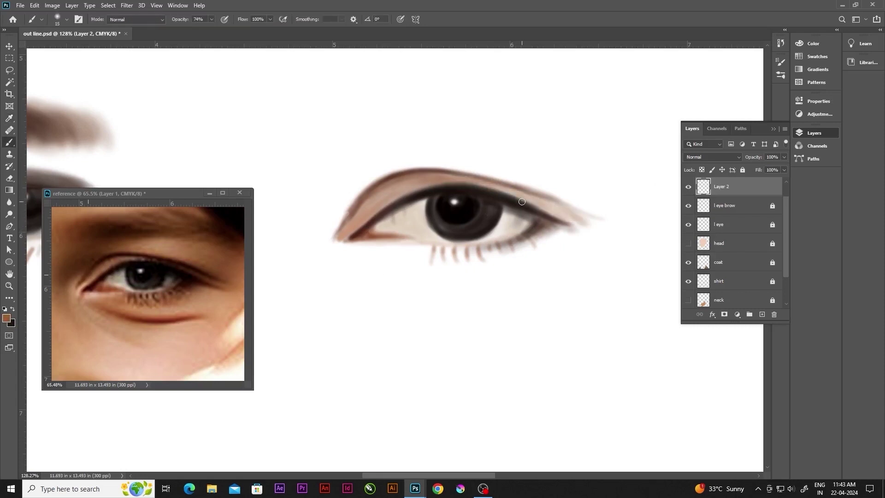
pyautogui.press(']')
pyautogui.keyDown('alt'); pyautogui.click(516, 198); pyautogui.keyUp('alt')
pyautogui.moveTo(546, 205); pyautogui.dragTo(559, 213)
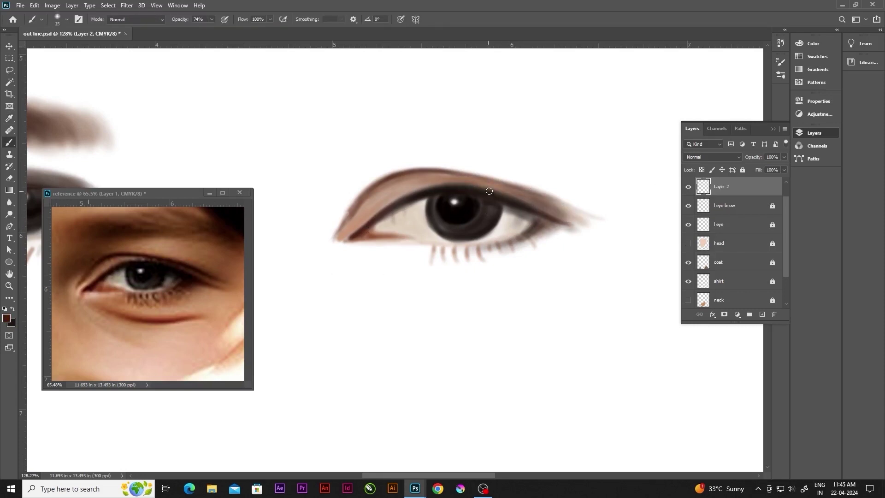
pyautogui.press('[')
# Paint orange-brown along the lower lid and darken the lower lash line toward the outer corner
pyautogui.keyDown('alt'); pyautogui.click(428, 169); pyautogui.keyUp('alt')
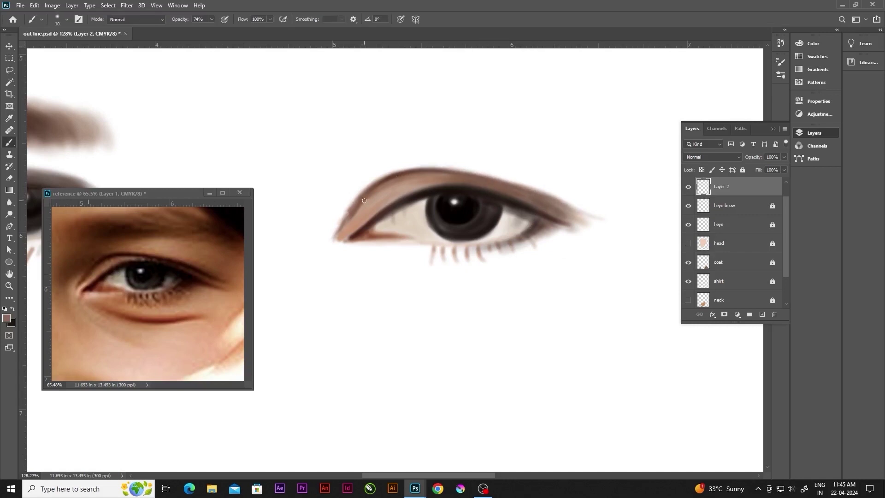
pyautogui.keyDown('alt'); pyautogui.click(409, 253); pyautogui.keyUp('alt')
pyautogui.moveTo(431, 247)
pyautogui.mouseDown()
pyautogui.moveTo(350, 245)
pyautogui.moveTo(529, 249)
pyautogui.mouseUp()
pyautogui.press(']')
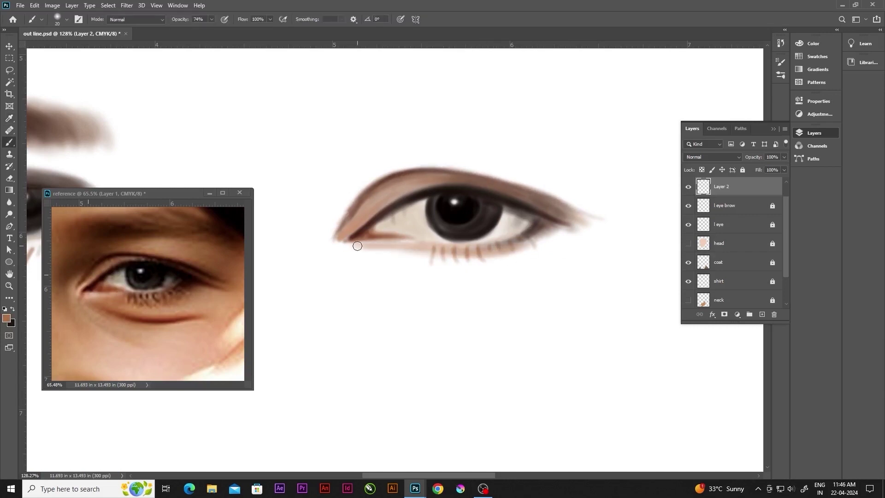
pyautogui.moveTo(355, 244); pyautogui.dragTo(565, 240)
pyautogui.keyDown('alt'); pyautogui.click(176, 265); pyautogui.keyUp('alt')
pyautogui.moveTo(389, 253); pyautogui.dragTo(546, 240)
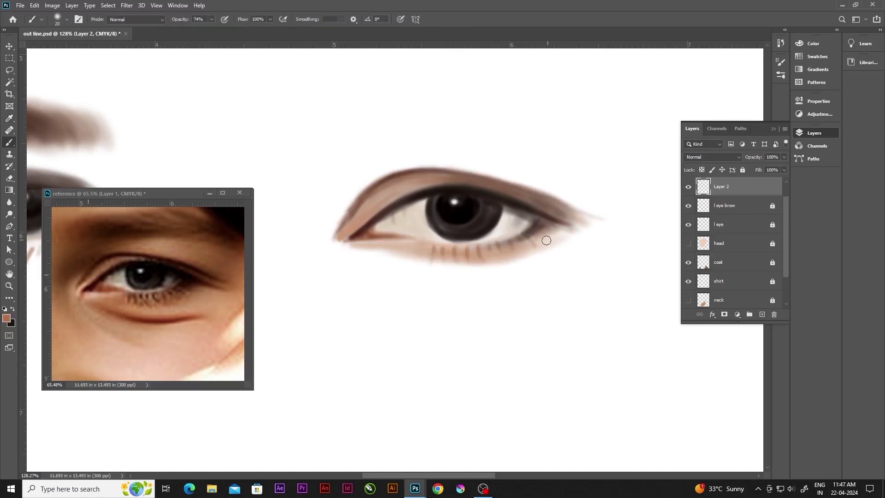
pyautogui.press('[')
pyautogui.keyDown('alt'); pyautogui.click(437, 245); pyautogui.keyUp('alt')
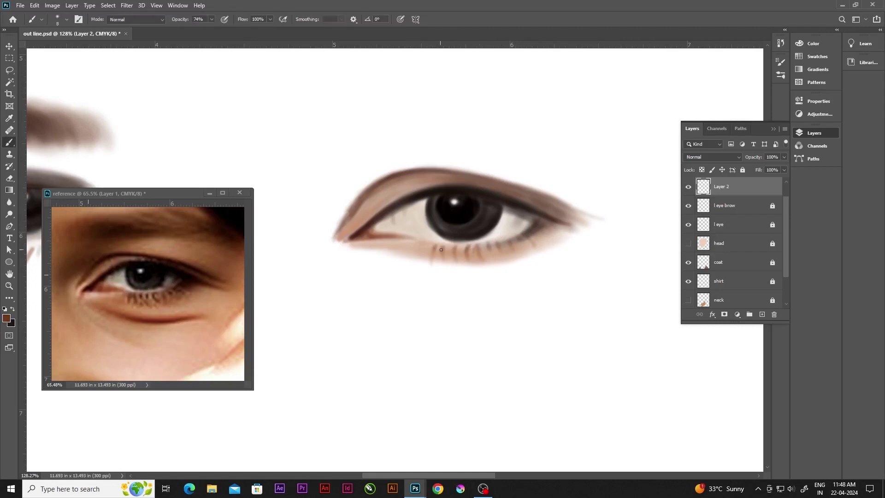
pyautogui.moveTo(530, 235); pyautogui.dragTo(578, 223)
pyautogui.press(']')
pyautogui.press(']')
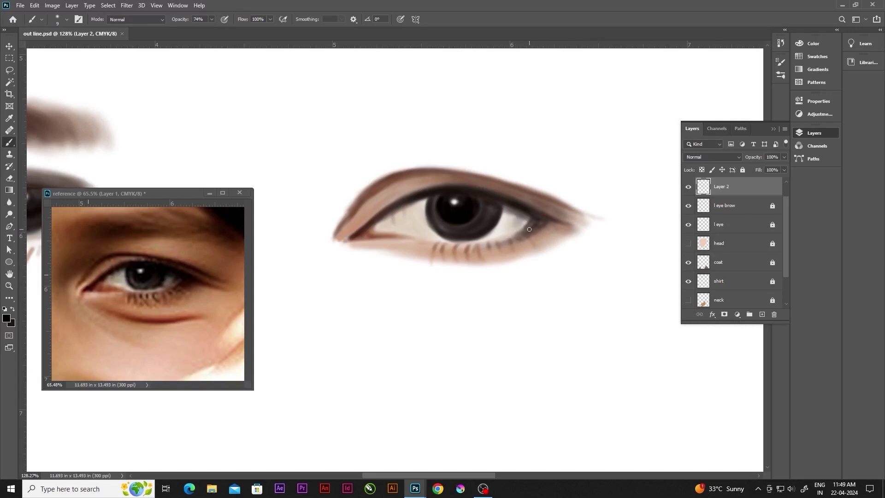
# Outline the eyebrow's upper and lower edges and fill it with brown
pyautogui.press('[')
pyautogui.press('[')
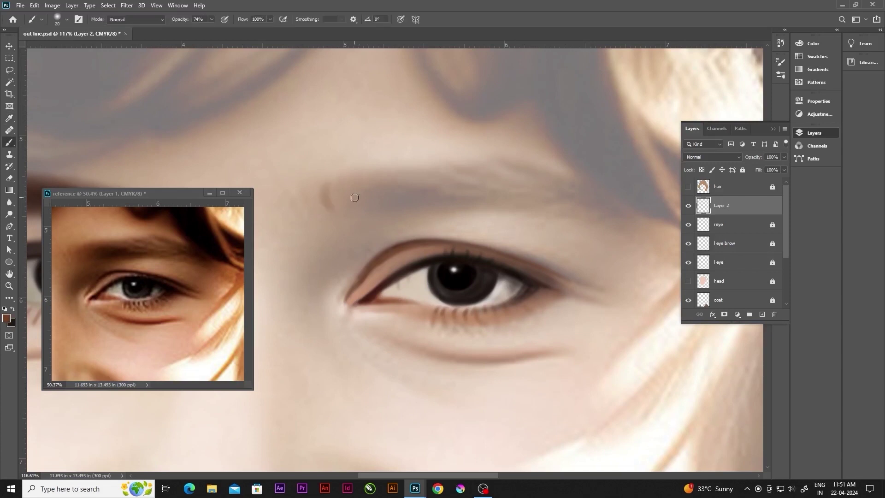
pyautogui.moveTo(354, 197); pyautogui.dragTo(399, 177)
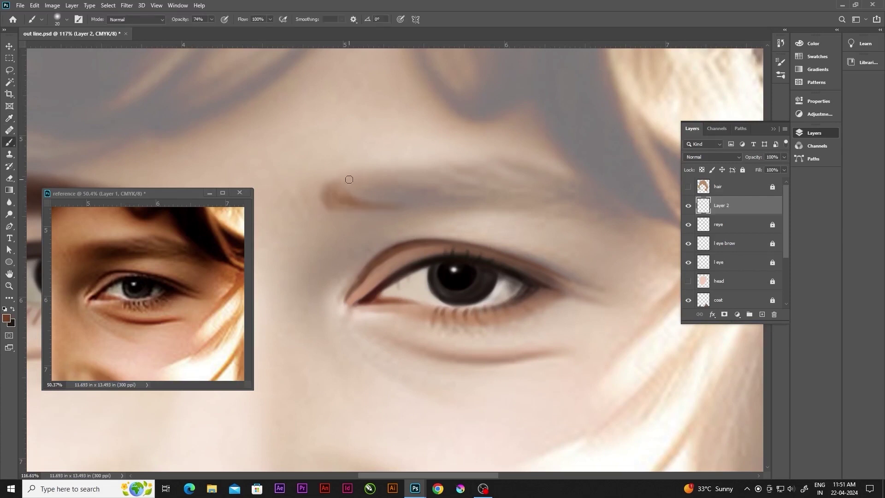
pyautogui.press('[')
pyautogui.moveTo(460, 162); pyautogui.dragTo(570, 185)
pyautogui.moveTo(323, 198)
pyautogui.mouseDown()
pyautogui.moveTo(507, 192)
pyautogui.moveTo(544, 176)
pyautogui.mouseUp()
pyautogui.press(']')
pyautogui.press(']')
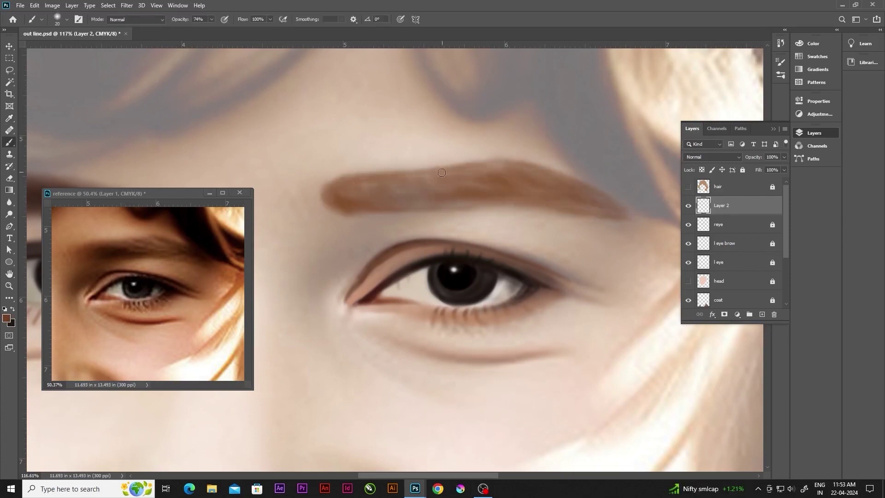
# With the face photo hidden, add two more brown eyebrow strokes, then show it again
pyautogui.scroll(-3, 737, 249)
pyautogui.click(688, 287)
pyautogui.moveTo(350, 198); pyautogui.dragTo(489, 193)
pyautogui.moveTo(608, 212)
pyautogui.mouseDown()
pyautogui.moveTo(352, 187)
pyautogui.moveTo(410, 185)
pyautogui.moveTo(371, 195)
pyautogui.moveTo(363, 207)
pyautogui.moveTo(415, 182)
pyautogui.mouseUp()
pyautogui.click(687, 287)
# Deepen the eyebrow's inner end with more brown, then hide the Layer 1 face photo
pyautogui.press('[')
pyautogui.press('[')
pyautogui.press(']')
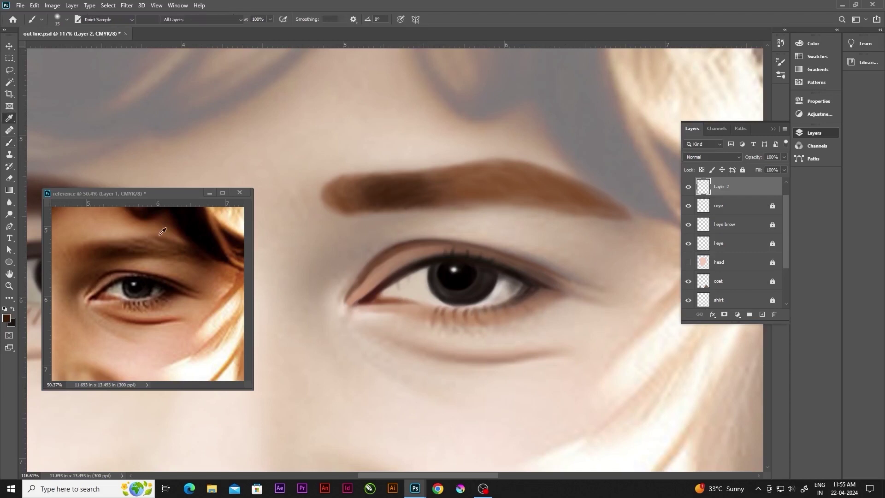
pyautogui.moveTo(534, 171)
pyautogui.mouseDown()
pyautogui.moveTo(601, 203)
pyautogui.moveTo(509, 178)
pyautogui.mouseUp()
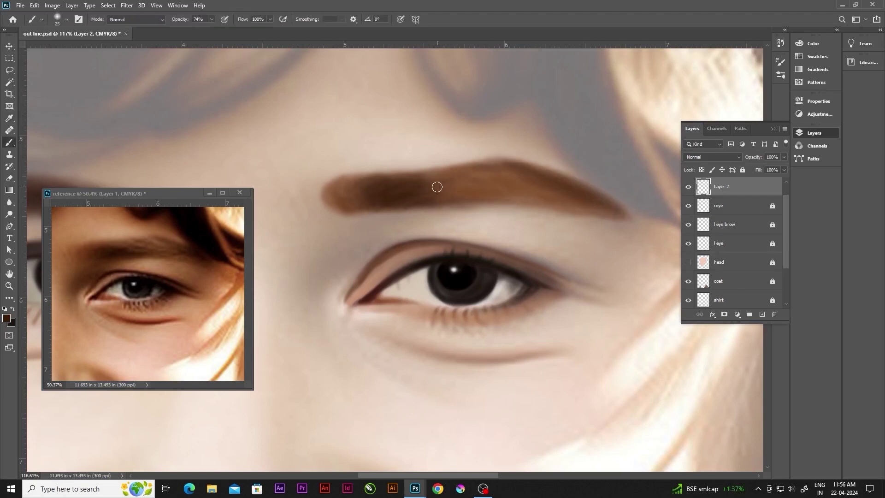
pyautogui.scroll(-3, 733, 249)
pyautogui.click(688, 287)
pyautogui.scroll(3, 732, 249)
pyautogui.press('[')
pyautogui.press('[')
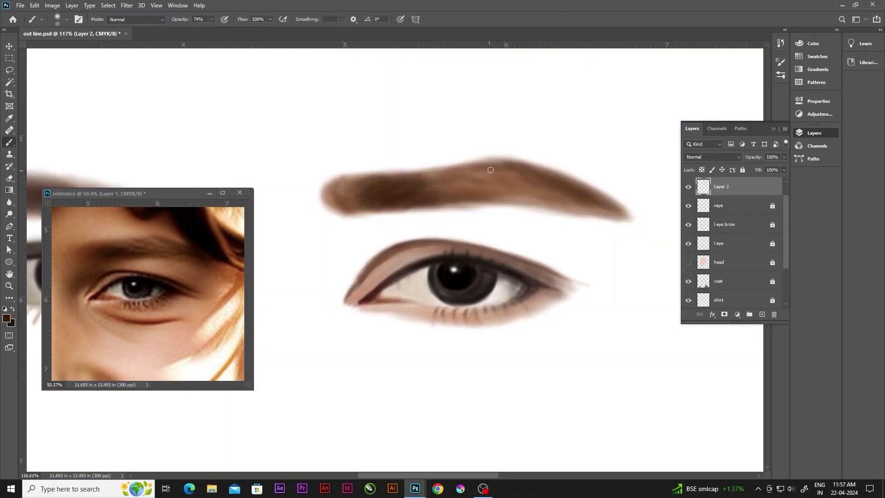
# Sample a lighter brown from the reference and paint pinkish-brown along the lower eyelid
pyautogui.scroll(1, 553, 212)
pyautogui.scroll(2, 531, 210)
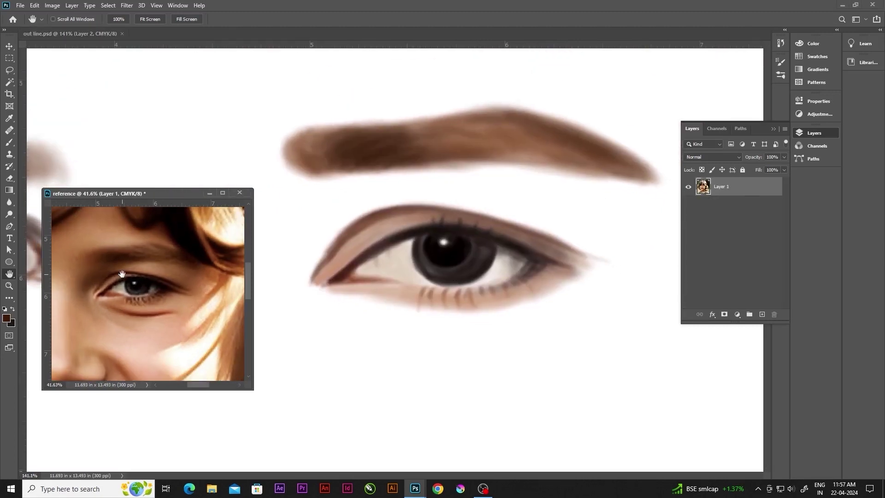
pyautogui.scroll(-3, 531, 209)
pyautogui.scroll(3, 364, 184)
pyautogui.scroll(2, 178, 256)
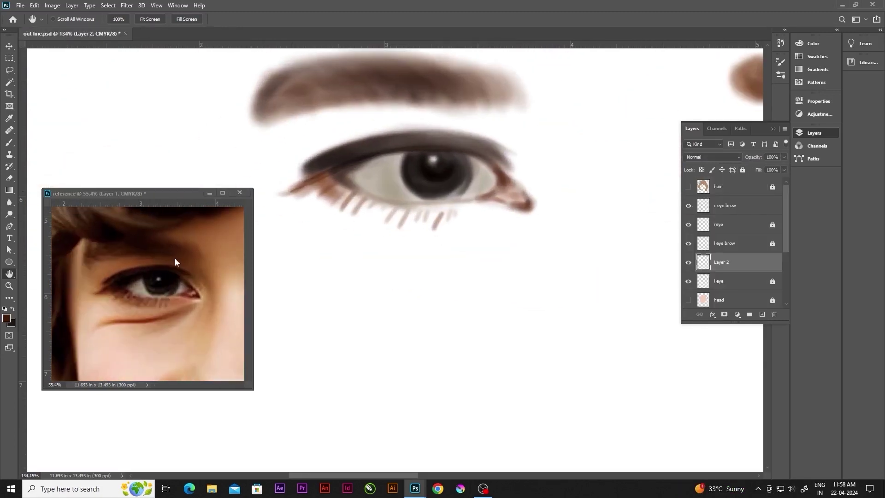
pyautogui.press('i')
pyautogui.click(145, 294)
pyautogui.press('b')
pyautogui.moveTo(335, 196); pyautogui.dragTo(506, 205)
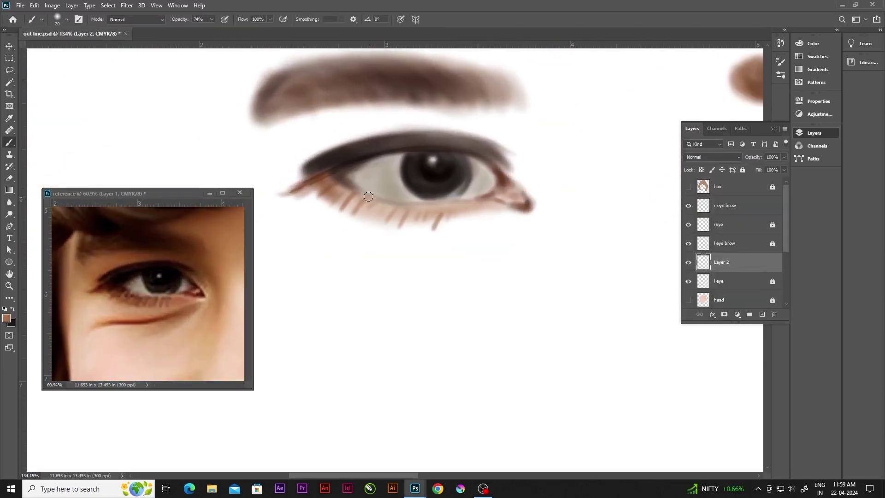
# Compare against Layer 1, then paint skin tone around the eye with a larger brush
pyautogui.moveTo(279, 149)
pyautogui.mouseDown()
pyautogui.moveTo(450, 111)
pyautogui.moveTo(525, 117)
pyautogui.mouseUp()
pyautogui.moveTo(786, 217); pyautogui.dragTo(786, 267)
pyautogui.click(688, 280)
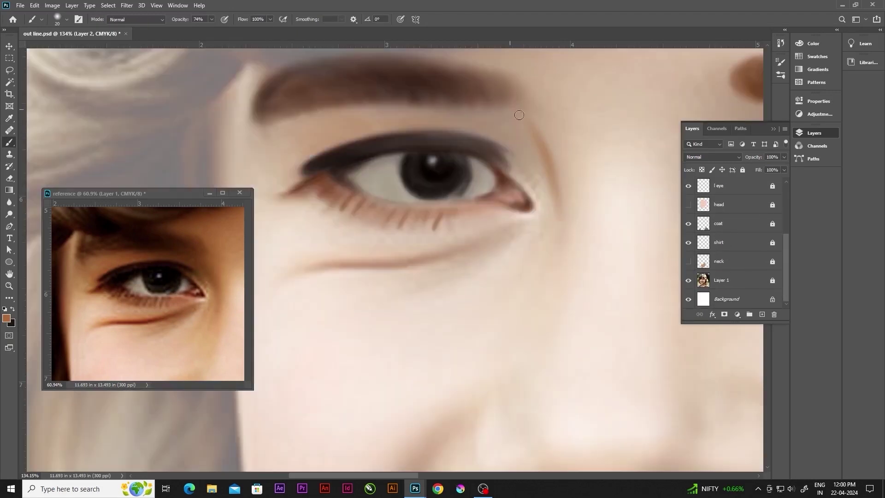
pyautogui.hotkey('ctrl', 'z')
pyautogui.press('0')
pyautogui.moveTo(518, 160); pyautogui.dragTo(549, 217)
pyautogui.moveTo(465, 118)
pyautogui.mouseDown()
pyautogui.moveTo(283, 182)
pyautogui.moveTo(483, 116)
pyautogui.mouseUp()
# Cover the brow-to-eyelid area in skin tone and shade the crease and temple in tan
pyautogui.keyDown('alt'); pyautogui.click(93, 251); pyautogui.keyUp('alt')
pyautogui.moveTo(277, 138)
pyautogui.mouseDown()
pyautogui.moveTo(525, 126)
pyautogui.moveTo(382, 129)
pyautogui.mouseUp()
pyautogui.moveTo(512, 134)
pyautogui.mouseDown()
pyautogui.moveTo(543, 188)
pyautogui.moveTo(509, 121)
pyautogui.moveTo(555, 217)
pyautogui.mouseUp()
pyautogui.keyDown('alt'); pyautogui.click(509, 120); pyautogui.keyUp('alt')
pyautogui.press('[')
pyautogui.moveTo(530, 157); pyautogui.dragTo(511, 116)
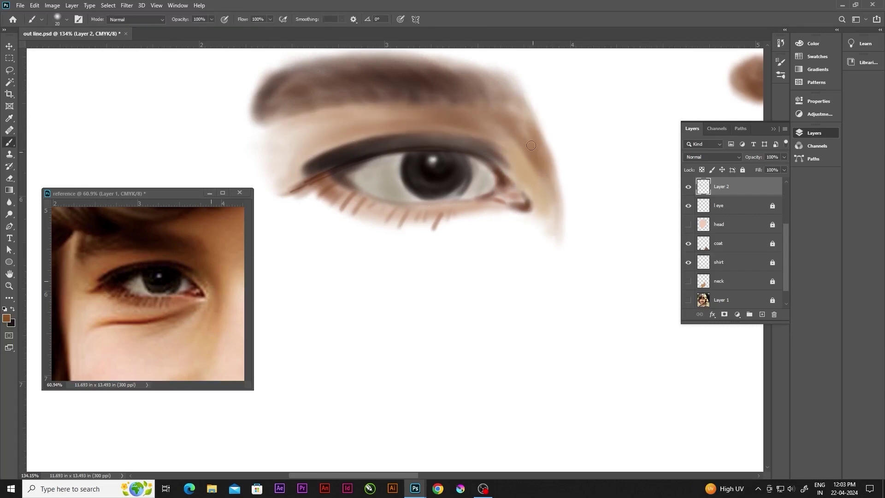
pyautogui.moveTo(550, 192); pyautogui.dragTo(560, 215)
# Shade the eye's inner corner in darker brown and darken the upper eyelid line
pyautogui.keyDown('alt'); pyautogui.click(133, 246); pyautogui.keyUp('alt')
pyautogui.press(']')
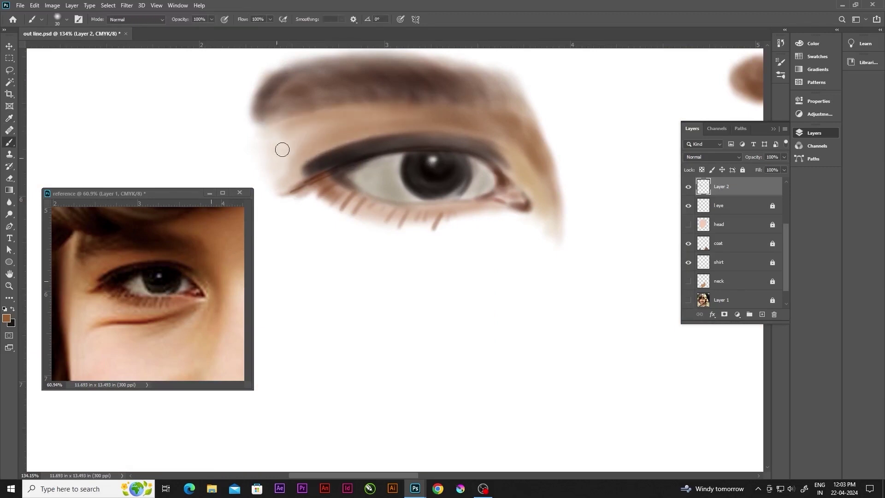
pyautogui.moveTo(293, 167); pyautogui.dragTo(272, 152)
pyautogui.keyDown('alt'); pyautogui.click(197, 266); pyautogui.keyUp('alt')
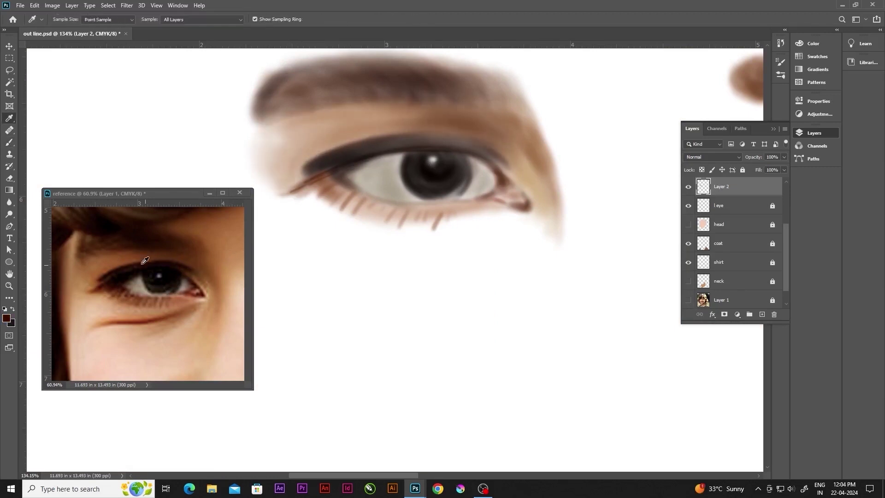
pyautogui.keyDown('alt'); pyautogui.click(193, 270); pyautogui.keyUp('alt')
pyautogui.moveTo(350, 148); pyautogui.dragTo(450, 140)
# Paint a soft tan shadow below the eye and a row of thin dark lower lashes
pyautogui.press(']')
pyautogui.press(']')
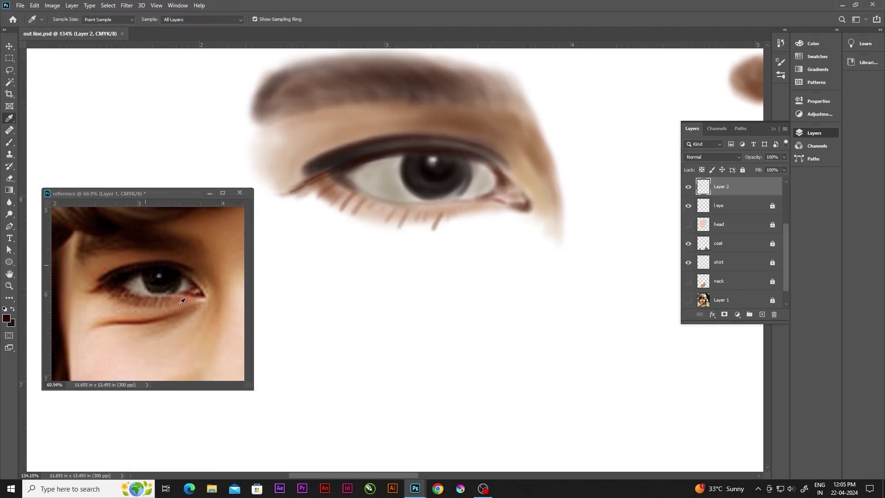
pyautogui.keyDown('alt'); pyautogui.click(480, 228); pyautogui.keyUp('alt')
pyautogui.moveTo(466, 247); pyautogui.dragTo(341, 258)
pyautogui.press('[')
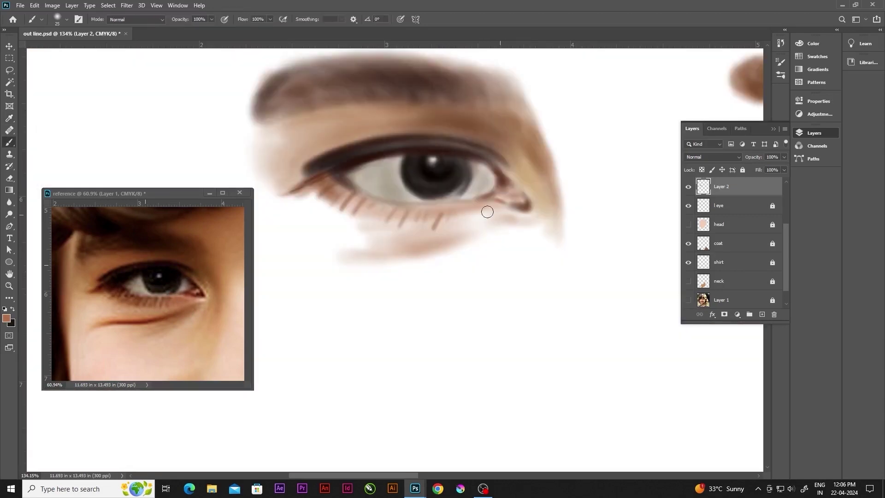
pyautogui.moveTo(487, 212); pyautogui.dragTo(371, 237)
pyautogui.keyDown('alt'); pyautogui.click(118, 282); pyautogui.keyUp('alt')
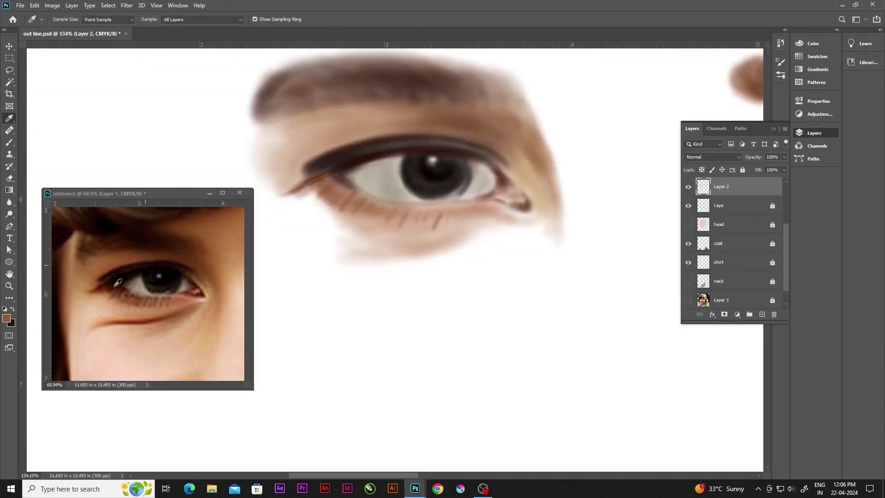
pyautogui.moveTo(350, 192); pyautogui.dragTo(369, 208)
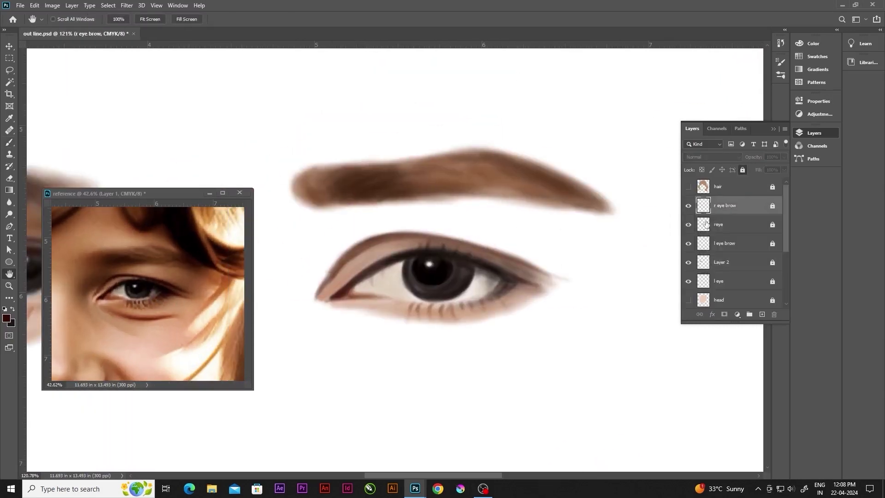
# Paint skin tone between brow and eye and shade the inner corner and eyelid crease
pyautogui.press('b')
pyautogui.moveTo(403, 223)
pyautogui.mouseDown()
pyautogui.moveTo(462, 233)
pyautogui.moveTo(398, 223)
pyautogui.moveTo(349, 235)
pyautogui.moveTo(553, 259)
pyautogui.moveTo(416, 227)
pyautogui.mouseUp()
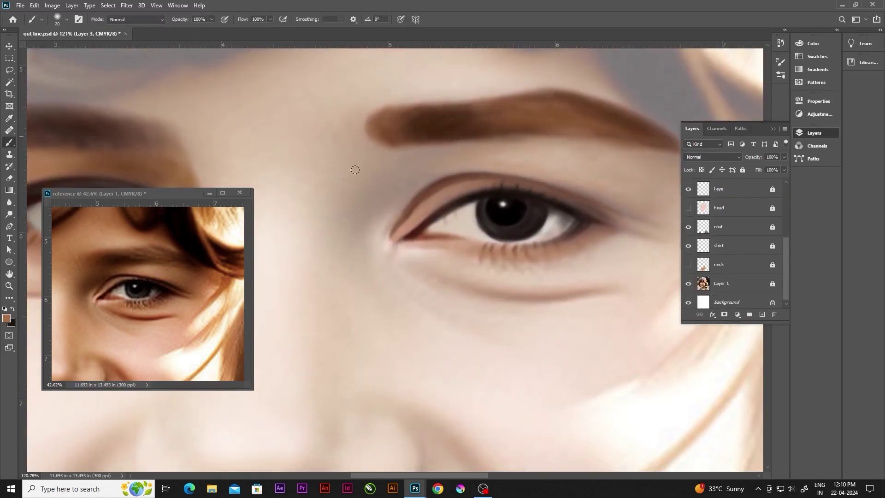
pyautogui.moveTo(378, 152)
pyautogui.mouseDown()
pyautogui.moveTo(363, 242)
pyautogui.moveTo(416, 196)
pyautogui.mouseUp()
pyautogui.moveTo(361, 237)
pyautogui.mouseDown()
pyautogui.moveTo(382, 161)
pyautogui.moveTo(355, 239)
pyautogui.mouseUp()
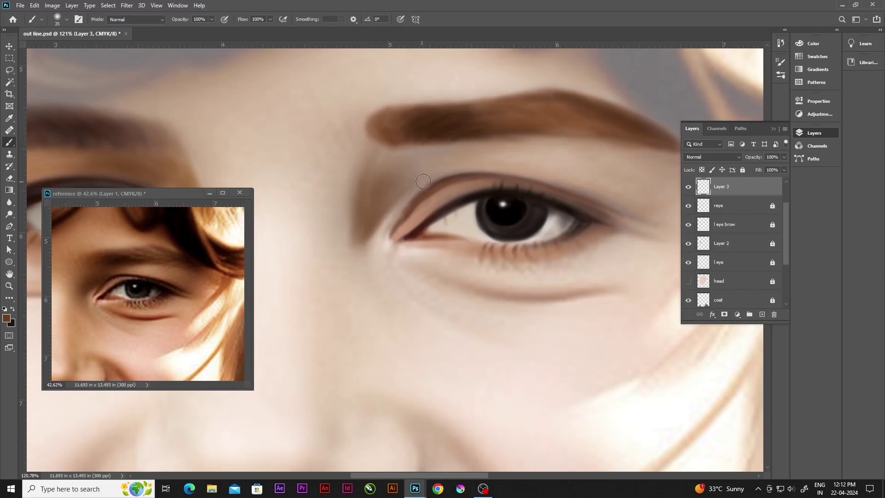
pyautogui.moveTo(391, 208); pyautogui.dragTo(443, 157)
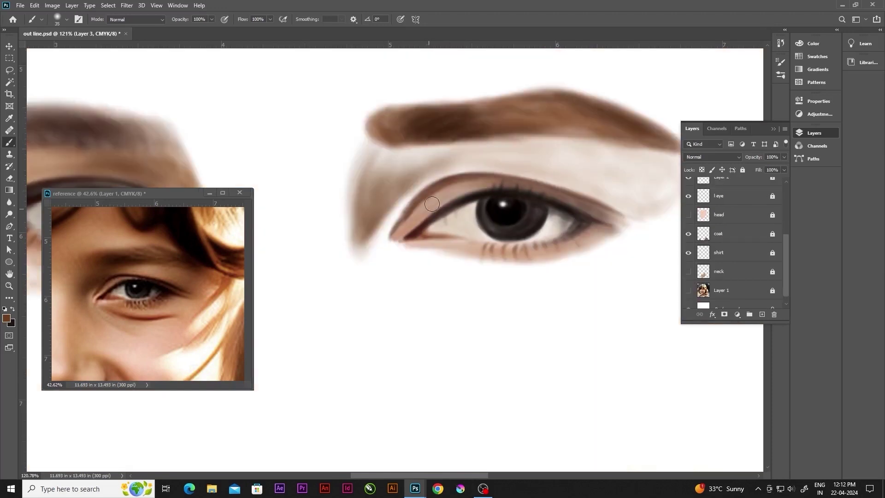
# Paint lighter brown along the crease and extend and darken the eyebrow tail
pyautogui.press('[')
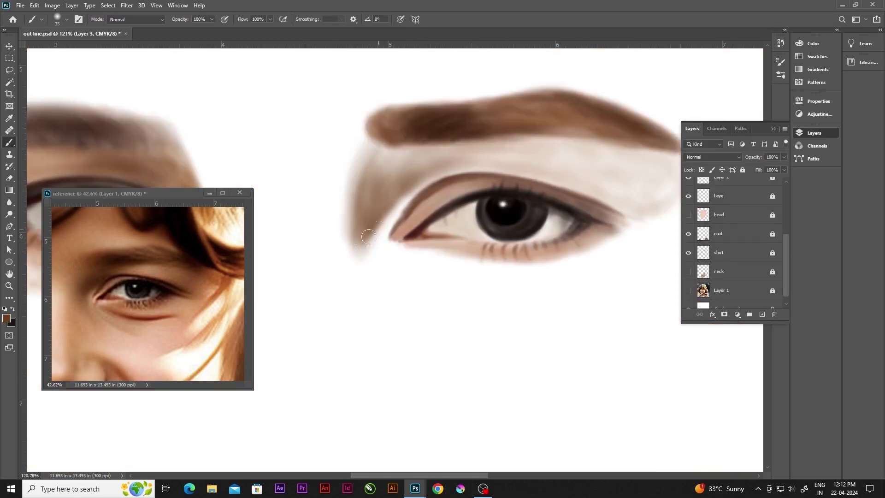
pyautogui.keyDown('alt'); pyautogui.click(415, 203); pyautogui.keyUp('alt')
pyautogui.moveTo(383, 235); pyautogui.dragTo(430, 176)
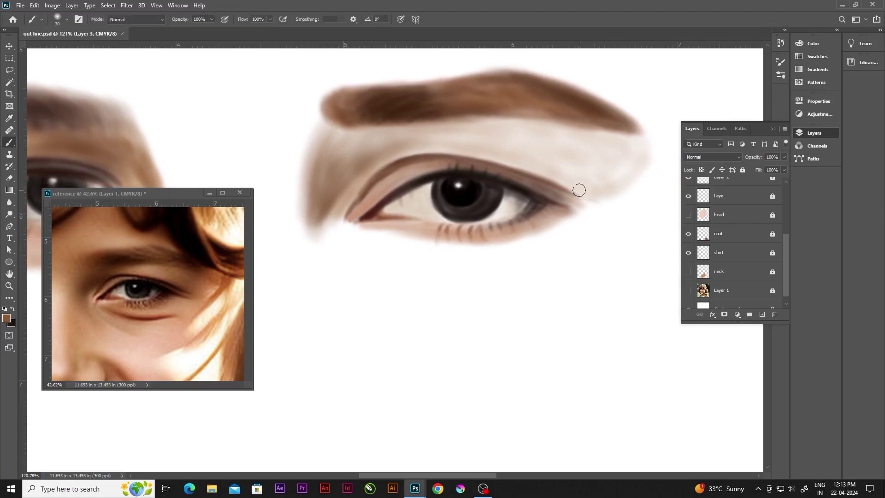
pyautogui.moveTo(582, 193)
pyautogui.mouseDown()
pyautogui.moveTo(587, 156)
pyautogui.moveTo(642, 151)
pyautogui.moveTo(566, 129)
pyautogui.mouseUp()
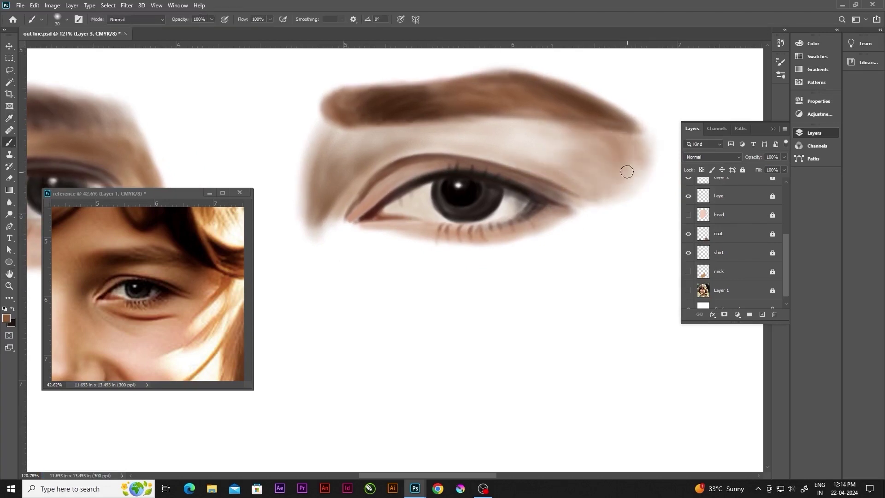
pyautogui.moveTo(655, 138); pyautogui.dragTo(580, 194)
# Darken the inner eyebrow, brow-bone area and upper lid with a darker brown
pyautogui.keyDown('alt'); pyautogui.click(105, 267); pyautogui.keyUp('alt')
pyautogui.moveTo(328, 138); pyautogui.dragTo(428, 126)
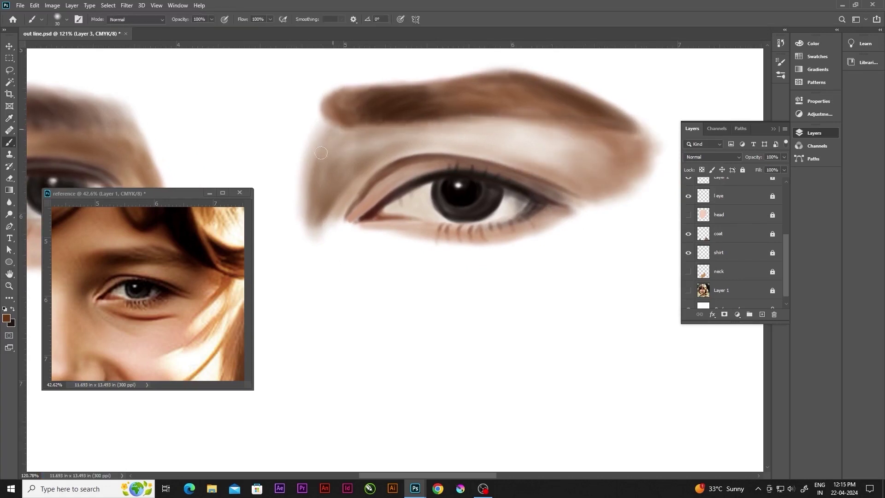
pyautogui.moveTo(397, 212); pyautogui.dragTo(330, 133)
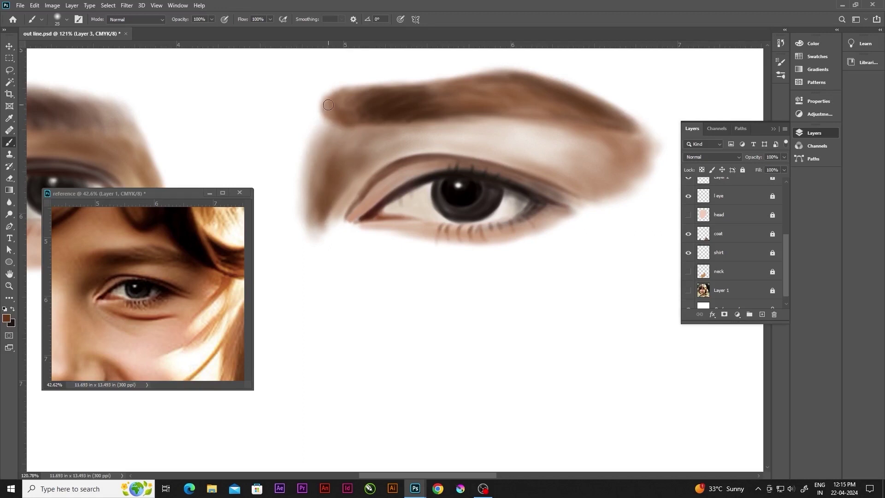
pyautogui.moveTo(372, 159)
pyautogui.mouseDown()
pyautogui.moveTo(404, 122)
pyautogui.moveTo(352, 150)
pyautogui.moveTo(322, 202)
pyautogui.mouseUp()
pyautogui.press('[')
pyautogui.moveTo(405, 184)
pyautogui.mouseDown()
pyautogui.moveTo(341, 208)
pyautogui.moveTo(374, 162)
pyautogui.mouseUp()
# Paint the brow bone in pinkish and darker brown, then darken the upper lid
pyautogui.press(']')
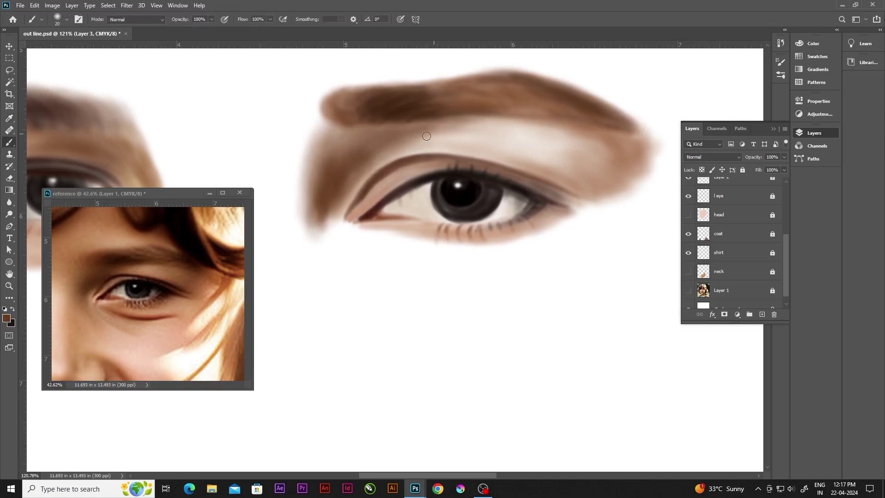
pyautogui.press(']')
pyautogui.press(']')
pyautogui.keyDown('alt'); pyautogui.click(454, 138); pyautogui.keyUp('alt')
pyautogui.moveTo(454, 138)
pyautogui.mouseDown()
pyautogui.moveTo(479, 134)
pyautogui.moveTo(556, 156)
pyautogui.mouseUp()
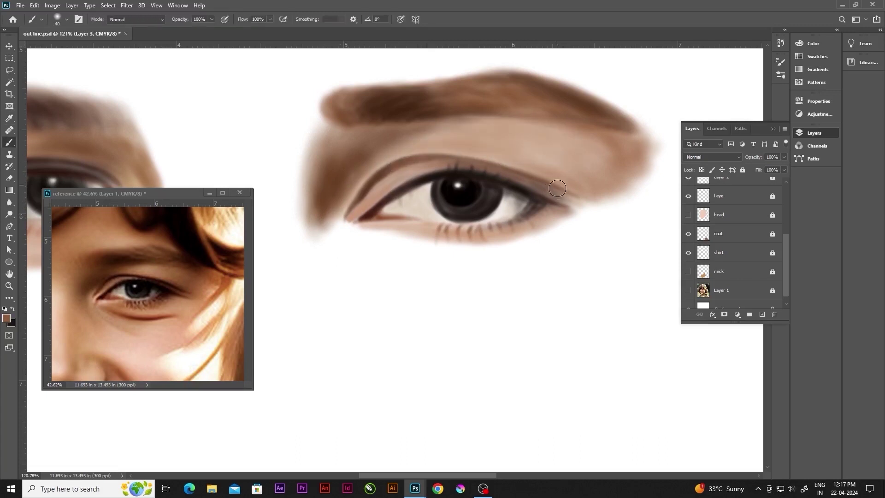
pyautogui.moveTo(557, 188)
pyautogui.mouseDown()
pyautogui.moveTo(580, 139)
pyautogui.moveTo(511, 152)
pyautogui.mouseUp()
pyautogui.press('[')
pyautogui.press('[')
pyautogui.press('[')
pyautogui.moveTo(366, 173)
pyautogui.mouseDown()
pyautogui.moveTo(440, 155)
pyautogui.moveTo(536, 171)
pyautogui.mouseUp()
pyautogui.press('[')
pyautogui.press('[')
# Paint brown along the brow's left edge and skin tone below the eye and corner
pyautogui.keyDown('alt'); pyautogui.click(369, 206); pyautogui.keyUp('alt')
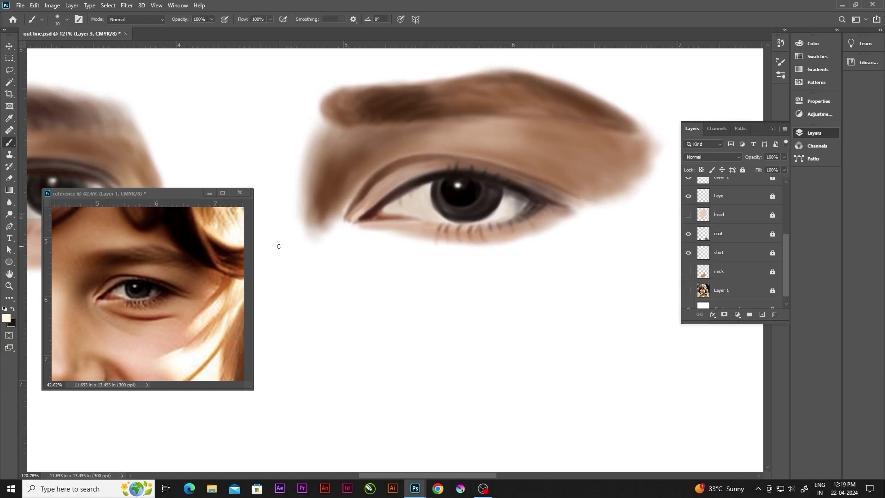
pyautogui.press(']')
pyautogui.press(']')
pyautogui.keyDown('alt'); pyautogui.click(314, 203); pyautogui.keyUp('alt')
pyautogui.moveTo(299, 177); pyautogui.dragTo(320, 114)
pyautogui.moveTo(415, 235); pyautogui.dragTo(432, 206)
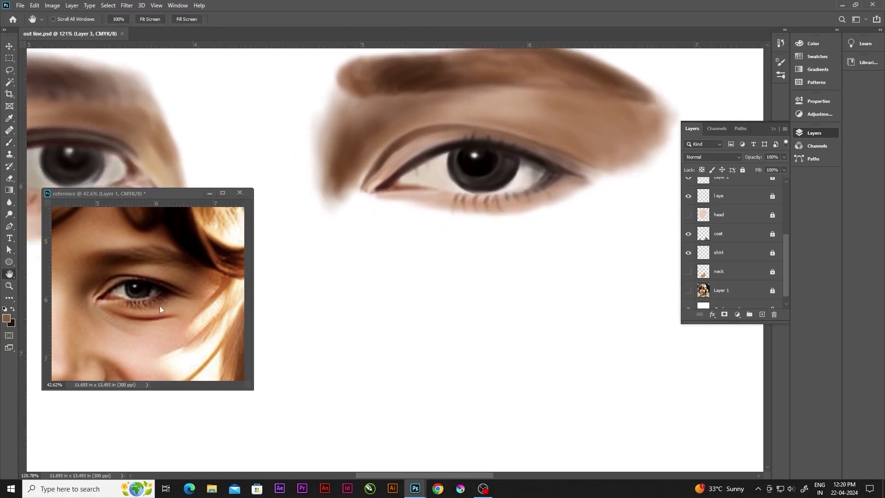
pyautogui.press('b')
pyautogui.moveTo(376, 203); pyautogui.dragTo(622, 201)
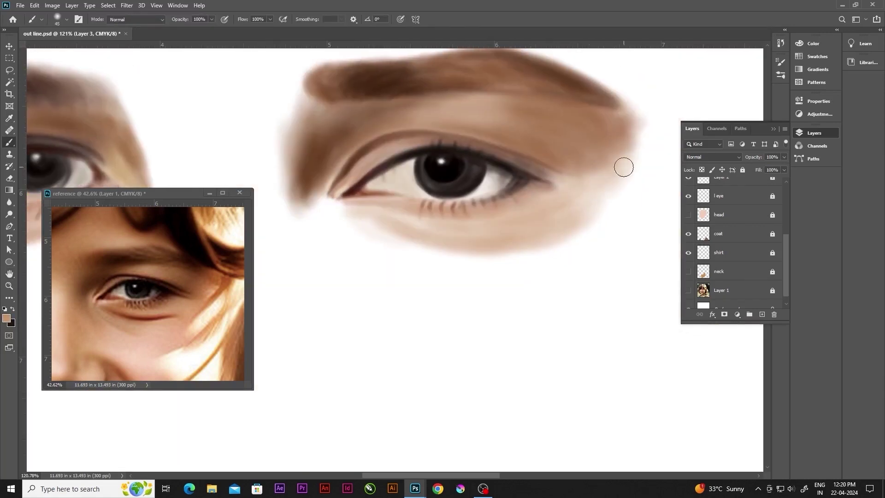
pyautogui.moveTo(623, 167)
pyautogui.mouseDown()
pyautogui.moveTo(326, 225)
pyautogui.moveTo(425, 234)
pyautogui.moveTo(400, 208)
pyautogui.moveTo(547, 229)
pyautogui.mouseUp()
# Darken the lash line with a dark brown
pyautogui.press('[')
pyautogui.press('[')
pyautogui.keyDown('alt'); pyautogui.click(389, 203); pyautogui.keyUp('alt')
pyautogui.moveTo(387, 213)
pyautogui.mouseDown()
pyautogui.moveTo(542, 186)
pyautogui.moveTo(578, 133)
pyautogui.mouseUp()
pyautogui.press(']')
pyautogui.press(']')
pyautogui.press(']')
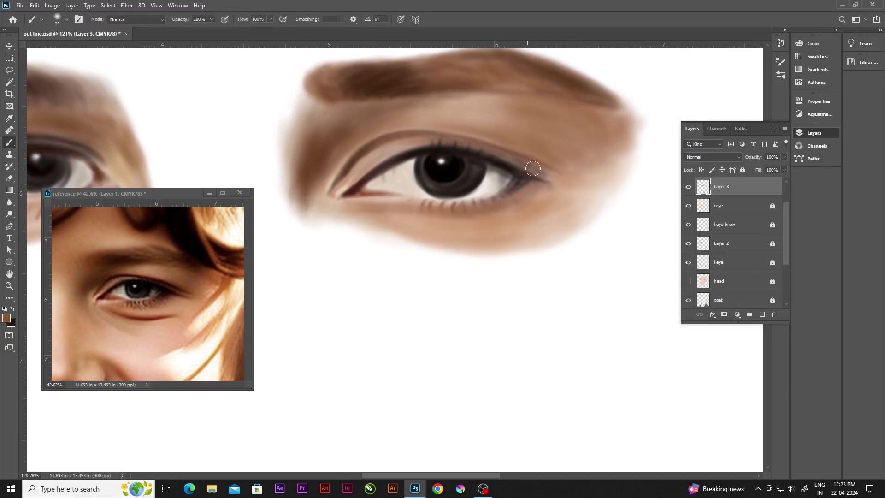
# Darken the upper-eyelid crease line and edge the lower eye contour in reddish brown
pyautogui.keyDown('alt'); pyautogui.click(131, 292); pyautogui.keyUp('alt')
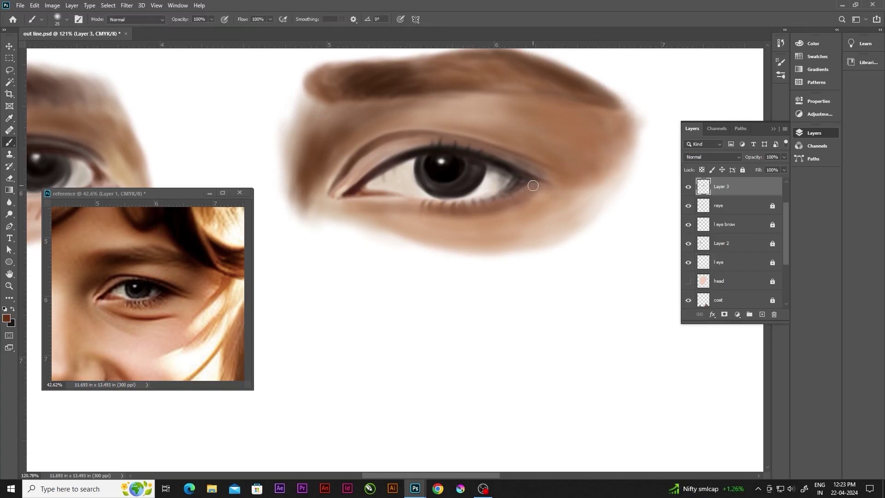
pyautogui.press('[')
pyautogui.press('[')
pyautogui.moveTo(345, 174); pyautogui.dragTo(488, 143)
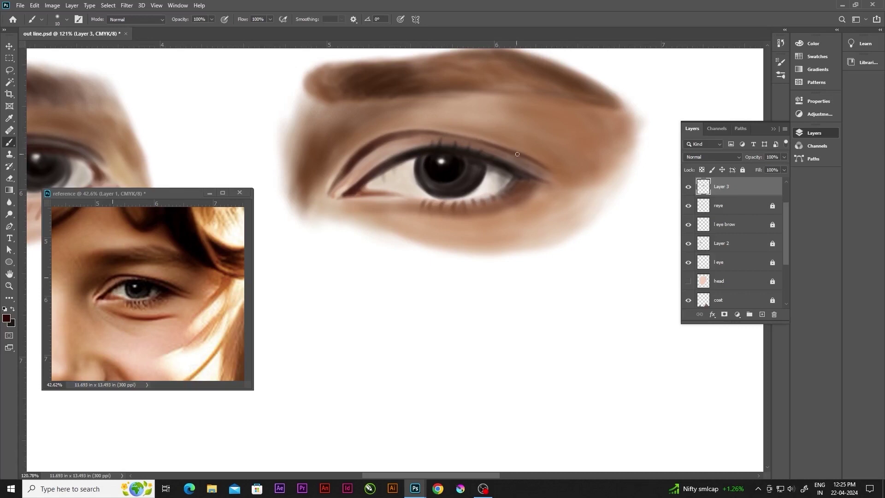
pyautogui.keyDown('alt'); pyautogui.click(133, 314); pyautogui.keyUp('alt')
pyautogui.press(']')
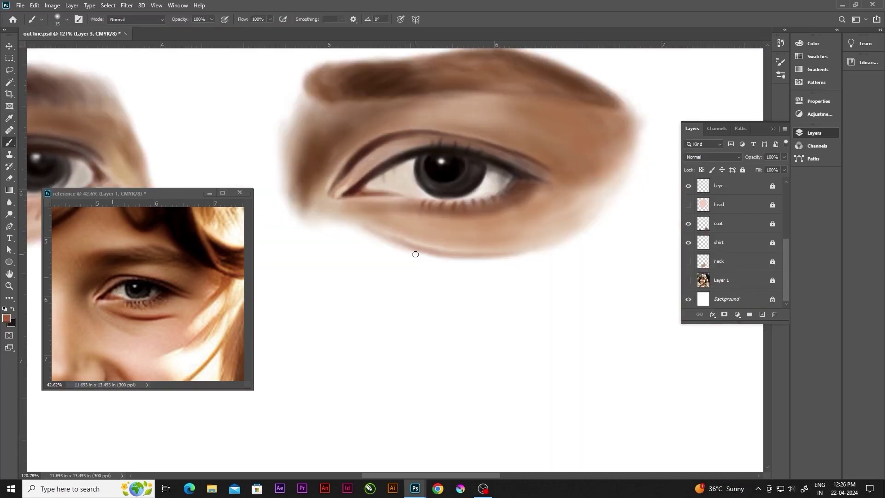
pyautogui.moveTo(507, 256)
pyautogui.mouseDown()
pyautogui.moveTo(416, 249)
pyautogui.moveTo(359, 225)
pyautogui.moveTo(418, 255)
pyautogui.moveTo(523, 248)
pyautogui.mouseUp()
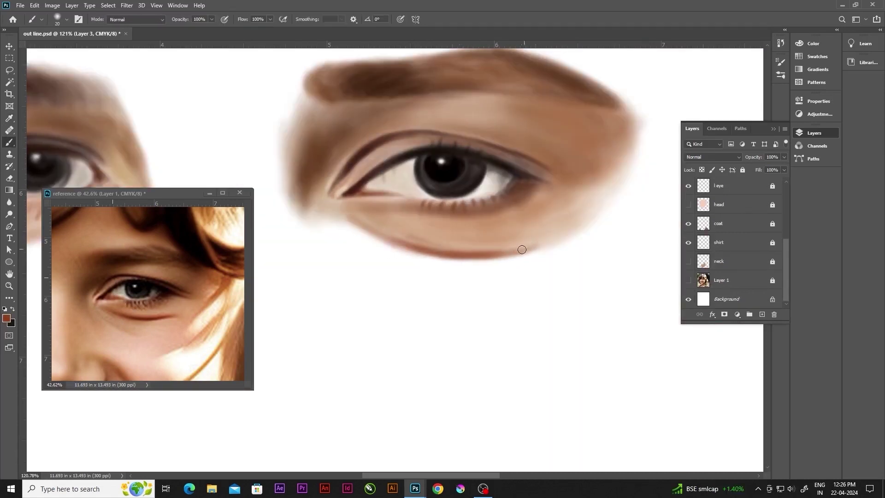
# Paint a reddish stroke along the lower crease and fill skin tone under the eye
pyautogui.keyDown('alt'); pyautogui.scroll(-3, 738, 257); pyautogui.keyUp('alt')
pyautogui.click(688, 280)
pyautogui.keyDown('alt'); pyautogui.scroll(3, 373, 291); pyautogui.keyUp('alt')
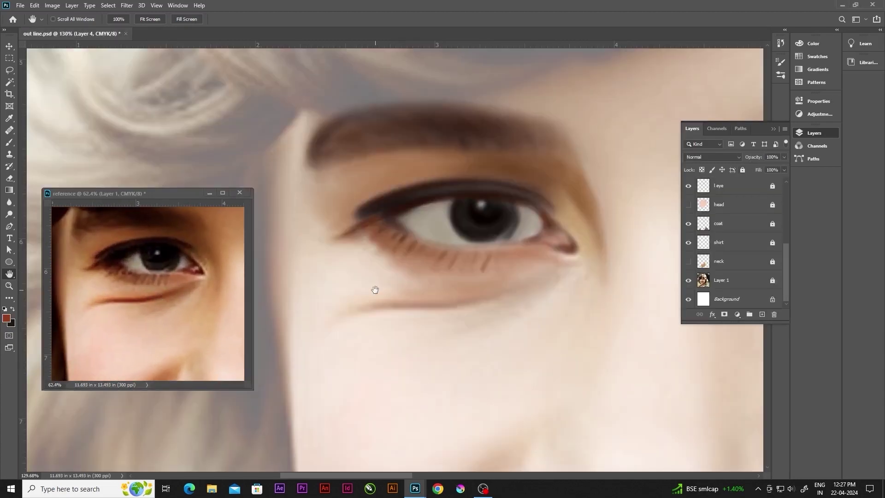
pyautogui.moveTo(353, 313); pyautogui.dragTo(516, 289)
pyautogui.click(688, 280)
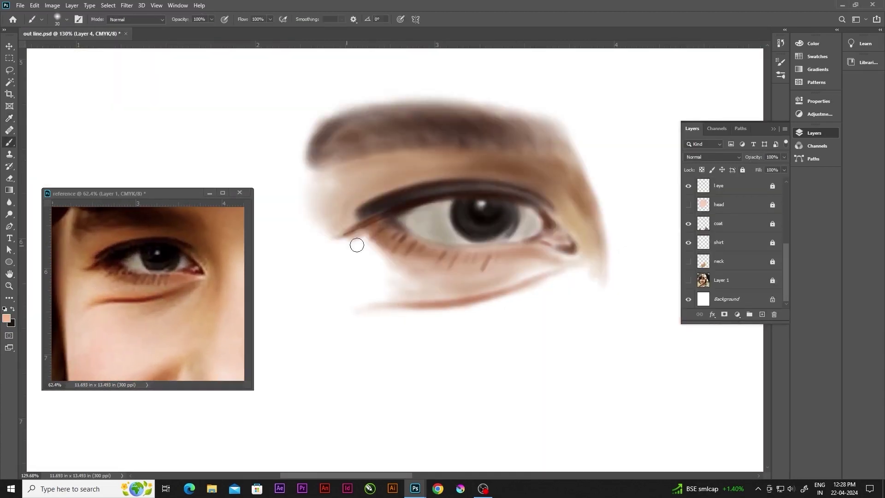
pyautogui.moveTo(357, 244)
pyautogui.mouseDown()
pyautogui.moveTo(339, 290)
pyautogui.moveTo(375, 255)
pyautogui.moveTo(359, 253)
pyautogui.moveTo(349, 286)
pyautogui.moveTo(505, 290)
pyautogui.mouseUp()
# Blend soft skin tones under the eye using colours sampled from the photo
pyautogui.keyDown('alt'); pyautogui.click(502, 245); pyautogui.keyUp('alt')
pyautogui.press('[')
pyautogui.press('[')
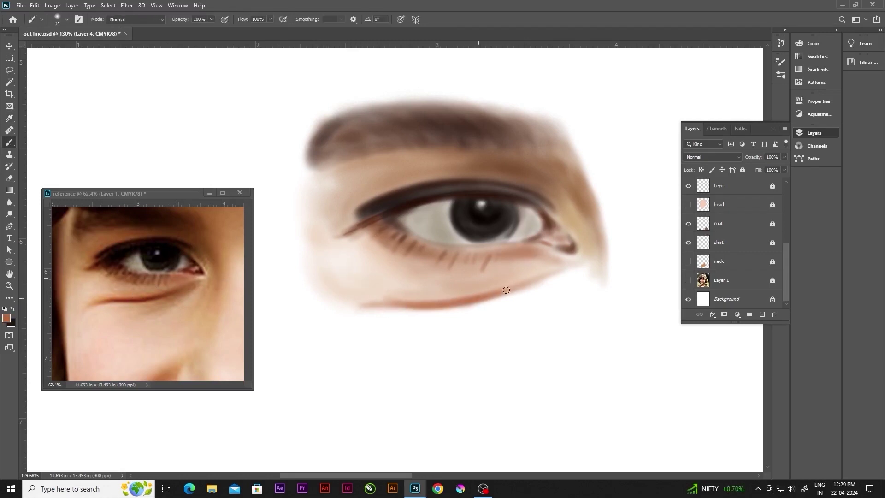
pyautogui.keyDown('alt'); pyautogui.click(462, 279); pyautogui.keyUp('alt')
pyautogui.moveTo(371, 261); pyautogui.dragTo(366, 237)
pyautogui.moveTo(475, 283); pyautogui.dragTo(541, 257)
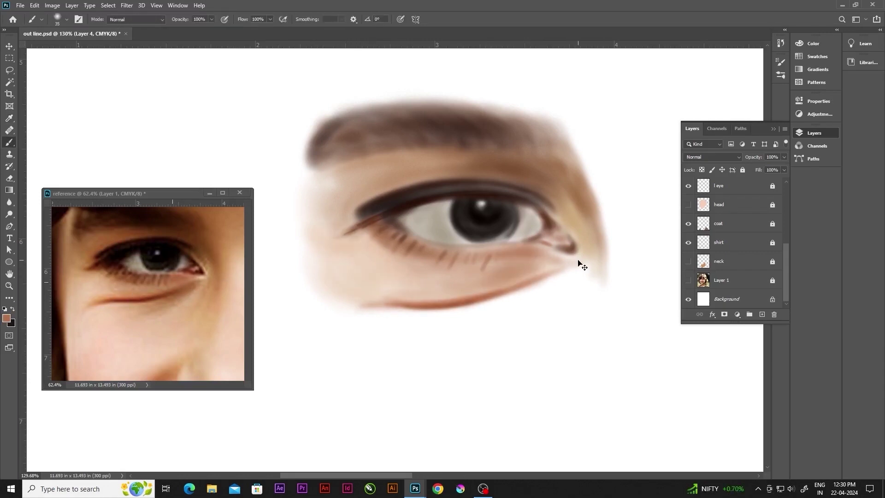
pyautogui.moveTo(443, 288)
pyautogui.mouseDown()
pyautogui.moveTo(547, 258)
pyautogui.moveTo(590, 311)
pyautogui.mouseUp()
# Toggle Layer 1 on and off to compare the painted eye with the reference
pyautogui.click(688, 280)
pyautogui.click(688, 279)
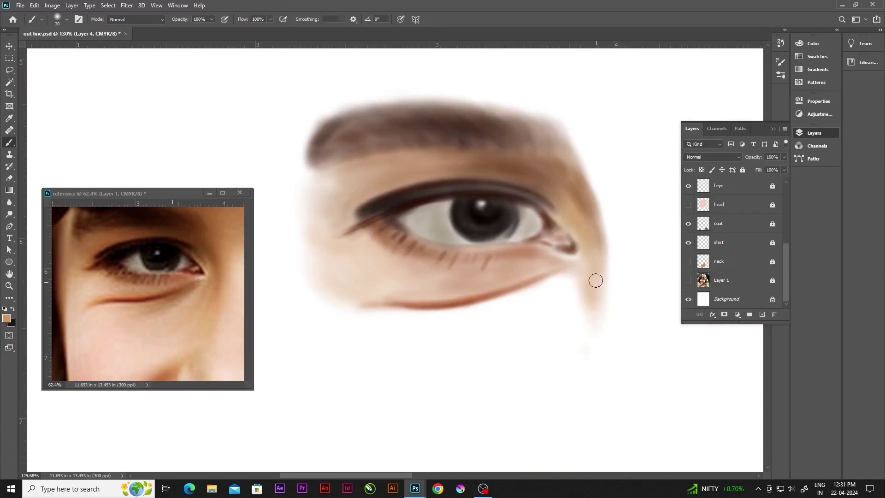
pyautogui.click(687, 280)
pyautogui.keyDown('alt'); pyautogui.click(516, 304); pyautogui.keyUp('alt')
pyautogui.click(687, 280)
# Erase part of the lower crease, repaint it in brown, and save the file
pyautogui.press('e')
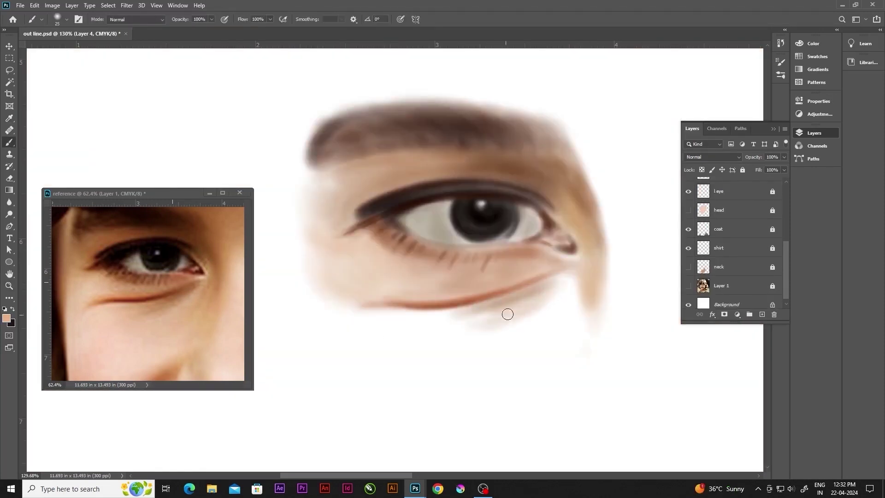
pyautogui.moveTo(483, 317)
pyautogui.mouseDown()
pyautogui.moveTo(535, 305)
pyautogui.moveTo(417, 310)
pyautogui.mouseUp()
pyautogui.press('b')
pyautogui.keyDown('alt'); pyautogui.click(442, 311); pyautogui.keyUp('alt')
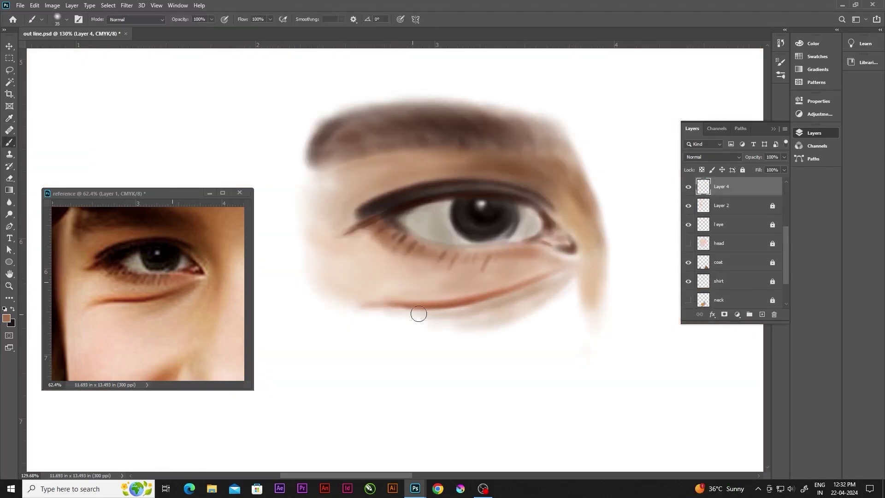
pyautogui.moveTo(571, 272); pyautogui.dragTo(369, 313)
pyautogui.keyDown('alt'); pyautogui.click(493, 310); pyautogui.keyUp('alt')
pyautogui.moveTo(537, 295); pyautogui.dragTo(484, 311)
pyautogui.hotkey('ctrl', 's')
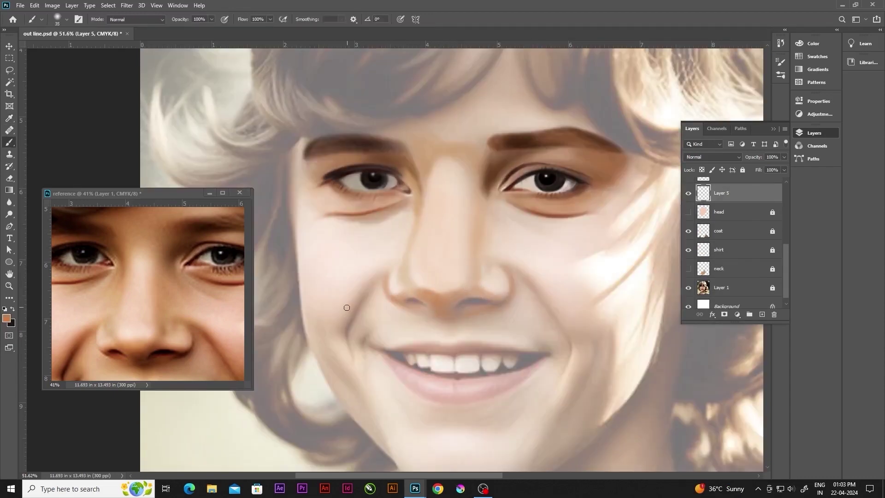
# Save the document and sample a tan-brown from beside the nostril with a smaller brush
pyautogui.hotkey('ctrl', 's')
pyautogui.press('[')
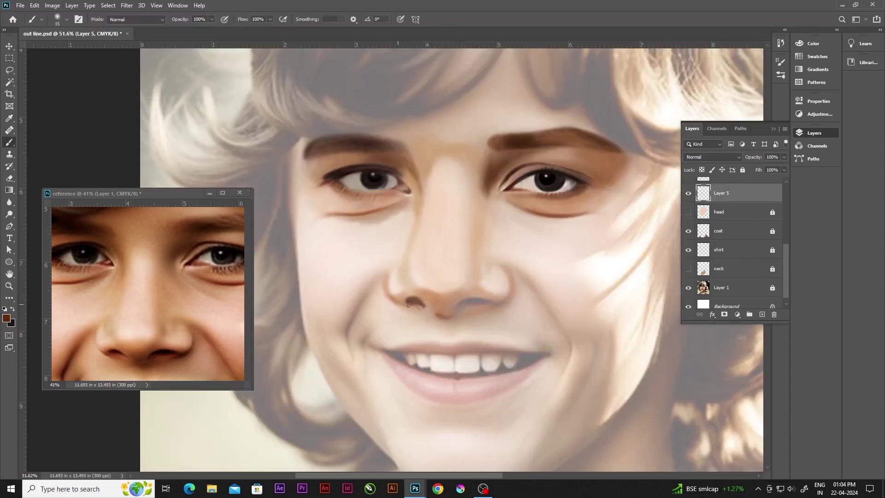
pyautogui.keyDown('alt'); pyautogui.click(422, 296); pyautogui.keyUp('alt')
pyautogui.click(688, 287)
pyautogui.click(688, 288)
pyautogui.press('[')
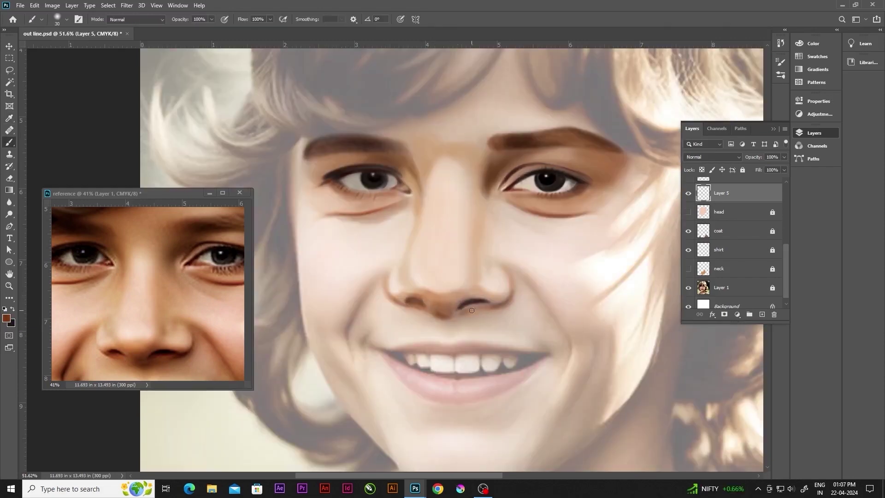
pyautogui.press(']')
# Toggle the reference photo to compare and sample a skin pink from it
pyautogui.click(688, 288)
pyautogui.click(688, 287)
pyautogui.keyDown('alt'); pyautogui.click(491, 291); pyautogui.keyUp('alt')
pyautogui.press(']')
pyautogui.click(688, 288)
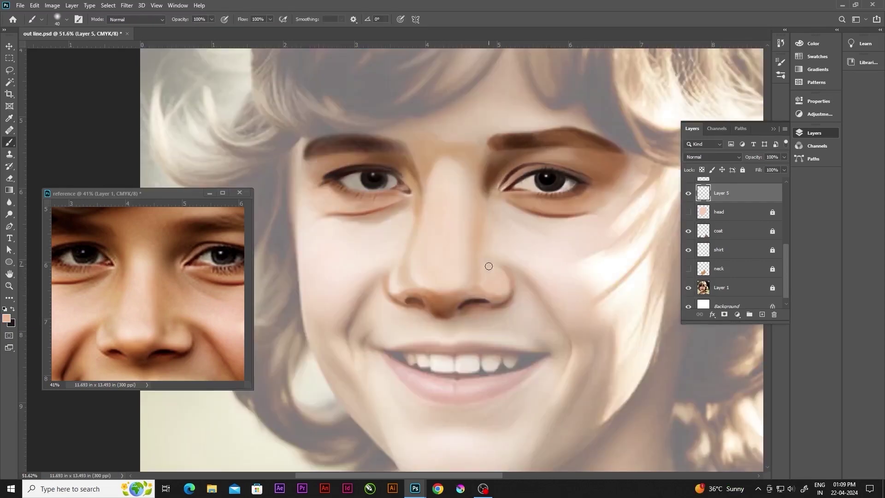
pyautogui.click(688, 288)
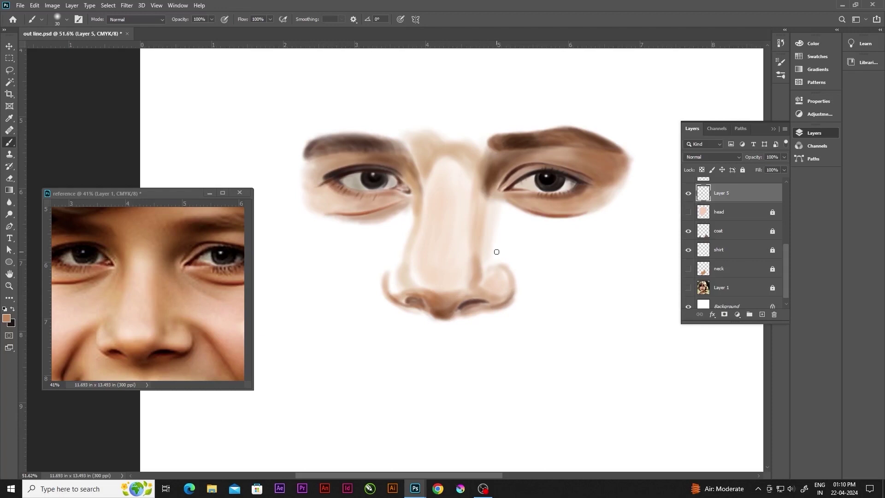
# Darken the right side of the nose and shade its left side and nostrils
pyautogui.moveTo(492, 224); pyautogui.dragTo(494, 303)
pyautogui.press('[')
pyautogui.press(']')
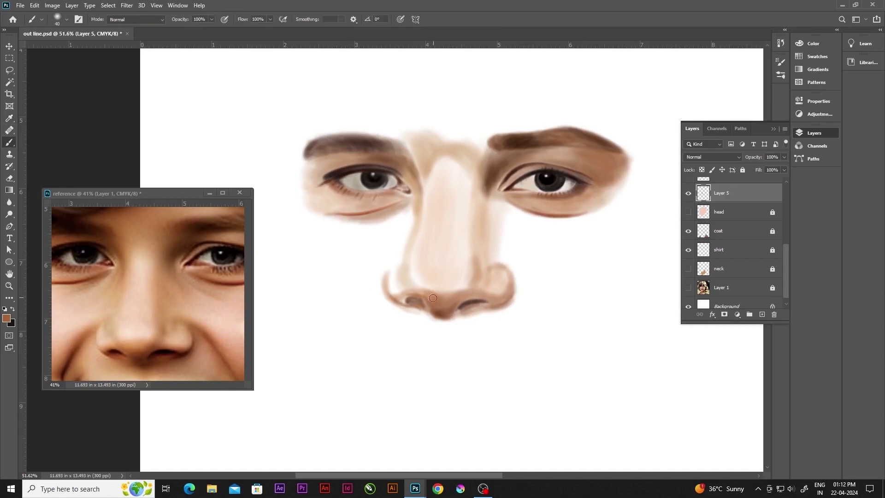
pyautogui.press(']')
pyautogui.press(']')
pyautogui.moveTo(470, 276); pyautogui.dragTo(458, 290)
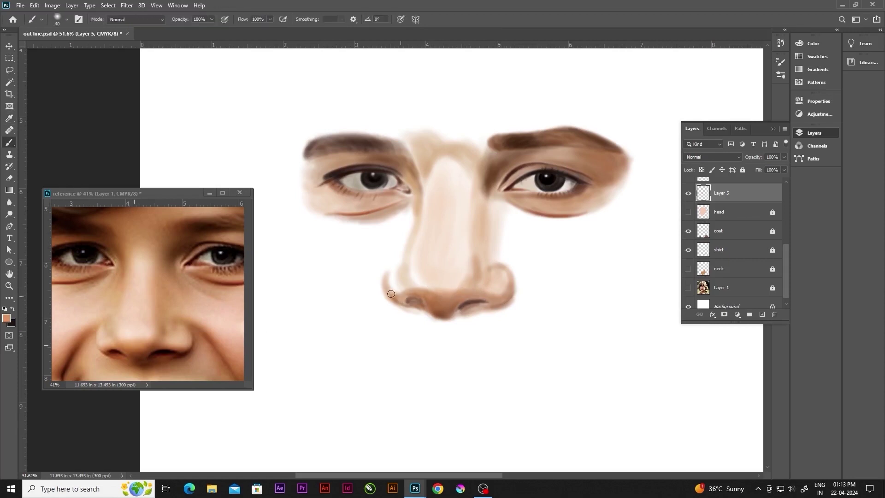
pyautogui.moveTo(389, 274); pyautogui.dragTo(401, 297)
# Lighten the left side of the nose bridge and shade its right side, checking against the photo
pyautogui.click(688, 287)
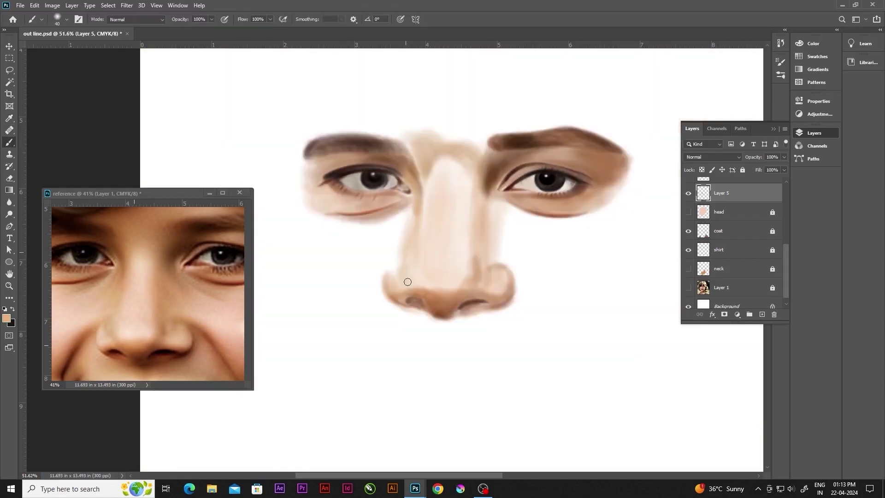
pyautogui.click(688, 287)
pyautogui.moveTo(421, 171); pyautogui.dragTo(422, 235)
pyautogui.press(']')
pyautogui.press(']')
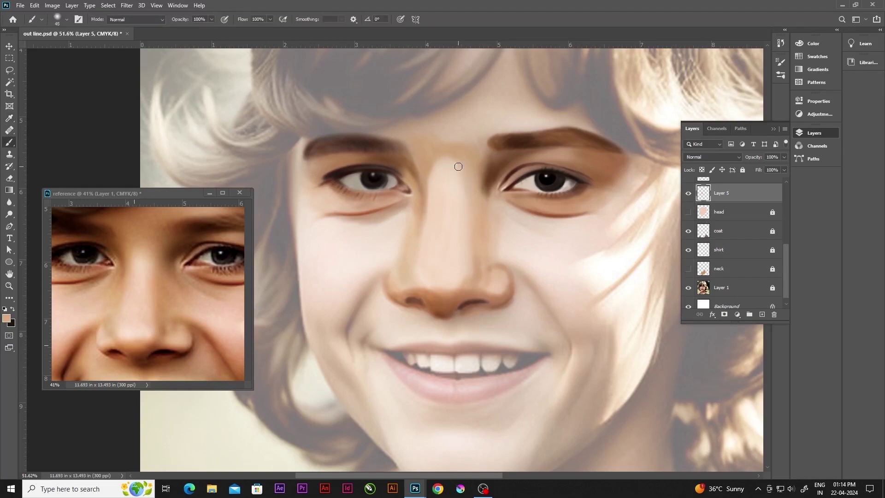
pyautogui.click(687, 287)
pyautogui.press(']')
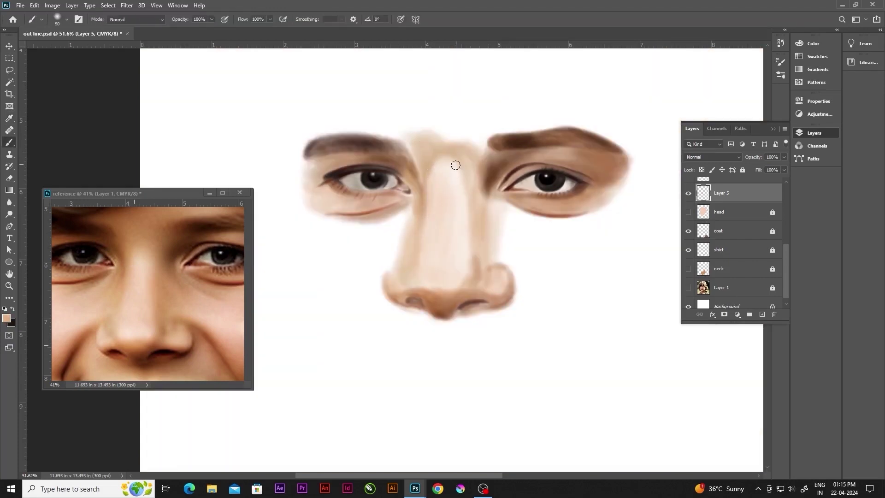
pyautogui.moveTo(456, 168); pyautogui.dragTo(466, 264)
# Choose a pale painting colour and save the painting
pyautogui.click(688, 287)
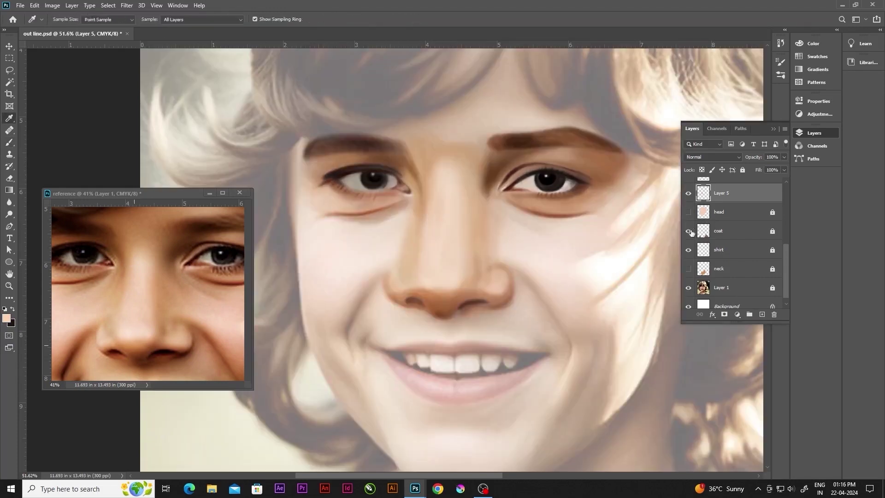
pyautogui.click(6, 318)
pyautogui.click(443, 201)
pyautogui.press('Return')
pyautogui.hotkey('ctrl', 's')
# Sample brown and tan skin tones and darken the nose's right side
pyautogui.keyDown('alt'); pyautogui.click(431, 265); pyautogui.keyUp('alt')
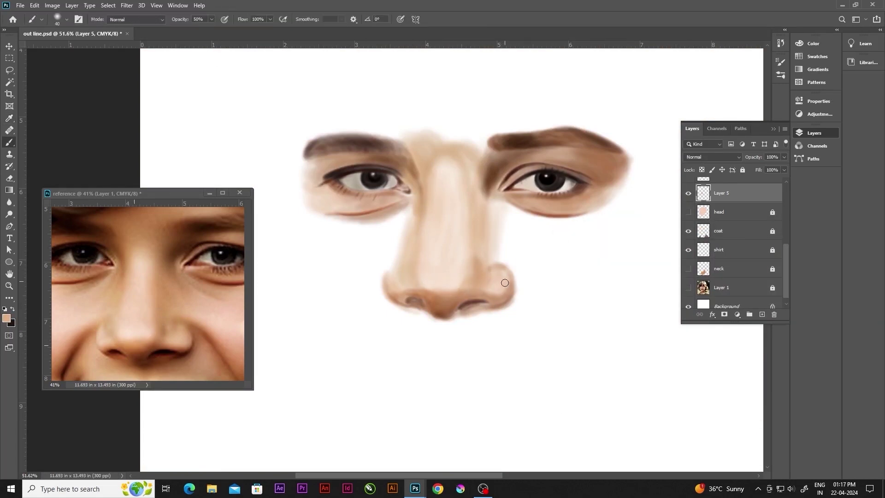
pyautogui.keyDown('alt'); pyautogui.click(485, 289); pyautogui.keyUp('alt')
pyautogui.keyDown('alt'); pyautogui.click(543, 227); pyautogui.keyUp('alt')
pyautogui.press('[')
pyautogui.moveTo(476, 245); pyautogui.dragTo(482, 136)
# With a browner skin shade, shade the bridge between the eyes and deepen the nose's right side
pyautogui.keyDown('alt'); pyautogui.click(477, 170); pyautogui.keyUp('alt')
pyautogui.press(']')
pyautogui.press(']')
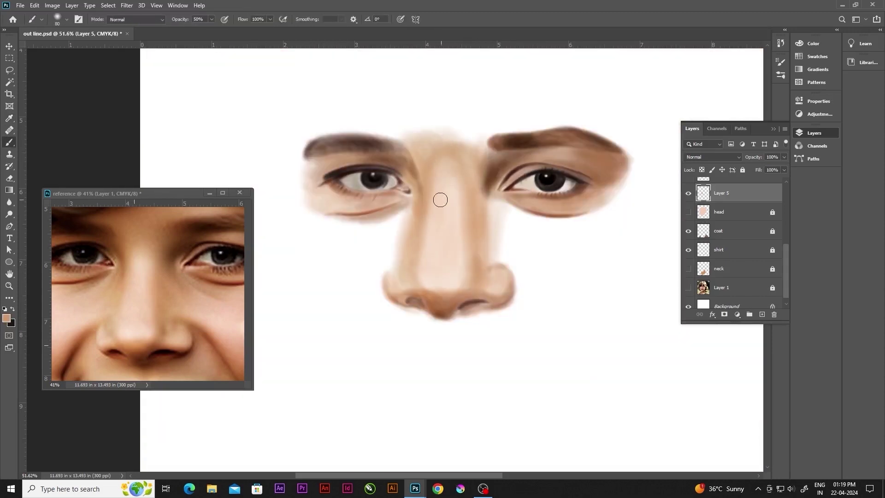
pyautogui.moveTo(447, 185); pyautogui.dragTo(415, 171)
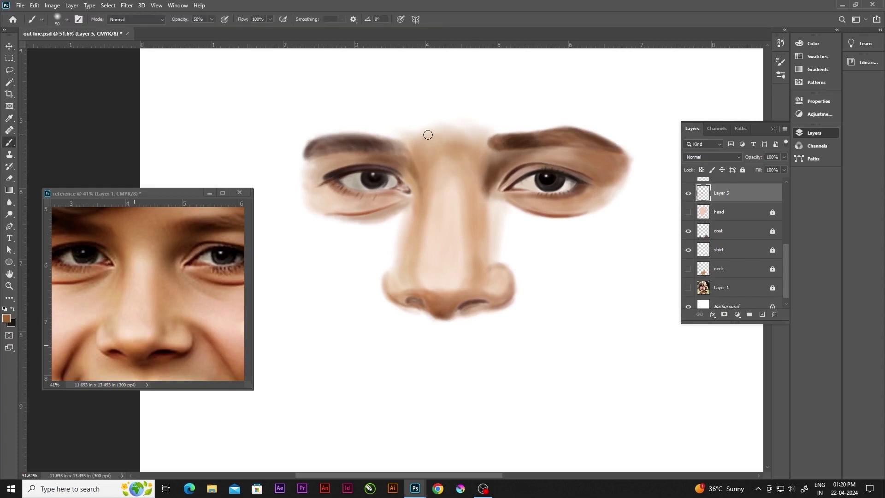
pyautogui.press(']')
pyautogui.moveTo(479, 138); pyautogui.dragTo(480, 249)
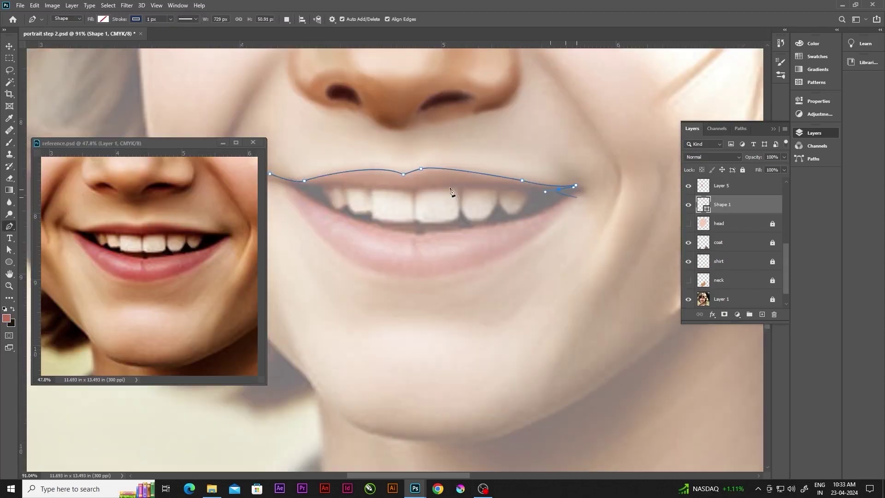
# Switch to Direct Selection (A) to adjust the traced lip outline's points
pyautogui.press('a')
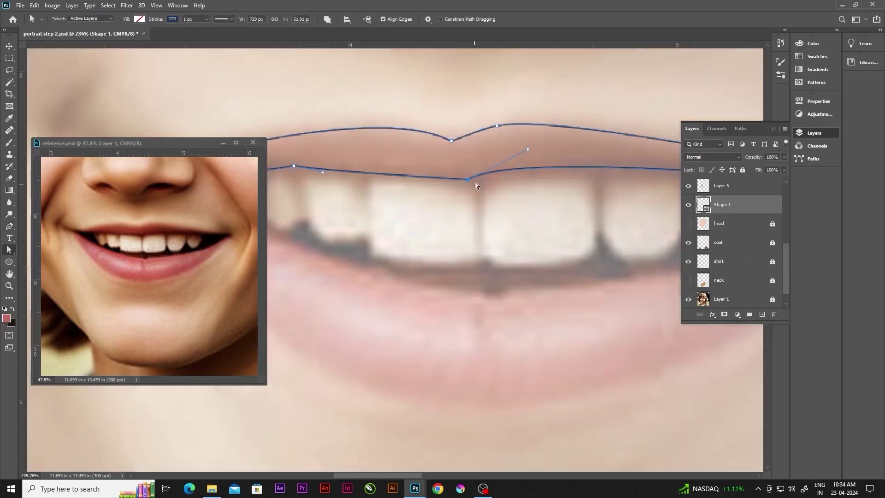
pyautogui.scroll(2, 475, 182)
pyautogui.scroll(-2, 487, 184)
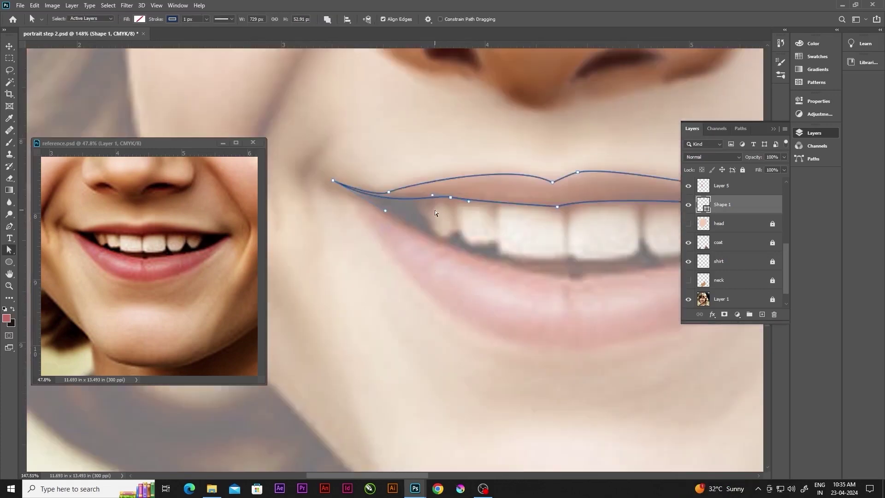
pyautogui.scroll(-2, 435, 209)
pyautogui.scroll(3, 546, 240)
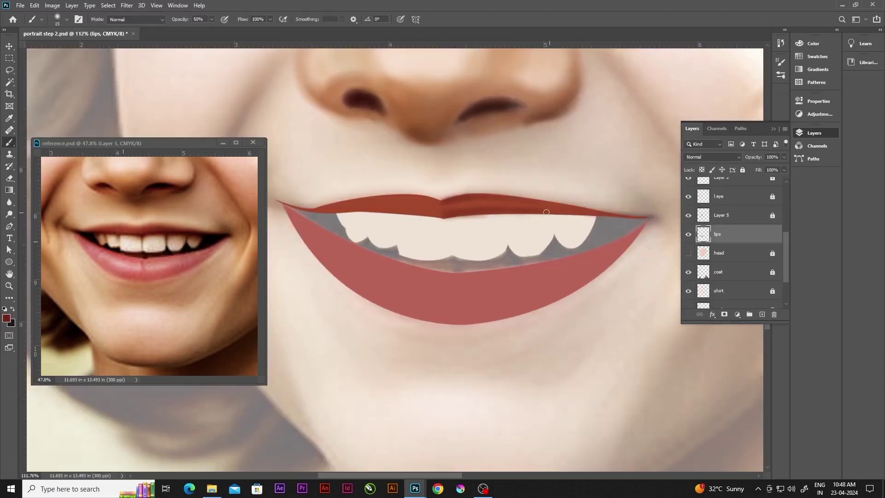
# Darken the upper lip's lower edge and right side with darker strokes
pyautogui.press('[')
pyautogui.moveTo(546, 212); pyautogui.dragTo(571, 203)
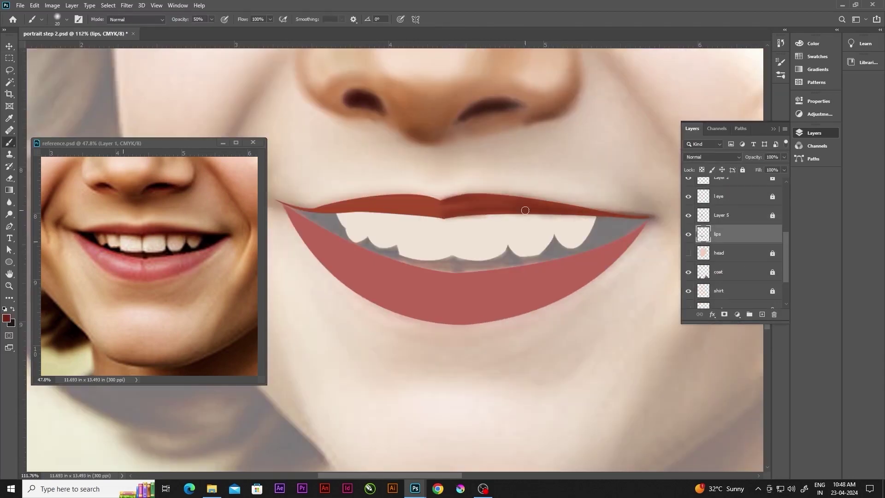
pyautogui.moveTo(324, 211); pyautogui.dragTo(433, 216)
pyautogui.press(']')
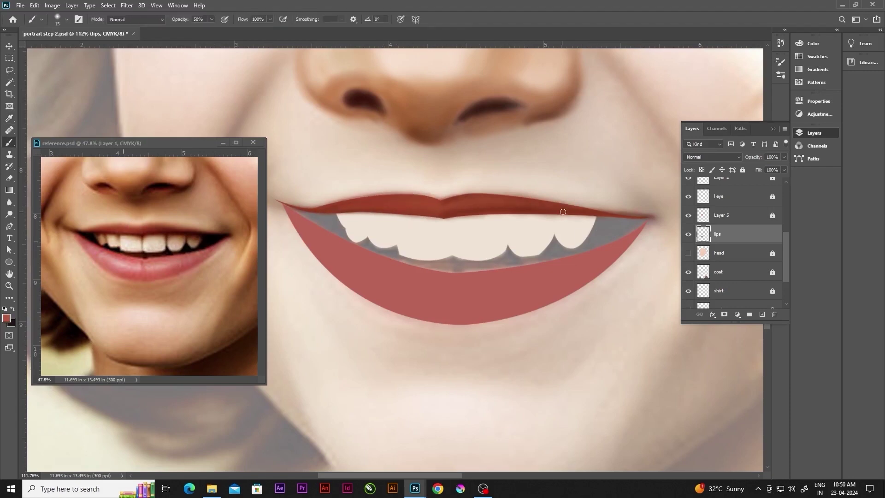
pyautogui.press(']')
pyautogui.moveTo(549, 204); pyautogui.dragTo(488, 207)
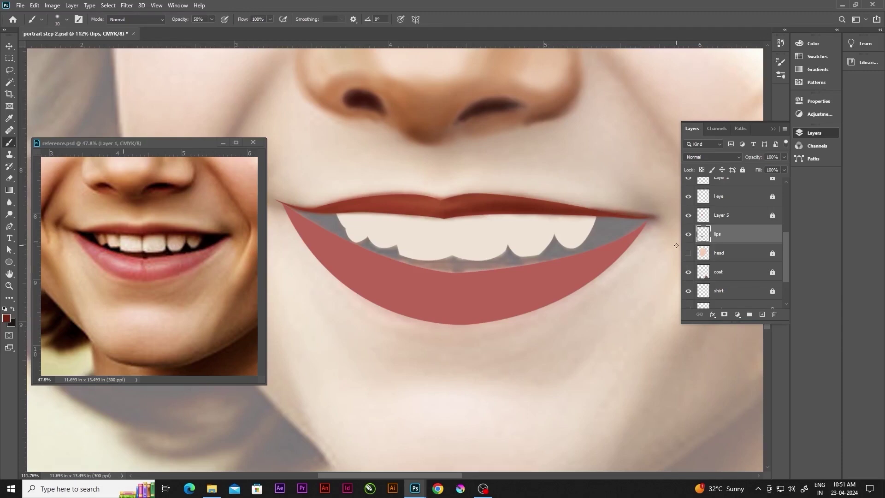
pyautogui.scroll(-3, 732, 240)
pyautogui.press('[')
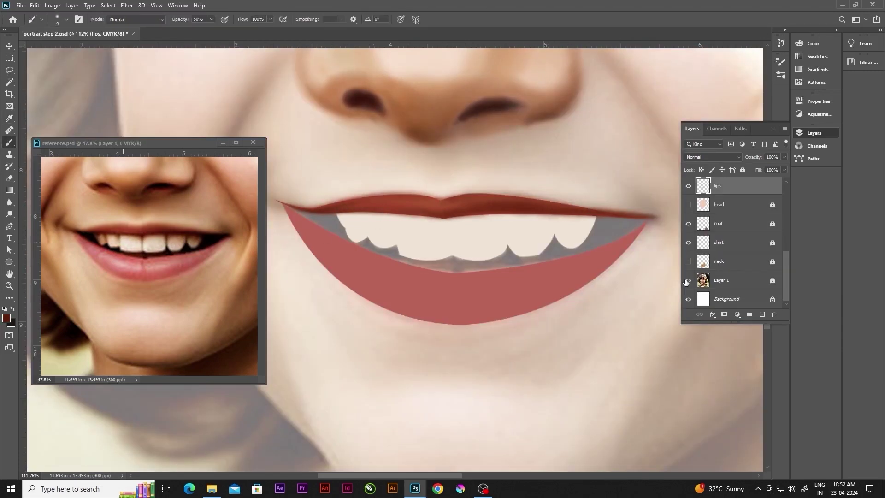
# Darken the lower lip's lower-right part and add a light pink highlight across it
pyautogui.keyDown('alt'); pyautogui.click(159, 259); pyautogui.keyUp('alt')
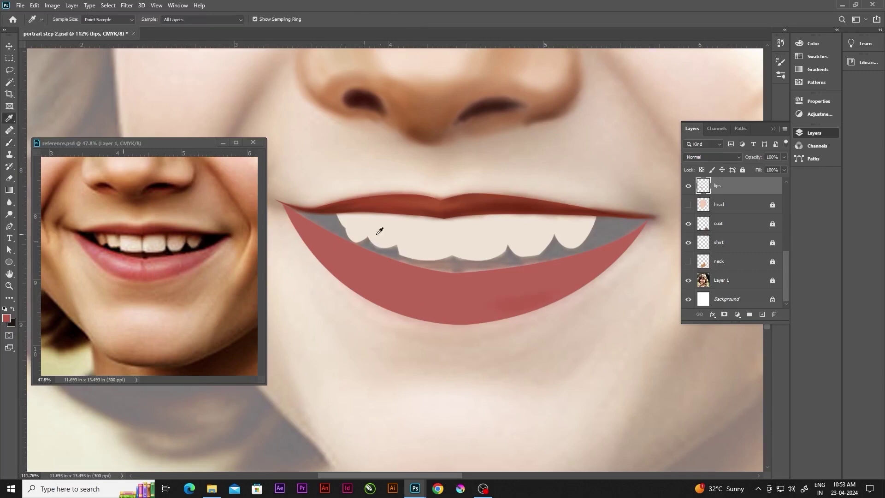
pyautogui.moveTo(491, 311); pyautogui.dragTo(595, 271)
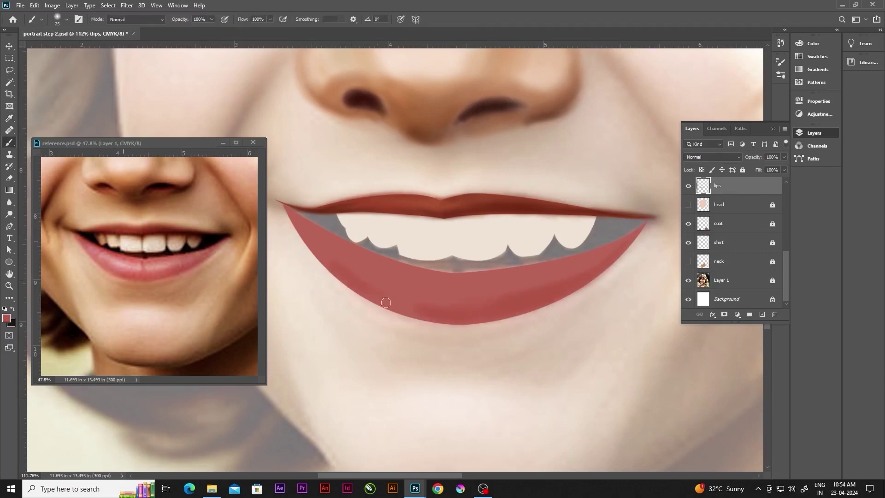
pyautogui.press(']')
pyautogui.press(']')
pyautogui.press(']')
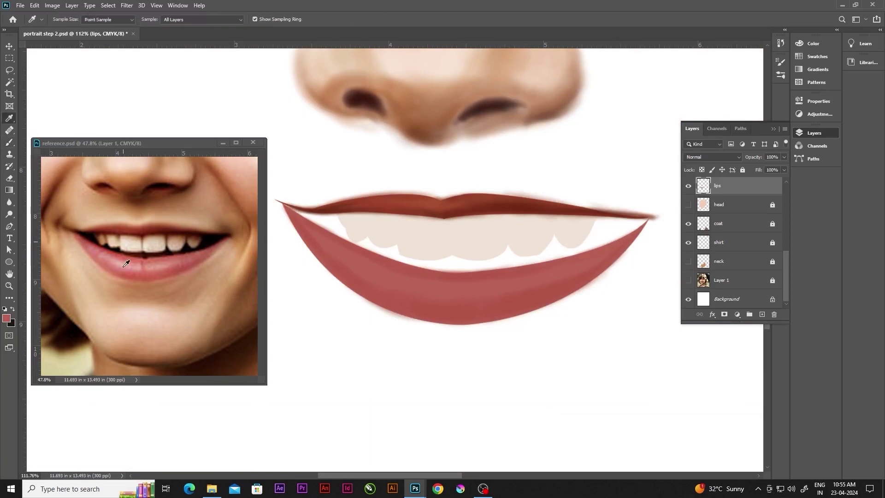
pyautogui.keyDown('alt'); pyautogui.click(125, 265); pyautogui.keyUp('alt')
pyautogui.press(']')
pyautogui.press(']')
pyautogui.moveTo(412, 294); pyautogui.dragTo(497, 296)
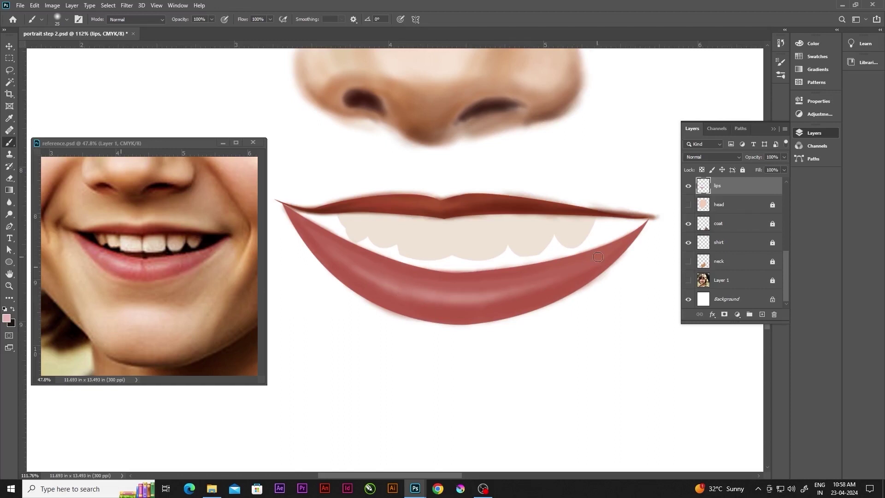
pyautogui.press(']')
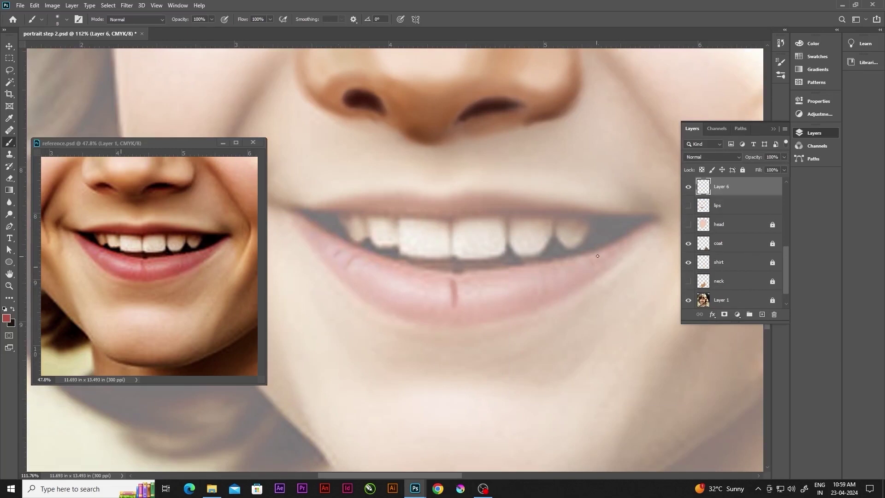
# Compare the painted lips layer with the photo, then clear the lip selection
pyautogui.click(688, 205)
pyautogui.click(688, 206)
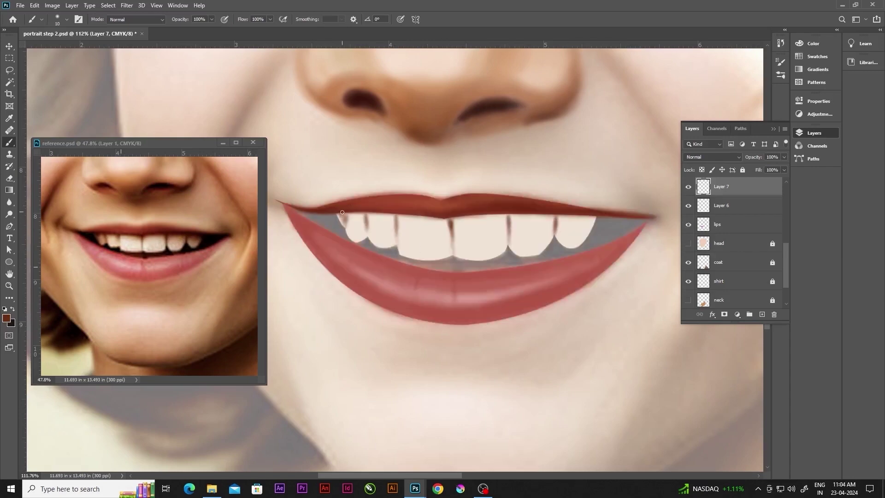
pyautogui.press('i')
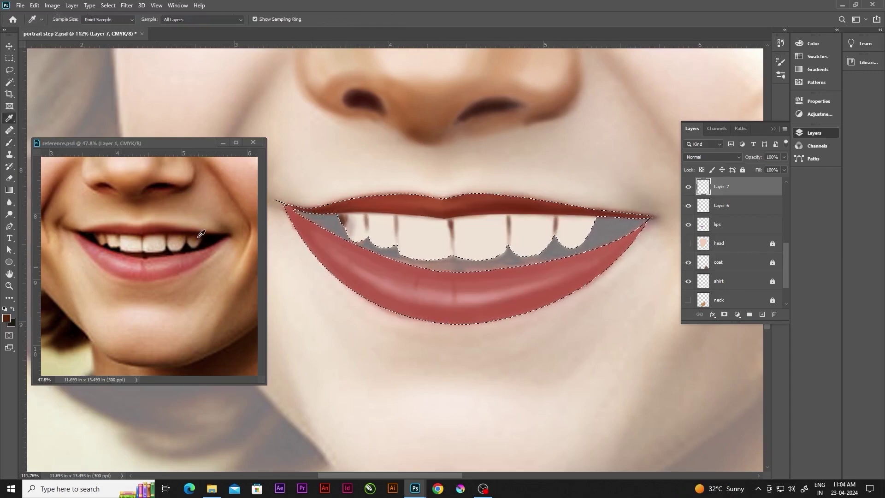
pyautogui.press('b')
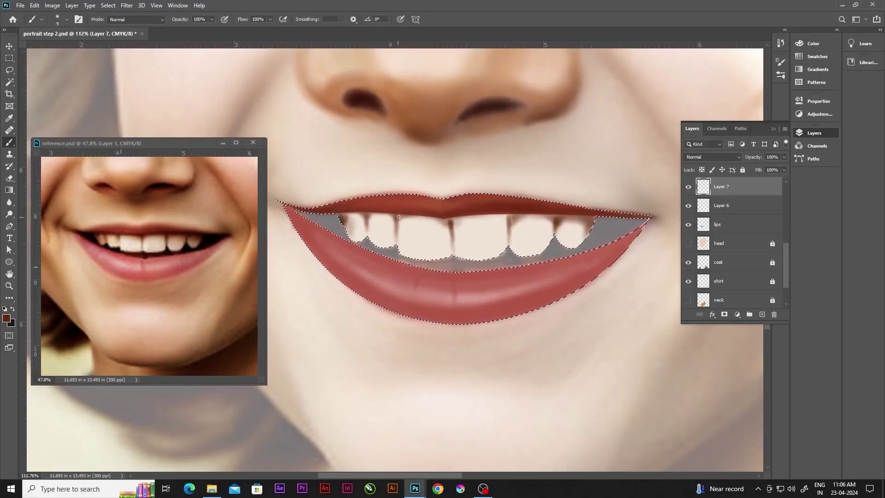
pyautogui.press(']')
pyautogui.press(']')
pyautogui.press(']')
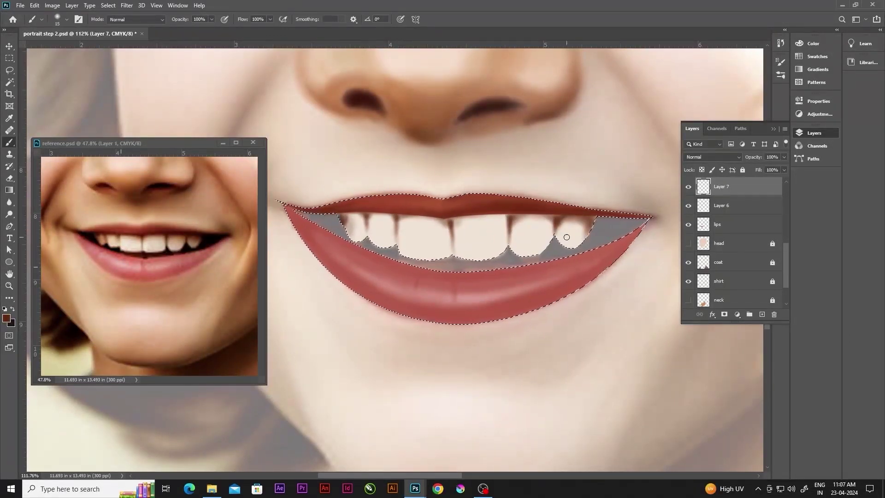
pyautogui.hotkey('ctrl', 'd')
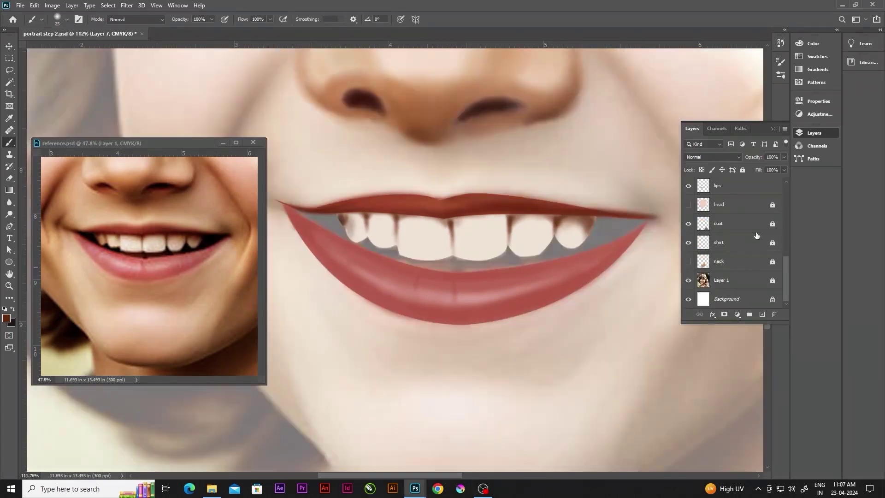
pyautogui.scroll(1, 688, 239)
# Outline the mouth interior with the Pen tool and adjust the path
pyautogui.click(719, 253)
pyautogui.press('p')
pyautogui.click(285, 206)
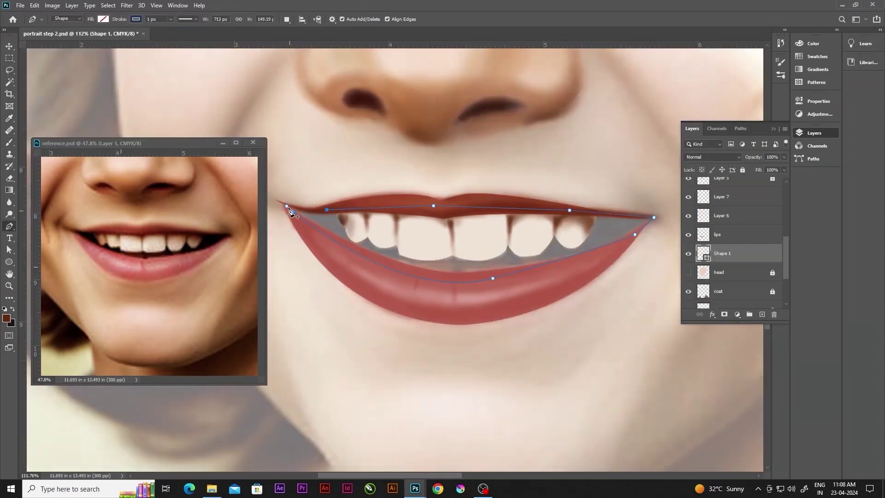
pyautogui.press('a')
pyautogui.scroll(2, 289, 211)
pyautogui.scroll(2, 328, 198)
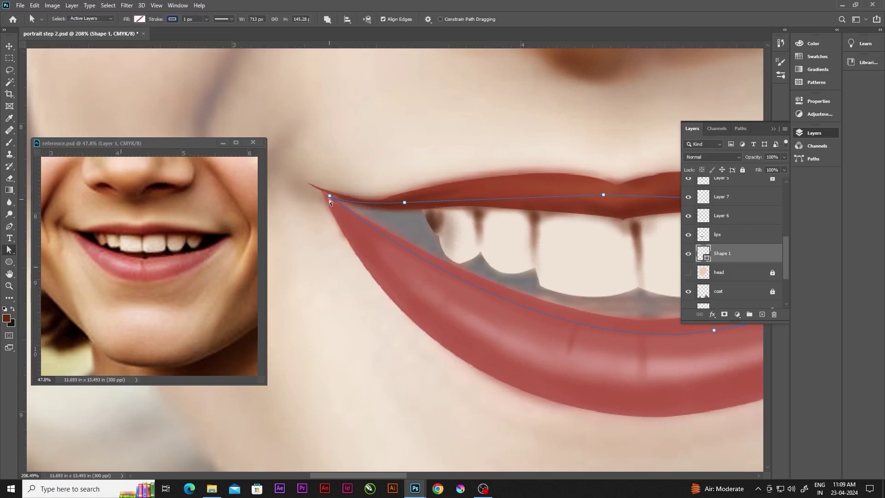
# On a new layer, turn the mouth path into a selection, fill it black and deselect
pyautogui.click(761, 315)
pyautogui.scroll(-5, 350, 233)
pyautogui.hotkey('alt', 'BackSpace')
pyautogui.press('i')
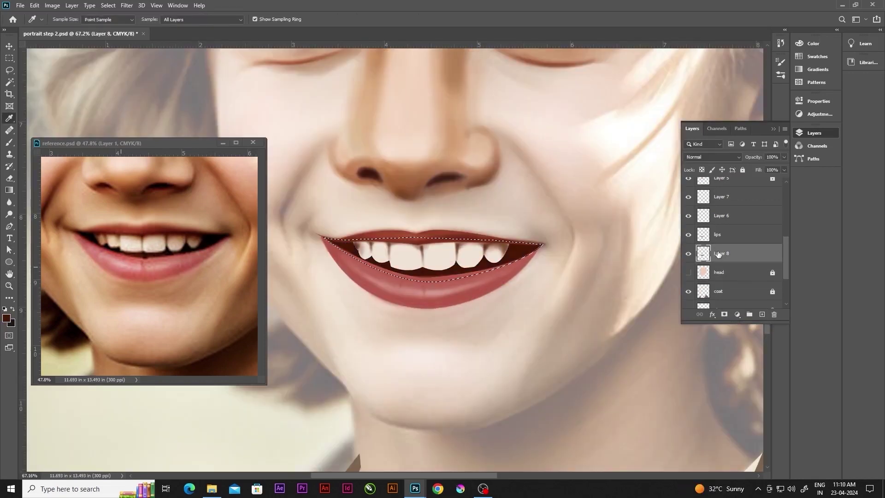
pyautogui.press('d')
pyautogui.hotkey('alt', 'BackSpace')
pyautogui.hotkey('ctrl', 'd')
pyautogui.press('h')
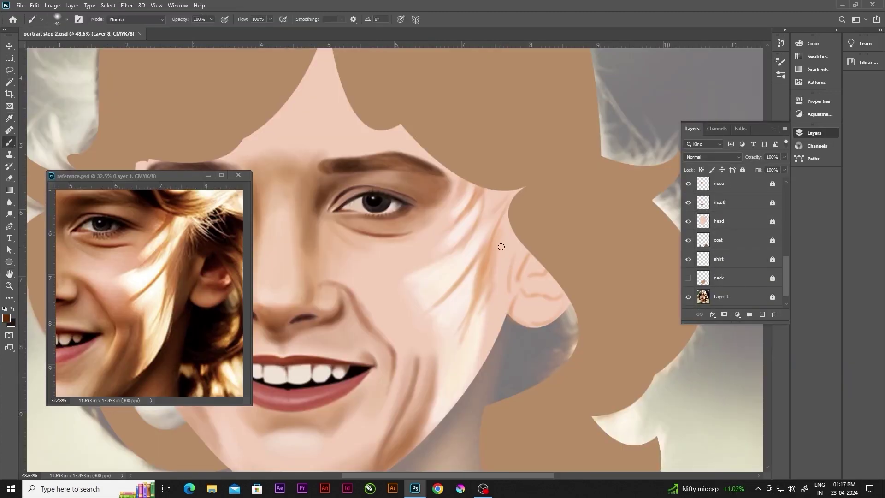
# Paint brown shadows along the cheek and jaw edge beside the hair
pyautogui.press('[')
pyautogui.hotkey('ctrl', 'shift', 'd')
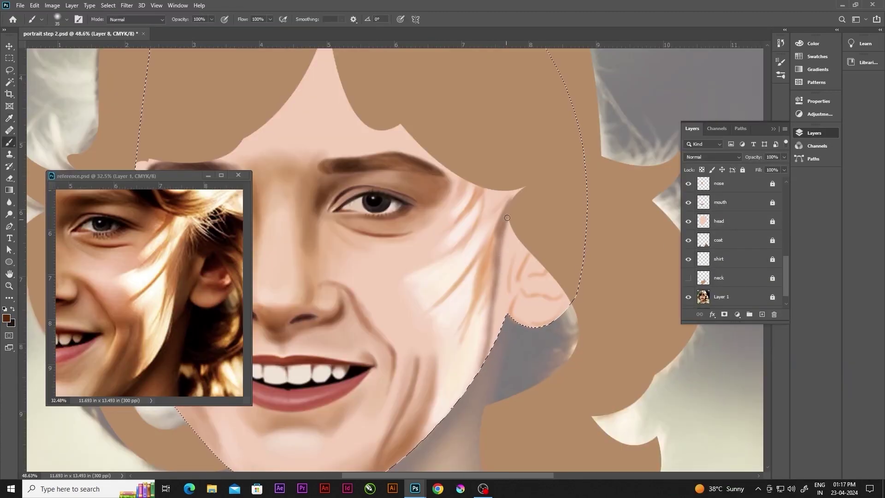
pyautogui.moveTo(506, 217); pyautogui.dragTo(489, 362)
pyautogui.moveTo(512, 246); pyautogui.dragTo(491, 357)
pyautogui.press('[')
pyautogui.moveTo(509, 224)
pyautogui.mouseDown()
pyautogui.moveTo(516, 238)
pyautogui.moveTo(500, 285)
pyautogui.mouseUp()
pyautogui.moveTo(507, 245); pyautogui.dragTo(479, 368)
pyautogui.press(']')
pyautogui.press(']')
pyautogui.press(']')
pyautogui.moveTo(511, 247); pyautogui.dragTo(500, 331)
# Hide the background photo, shade inside the ear, and sample skin tones at lower opacity
pyautogui.click(688, 297)
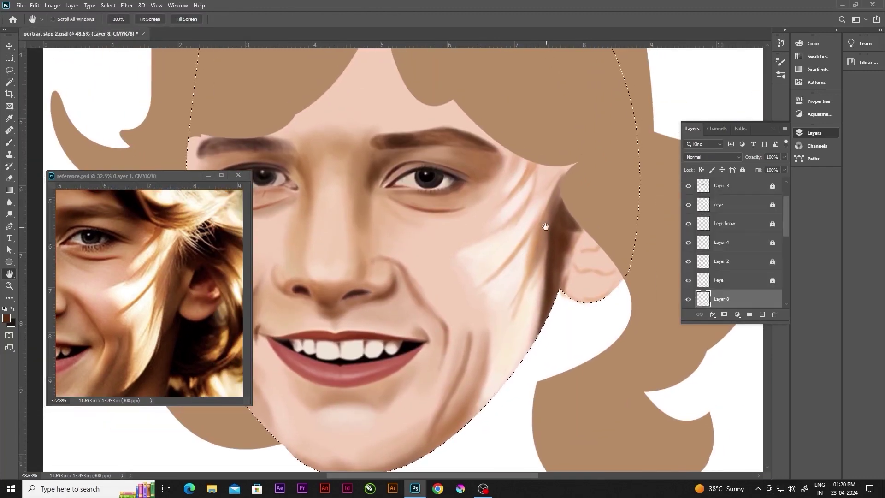
pyautogui.moveTo(583, 248)
pyautogui.mouseDown()
pyautogui.moveTo(589, 237)
pyautogui.moveTo(604, 263)
pyautogui.moveTo(605, 248)
pyautogui.moveTo(573, 267)
pyautogui.moveTo(614, 274)
pyautogui.mouseUp()
pyautogui.press('[')
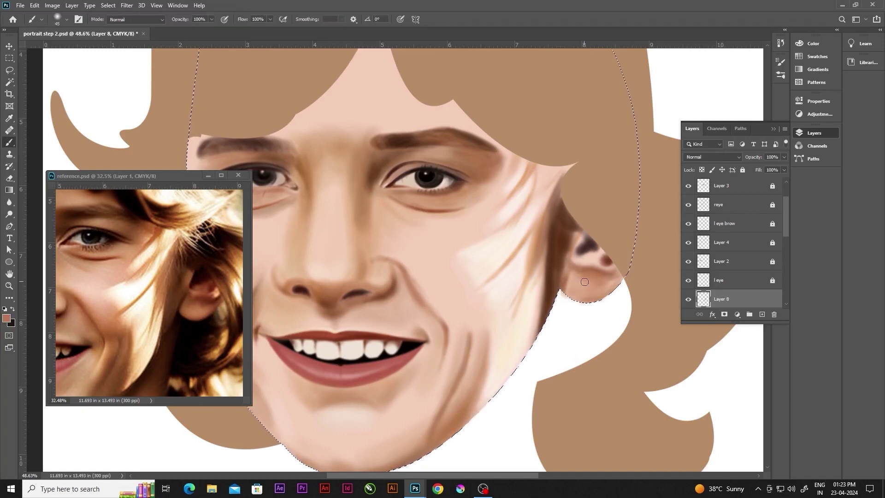
pyautogui.keyDown('alt'); pyautogui.click(558, 281); pyautogui.keyUp('alt')
pyautogui.keyDown('alt'); pyautogui.click(565, 276); pyautogui.keyUp('alt')
pyautogui.press(']')
pyautogui.press(']')
pyautogui.press(']')
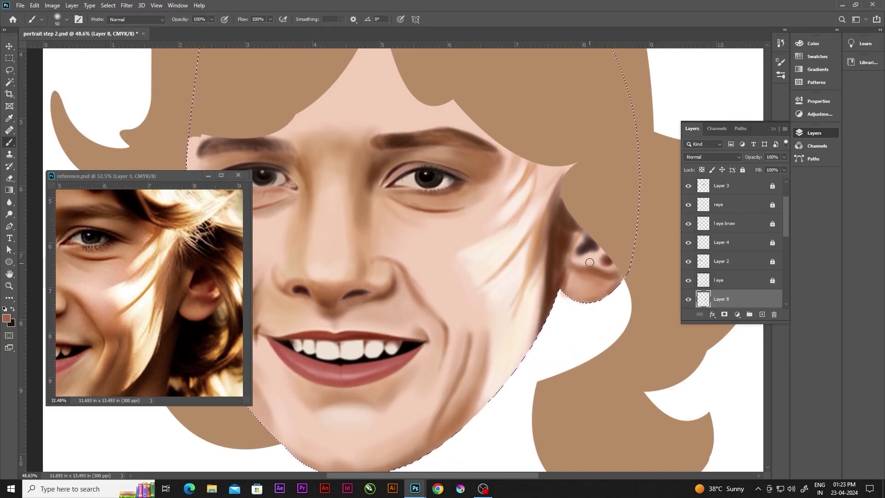
pyautogui.press('4')
pyautogui.press('9')
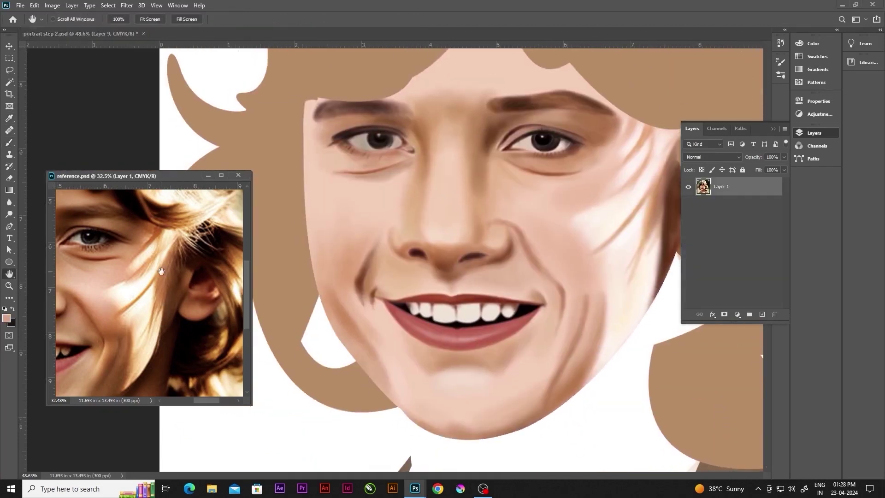
pyautogui.press('[')
pyautogui.press('[')
pyautogui.press('[')
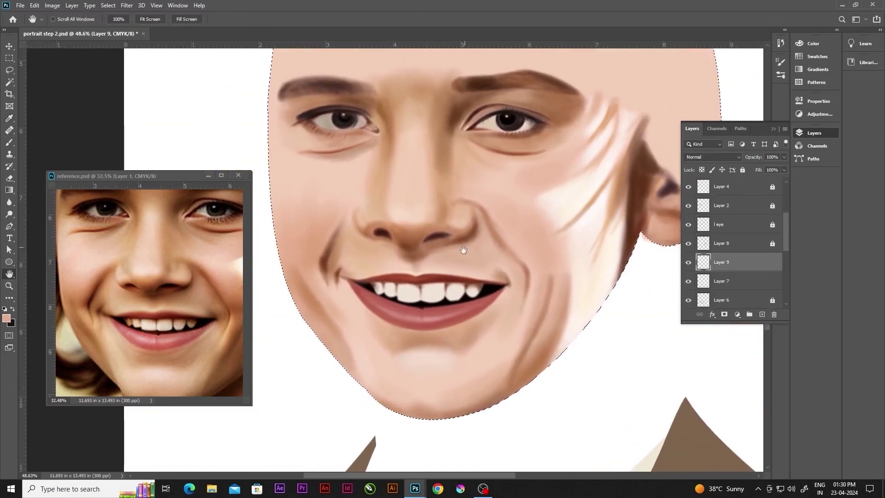
pyautogui.press('[')
pyautogui.press('[')
pyautogui.press('[')
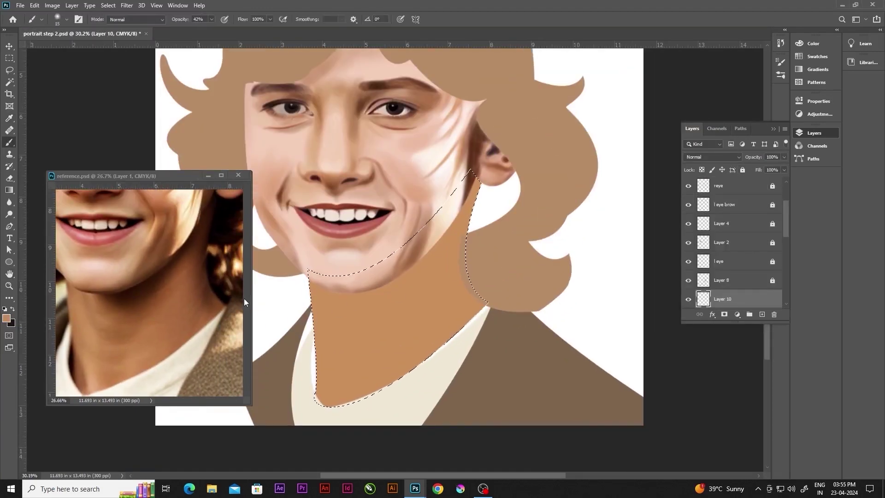
# Sample a darker skin shade and shade the neck under the jaw
pyautogui.keyDown('alt'); pyautogui.click(308, 282); pyautogui.keyUp('alt')
pyautogui.moveTo(458, 203)
pyautogui.mouseDown()
pyautogui.moveTo(331, 313)
pyautogui.moveTo(390, 314)
pyautogui.mouseUp()
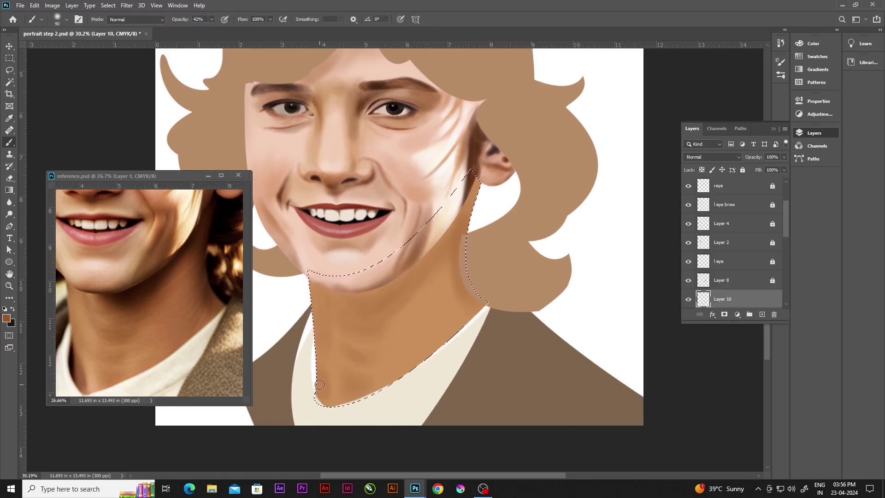
pyautogui.press(']')
pyautogui.press(']')
pyautogui.moveTo(452, 219); pyautogui.dragTo(364, 298)
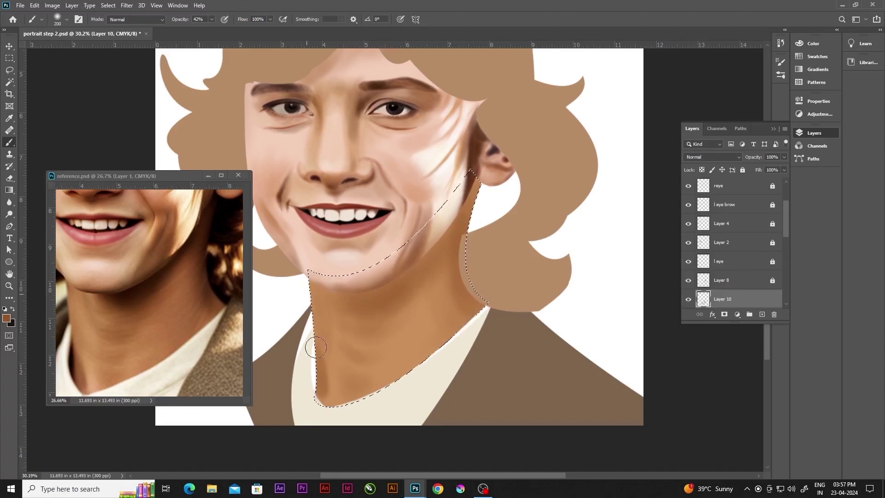
# Switch to a soft round brush preset with lower opacity and smaller size
pyautogui.press('e')
pyautogui.rightClick(179, 127)
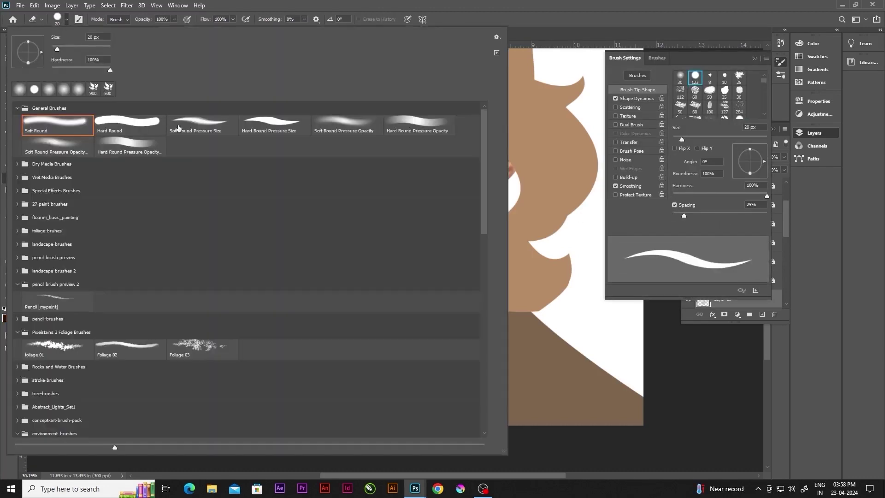
pyautogui.doubleClick(178, 128)
pyautogui.press('b')
pyautogui.press('F5')
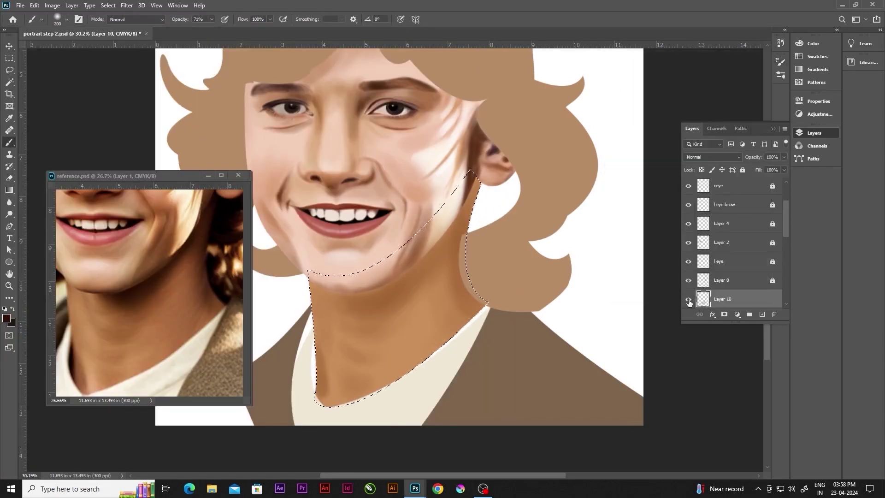
pyautogui.press('[')
# Darken the neck edges, under the chin and beside the hair, then sample a tan tone
pyautogui.moveTo(476, 200); pyautogui.dragTo(442, 258)
pyautogui.moveTo(479, 180)
pyautogui.mouseDown()
pyautogui.moveTo(460, 230)
pyautogui.moveTo(428, 267)
pyautogui.mouseUp()
pyautogui.press(']')
pyautogui.press(']')
pyautogui.press(']')
pyautogui.moveTo(344, 297); pyautogui.dragTo(464, 267)
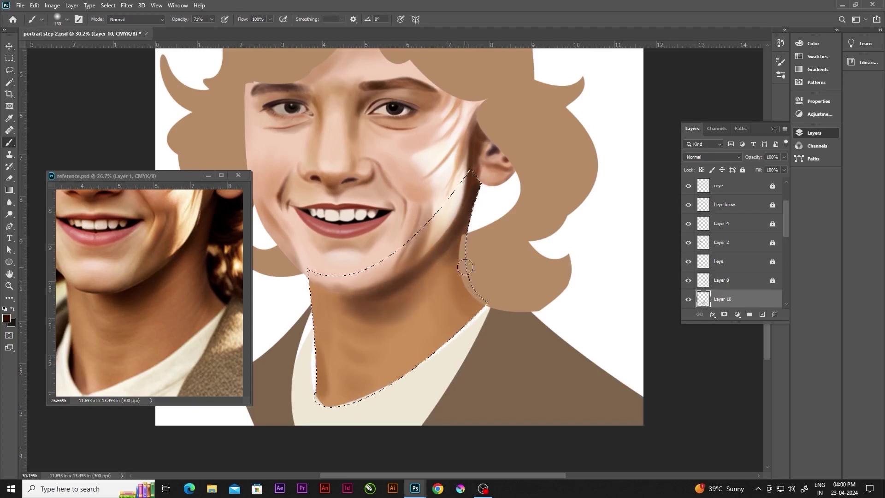
pyautogui.moveTo(474, 194); pyautogui.dragTo(464, 245)
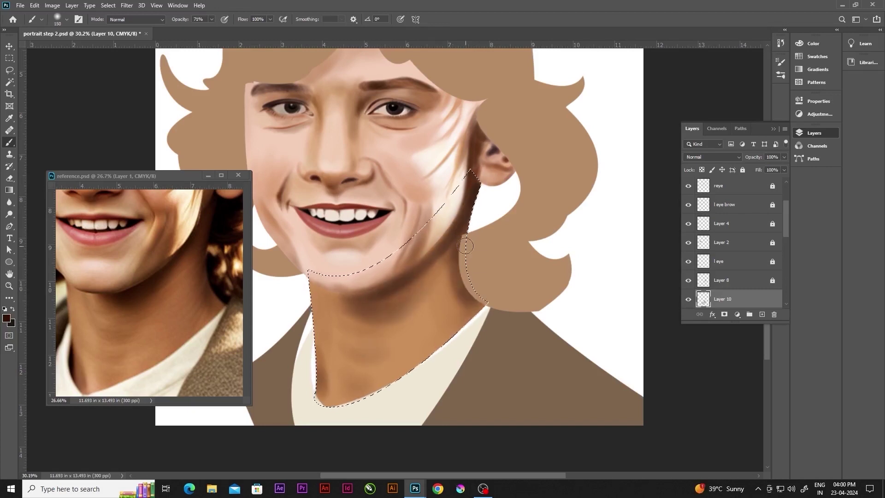
pyautogui.keyDown('alt'); pyautogui.click(175, 307); pyautogui.keyUp('alt')
pyautogui.hotkey('ctrl', '/')
pyautogui.scroll(-2, 732, 239)
# Lock the neck shading layer, select the face outline and add a new layer above the head
pyautogui.keyDown('ctrl'); pyautogui.click(703, 260); pyautogui.keyUp('ctrl')
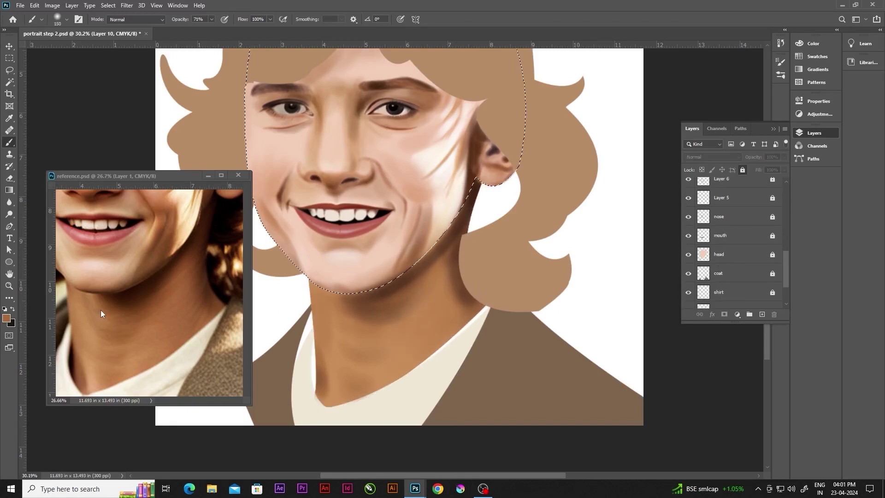
pyautogui.keyDown('alt'); pyautogui.click(100, 311); pyautogui.keyUp('alt')
pyautogui.scroll(-3, 733, 240)
pyautogui.click(737, 255)
pyautogui.click(762, 314)
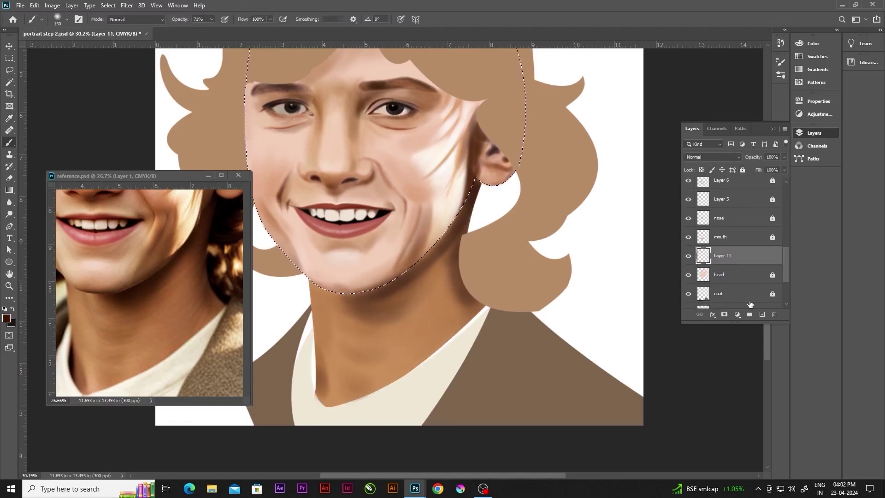
# Save the document and sample a dark brown from the reference hair
pyautogui.press('[')
pyautogui.press('[')
pyautogui.press('[')
pyautogui.hotkey('ctrl', 's')
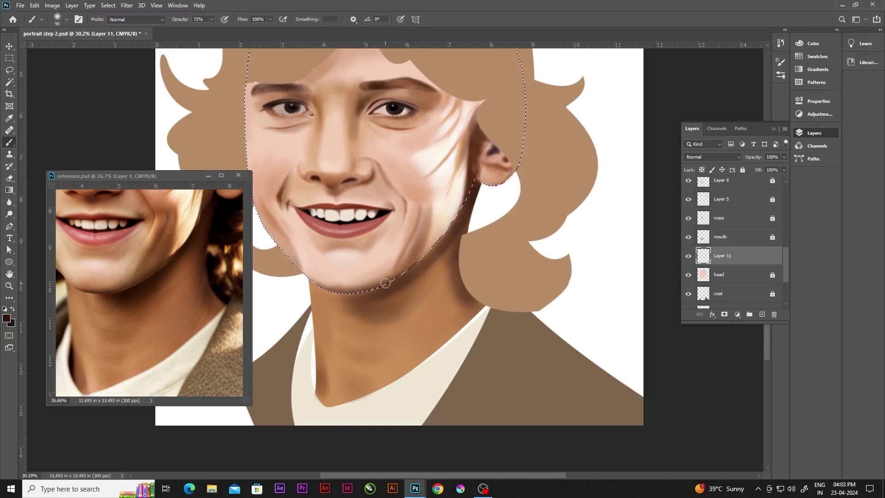
pyautogui.press(']')
pyautogui.press(']')
pyautogui.press(']')
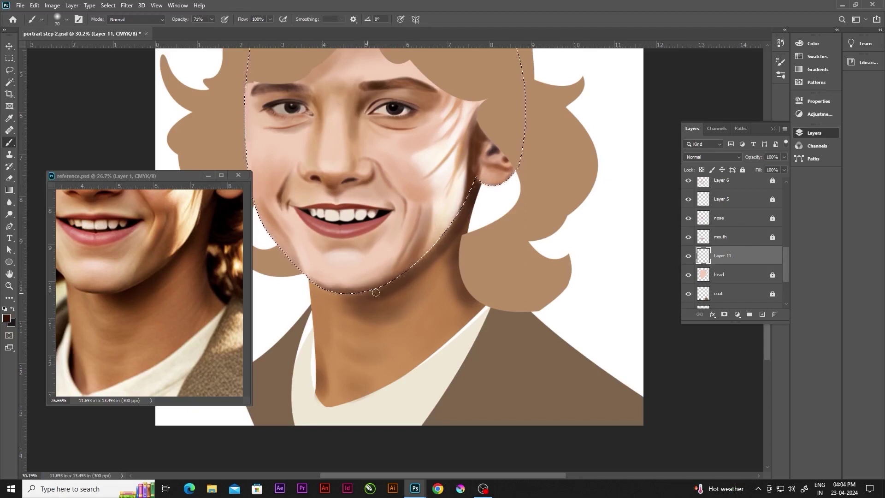
pyautogui.keyDown('alt'); pyautogui.click(205, 267); pyautogui.keyUp('alt')
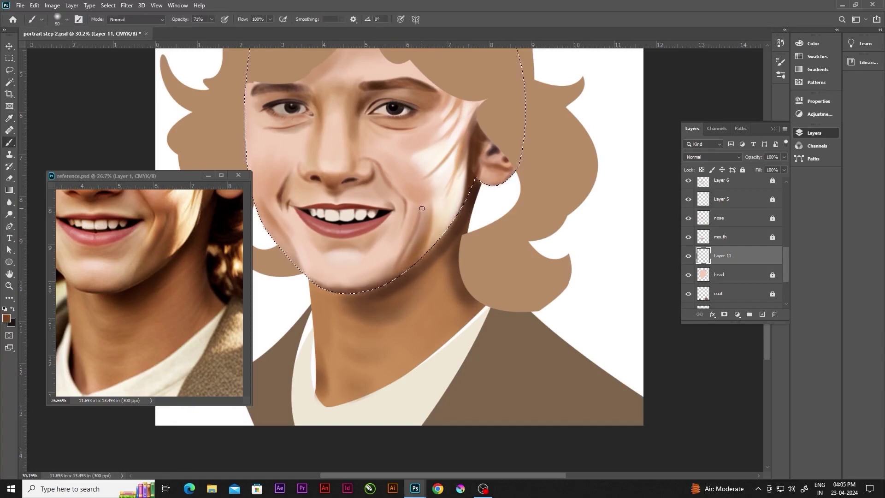
pyautogui.press('b')
# Pan the view to bring the side of the face into view
pyautogui.scroll(2, 276, 46)
pyautogui.press('h')
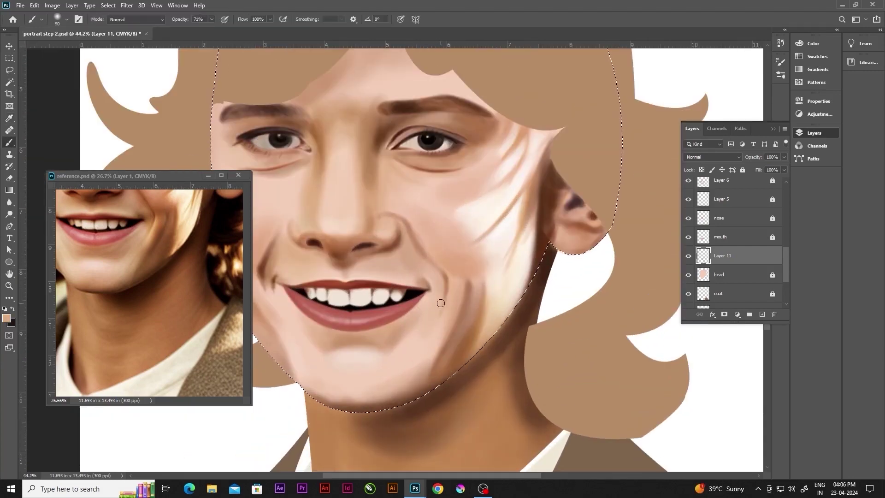
pyautogui.moveTo(222, 231)
pyautogui.mouseDown()
pyautogui.moveTo(191, 314)
pyautogui.moveTo(203, 298)
pyautogui.mouseUp()
pyautogui.press('b')
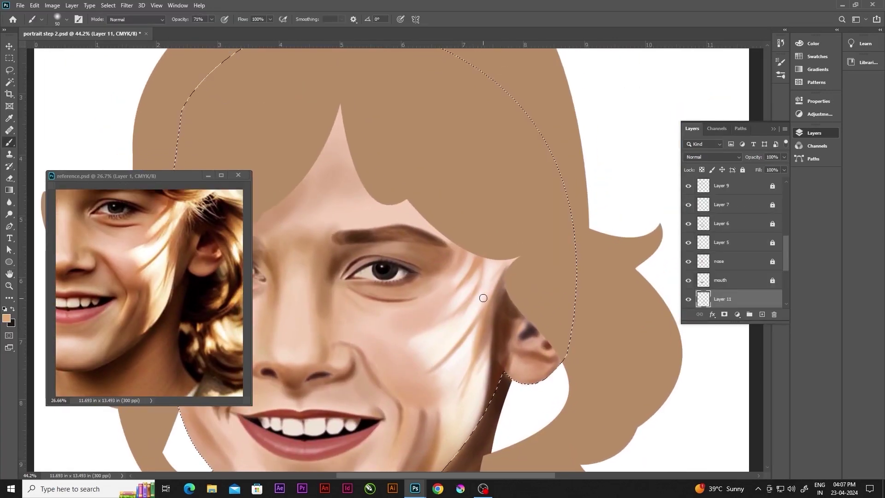
pyautogui.press('h')
pyautogui.scroll(-3, 399, 292)
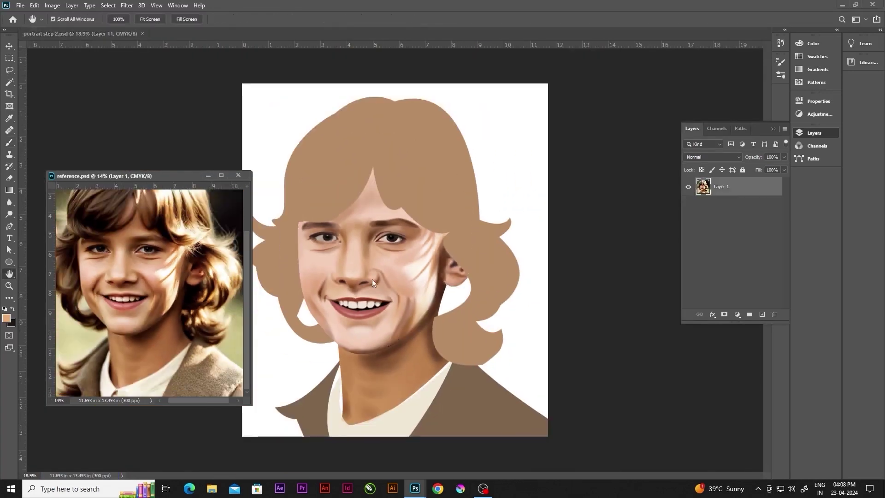
pyautogui.scroll(2, 399, 291)
# Drop the face selection and toggle the shirt layer's visibility
pyautogui.press('b')
pyautogui.hotkey('ctrl', 'd')
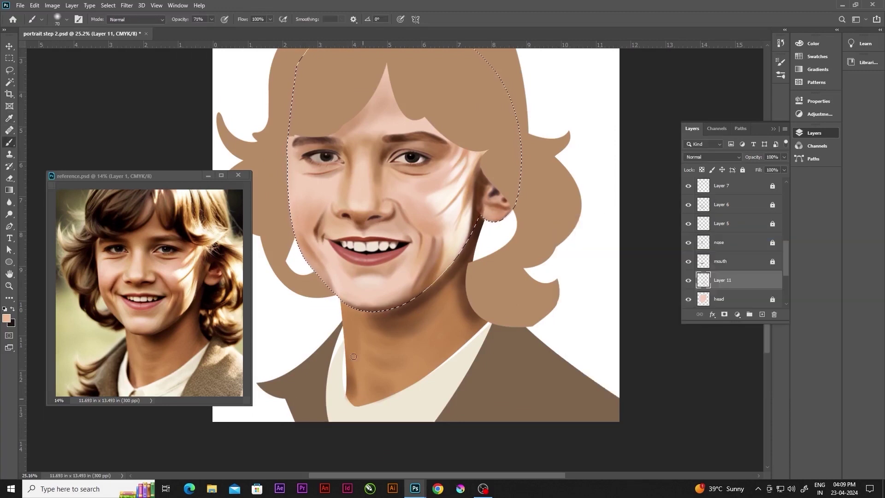
pyautogui.scroll(-3, 689, 283)
pyautogui.click(688, 243)
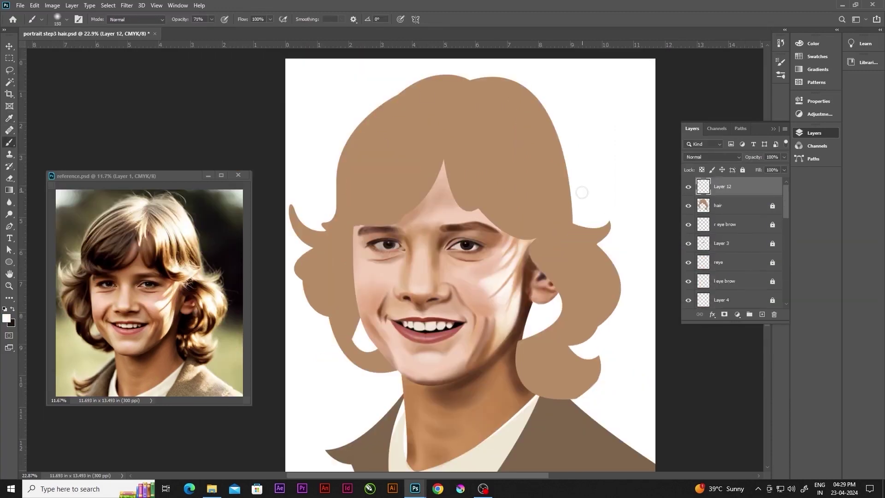
# Paint light highlights on the hair crown and down the right side, including the right lock
pyautogui.moveTo(438, 83)
pyautogui.mouseDown()
pyautogui.moveTo(454, 101)
pyautogui.moveTo(415, 108)
pyautogui.mouseUp()
pyautogui.moveTo(511, 115); pyautogui.dragTo(484, 202)
pyautogui.moveTo(461, 147); pyautogui.dragTo(480, 193)
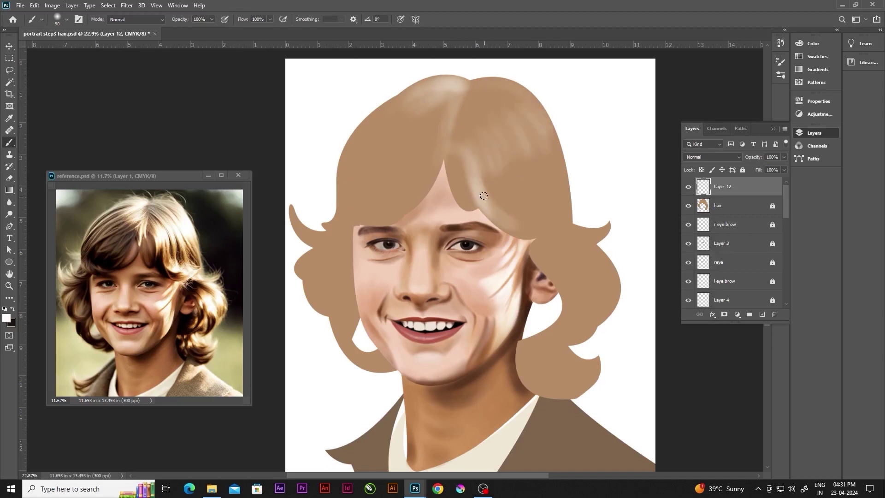
pyautogui.moveTo(507, 231); pyautogui.dragTo(454, 148)
pyautogui.moveTo(530, 193)
pyautogui.mouseDown()
pyautogui.moveTo(515, 99)
pyautogui.moveTo(493, 119)
pyautogui.moveTo(520, 212)
pyautogui.moveTo(571, 295)
pyautogui.moveTo(590, 250)
pyautogui.moveTo(594, 295)
pyautogui.moveTo(608, 318)
pyautogui.mouseUp()
pyautogui.press('[')
pyautogui.press('[')
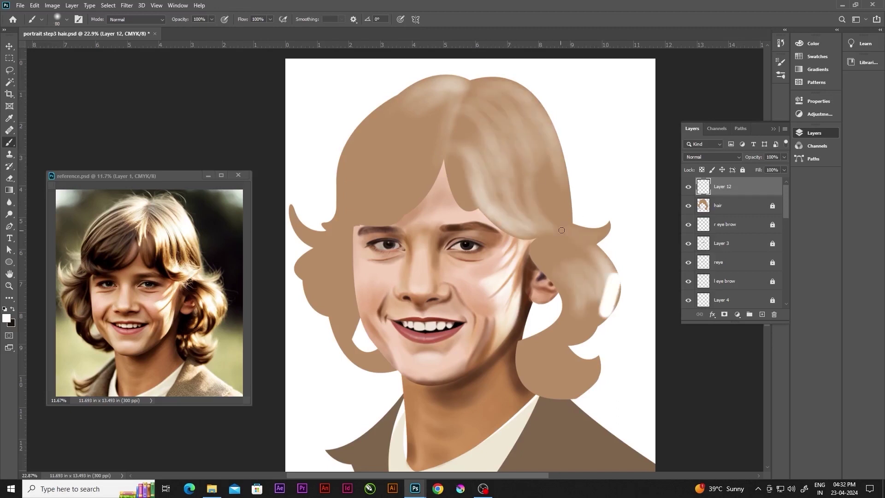
pyautogui.moveTo(562, 230); pyautogui.dragTo(602, 237)
# Add light highlight streaks to the left hair lock and the top hair toward the parting
pyautogui.moveTo(413, 95); pyautogui.dragTo(359, 184)
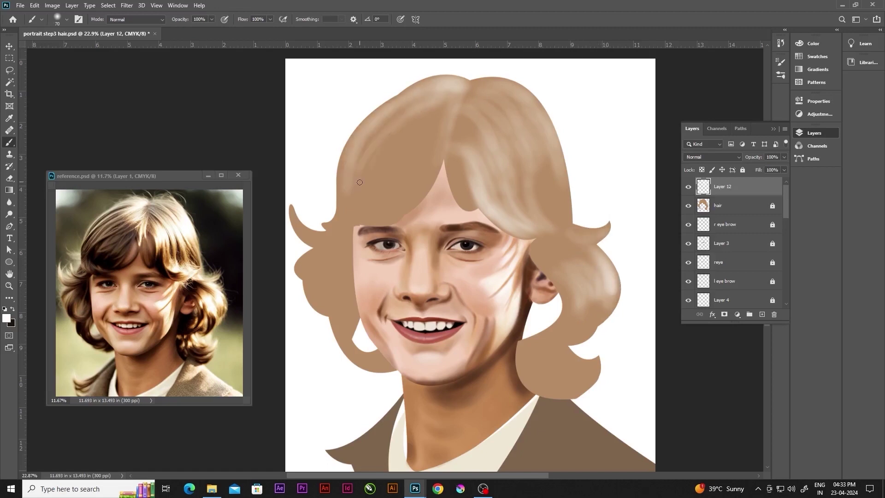
pyautogui.press('[')
pyautogui.press('[')
pyautogui.press('[')
pyautogui.moveTo(318, 295); pyautogui.dragTo(317, 223)
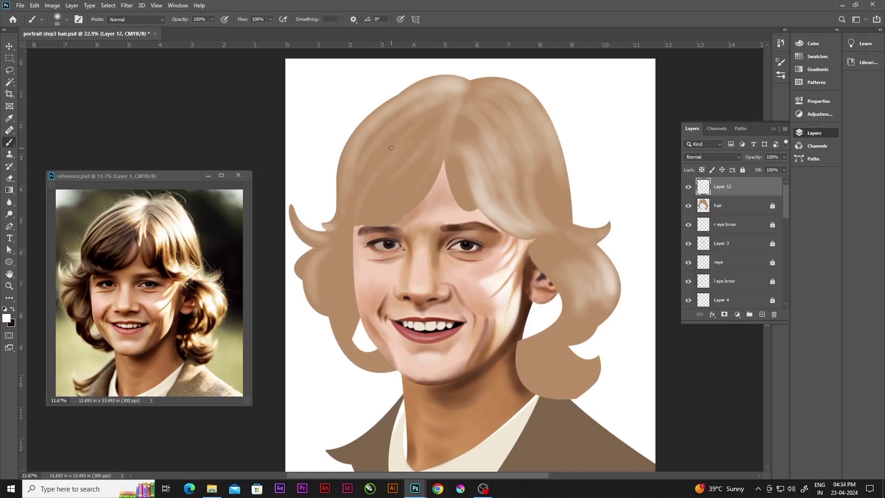
pyautogui.moveTo(442, 106); pyautogui.dragTo(424, 152)
pyautogui.moveTo(453, 83); pyautogui.dragTo(414, 139)
pyautogui.moveTo(424, 80); pyautogui.dragTo(465, 82)
pyautogui.moveTo(444, 120); pyautogui.dragTo(429, 194)
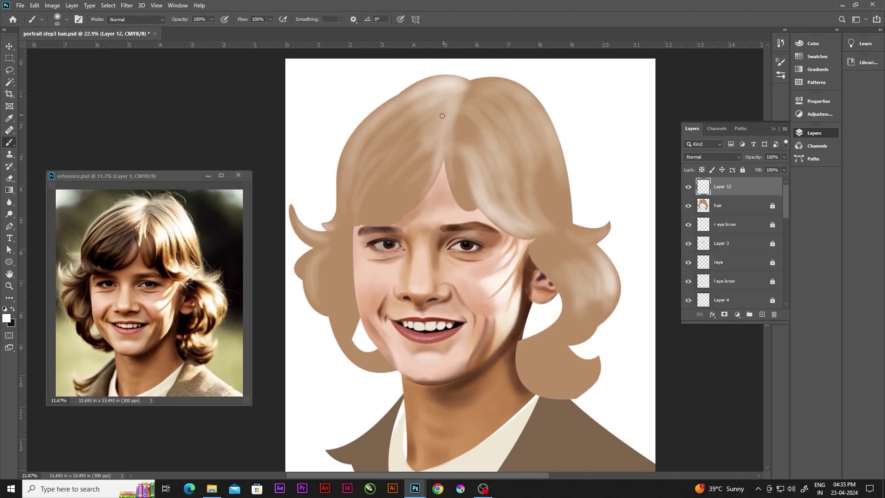
pyautogui.moveTo(405, 110); pyautogui.dragTo(382, 173)
# With a larger brush, highlight the right hair section, lower-right curl and top streak
pyautogui.press(']')
pyautogui.press(']')
pyautogui.press(']')
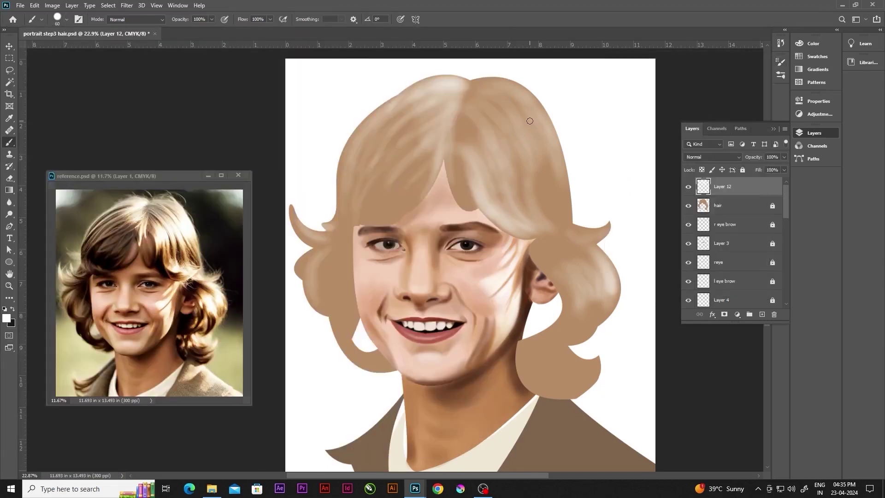
pyautogui.moveTo(551, 148); pyautogui.dragTo(525, 175)
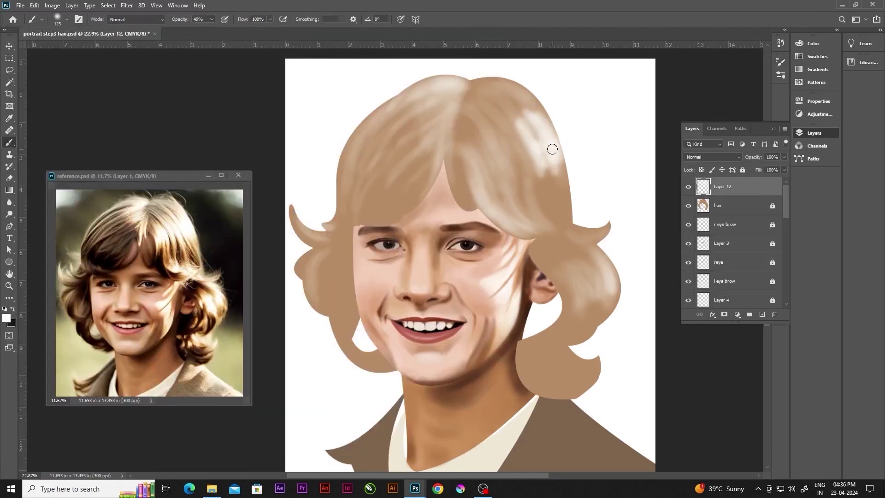
pyautogui.moveTo(530, 97); pyautogui.dragTo(470, 164)
pyautogui.moveTo(488, 134); pyautogui.dragTo(475, 203)
pyautogui.moveTo(576, 258); pyautogui.dragTo(589, 304)
pyautogui.moveTo(461, 80); pyautogui.dragTo(430, 87)
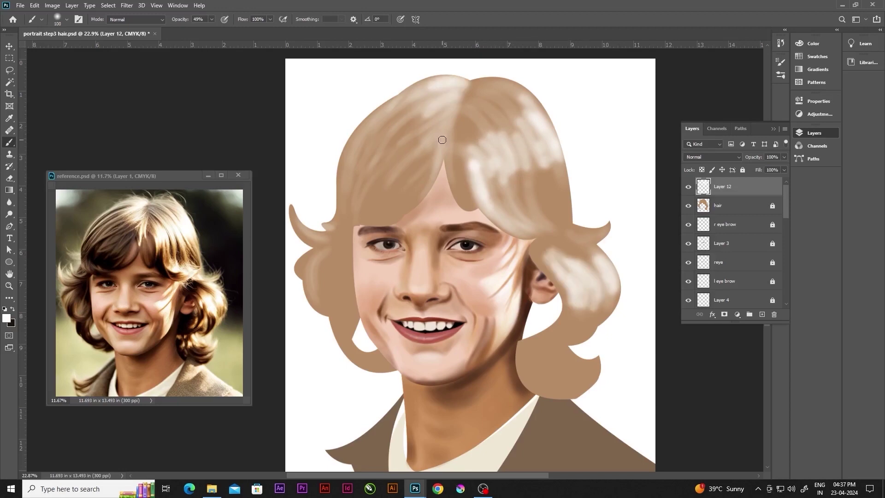
pyautogui.press('[')
pyautogui.press('[')
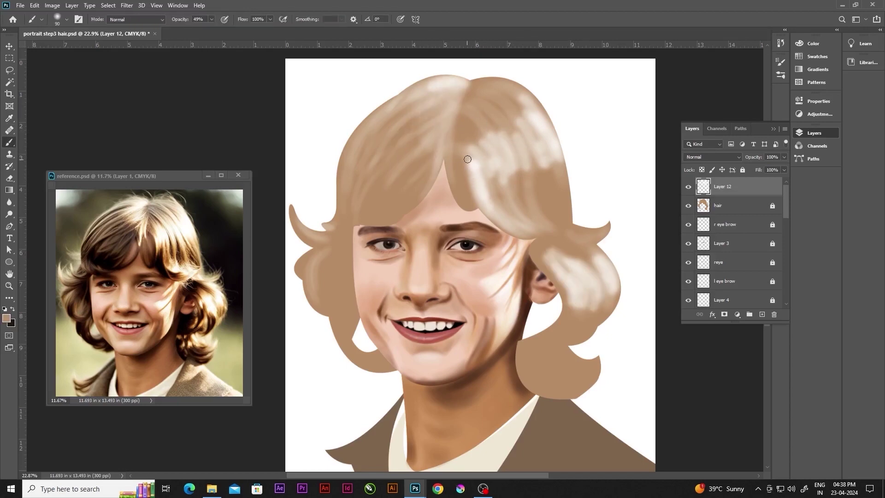
pyautogui.press(']')
pyautogui.press(']')
# Switch to white at 82% brush opacity and paint brighter highlights on the upper-right hair
pyautogui.rightClick(467, 159)
pyautogui.press('Escape')
pyautogui.press('x')
pyautogui.press('8')
pyautogui.press('2')
pyautogui.moveTo(543, 106)
pyautogui.mouseDown()
pyautogui.moveTo(511, 137)
pyautogui.moveTo(525, 184)
pyautogui.mouseUp()
pyautogui.moveTo(465, 120); pyautogui.dragTo(503, 211)
# Brighten the lower-right curl and left strands, then pick brown and add a new layer
pyautogui.press('[')
pyautogui.moveTo(553, 238)
pyautogui.mouseDown()
pyautogui.moveTo(599, 317)
pyautogui.moveTo(566, 255)
pyautogui.moveTo(598, 232)
pyautogui.mouseUp()
pyautogui.moveTo(378, 120); pyautogui.dragTo(364, 187)
pyautogui.moveTo(401, 136); pyautogui.dragTo(383, 198)
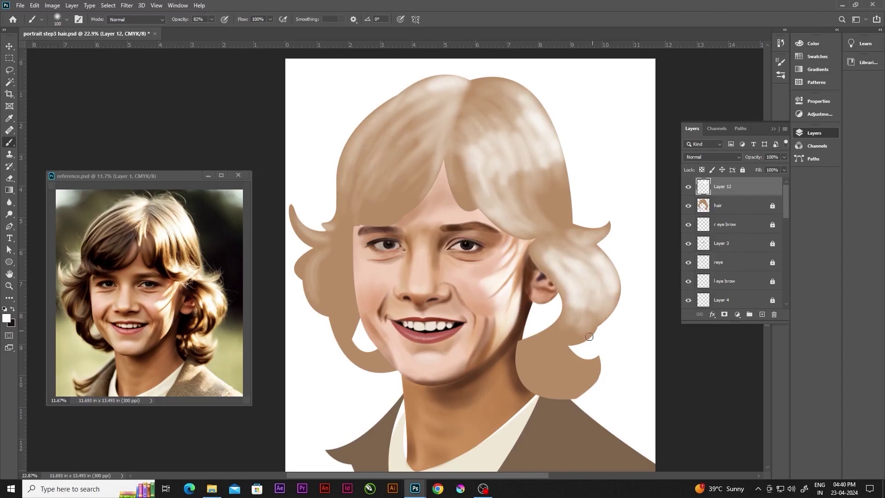
pyautogui.moveTo(589, 337); pyautogui.dragTo(553, 368)
pyautogui.keyDown('alt'); pyautogui.click(349, 325); pyautogui.keyUp('alt')
pyautogui.click(761, 314)
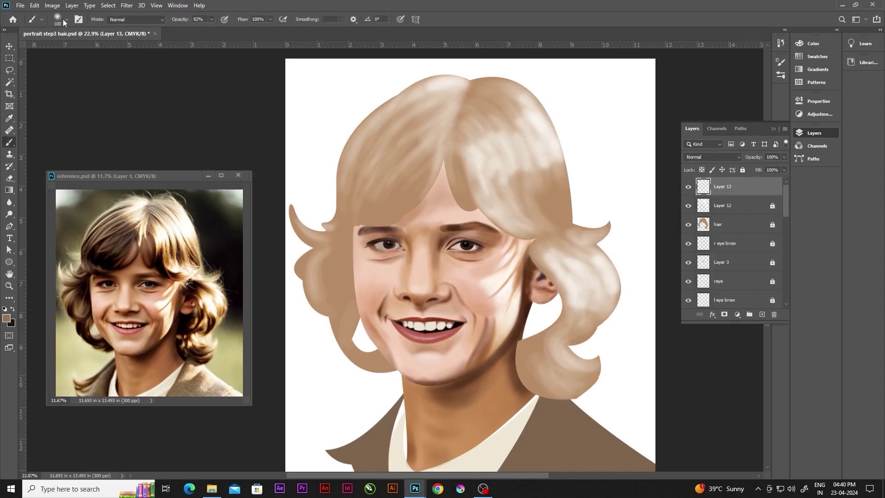
# Paint darker brown strokes on the top and left hair and along the parting
pyautogui.click(78, 19)
pyautogui.moveTo(396, 109); pyautogui.dragTo(369, 148)
pyautogui.moveTo(450, 88); pyautogui.dragTo(390, 116)
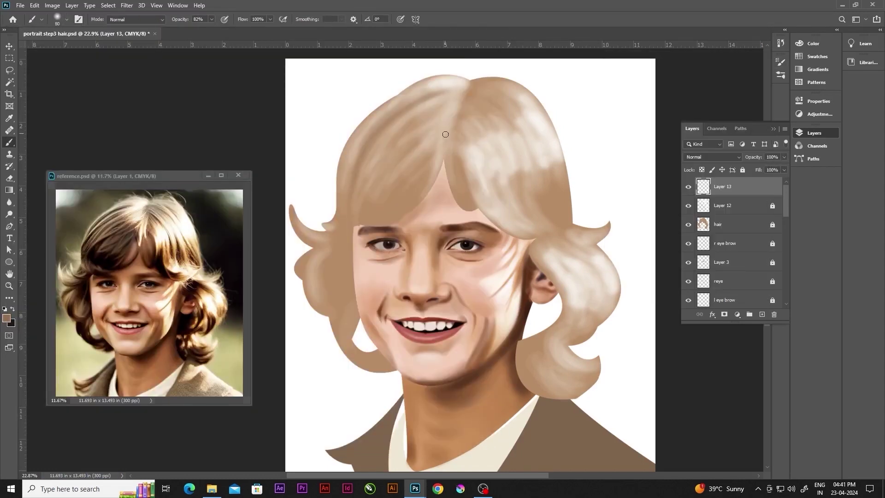
pyautogui.press('[')
pyautogui.moveTo(453, 157); pyautogui.dragTo(437, 199)
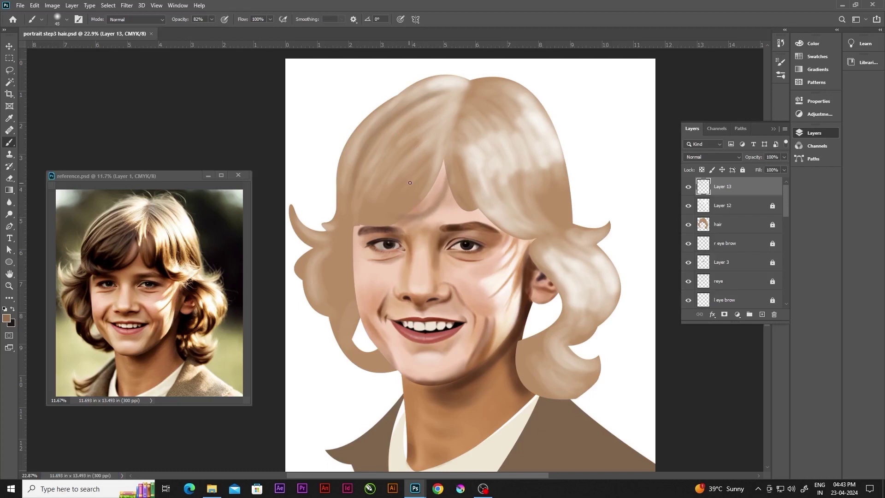
pyautogui.press('[')
pyautogui.moveTo(428, 176); pyautogui.dragTo(406, 212)
pyautogui.moveTo(400, 159); pyautogui.dragTo(364, 219)
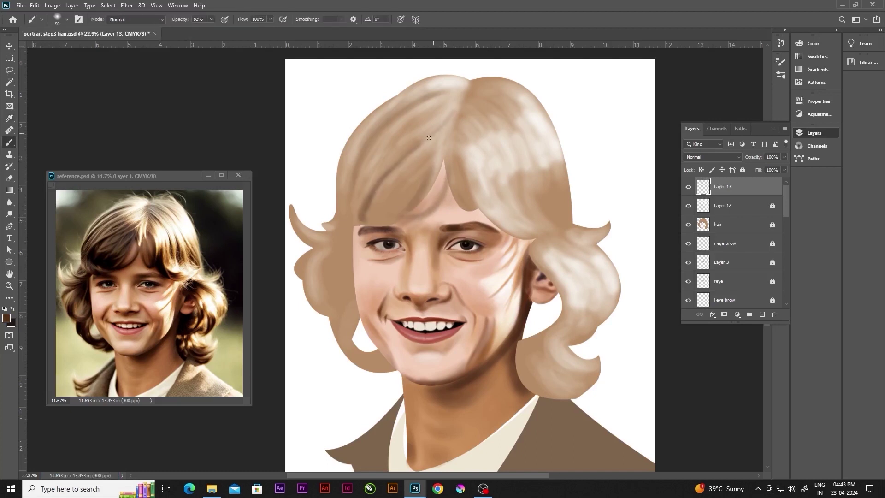
# Add dark diagonal brown strands in the fringe left of the parting
pyautogui.moveTo(399, 171); pyautogui.dragTo(366, 221)
pyautogui.moveTo(415, 152); pyautogui.dragTo(370, 212)
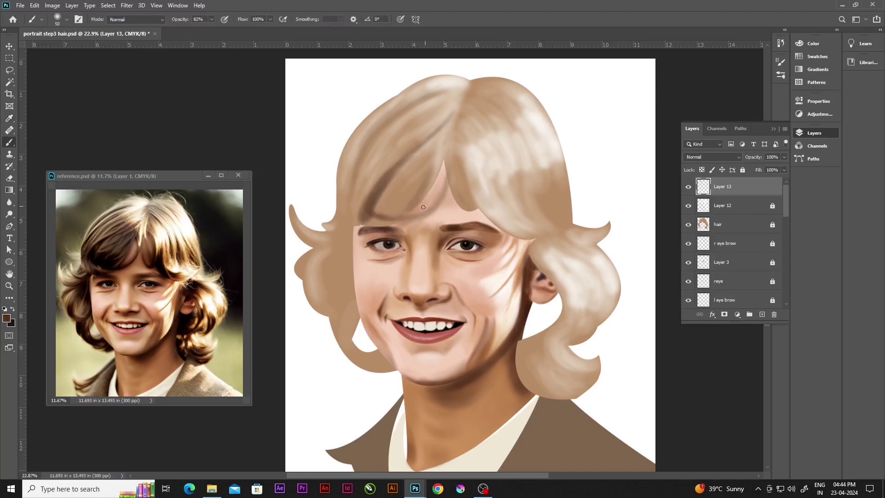
pyautogui.moveTo(427, 169); pyautogui.dragTo(374, 203)
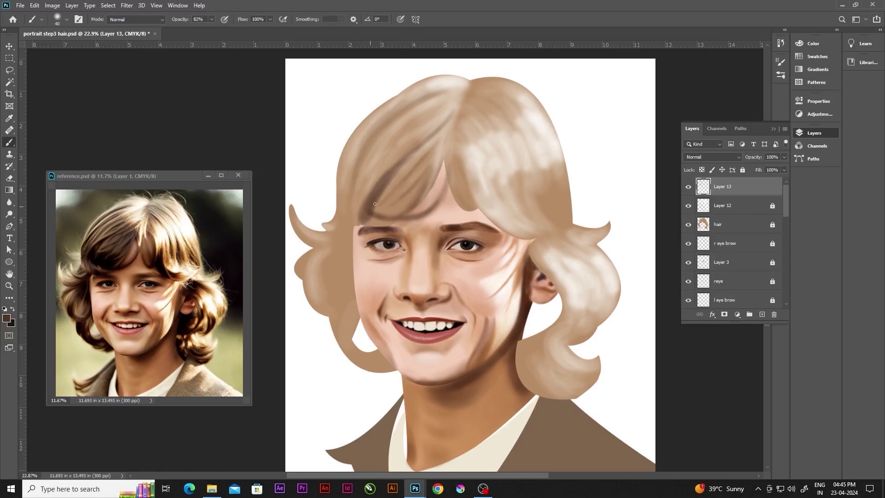
pyautogui.press(']')
pyautogui.moveTo(406, 178)
pyautogui.mouseDown()
pyautogui.moveTo(376, 213)
pyautogui.moveTo(392, 198)
pyautogui.mouseUp()
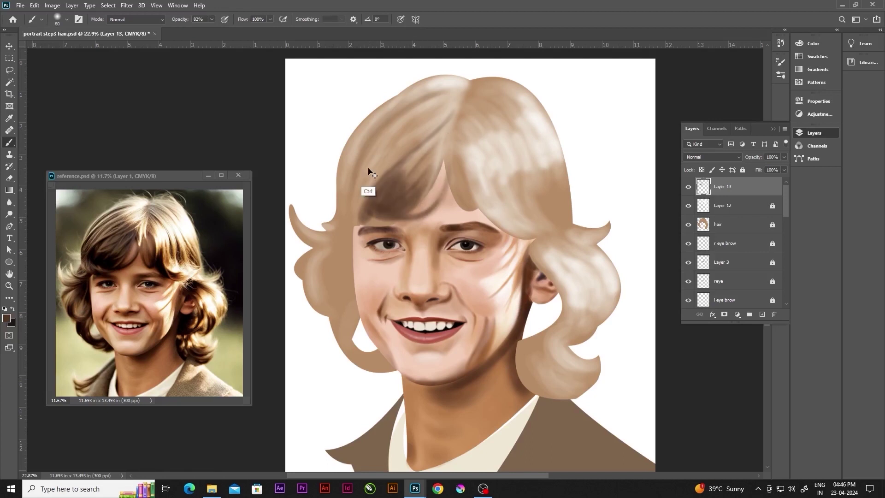
# Sample from the reference, then zoom and pan both images to line up the hair
pyautogui.press('i')
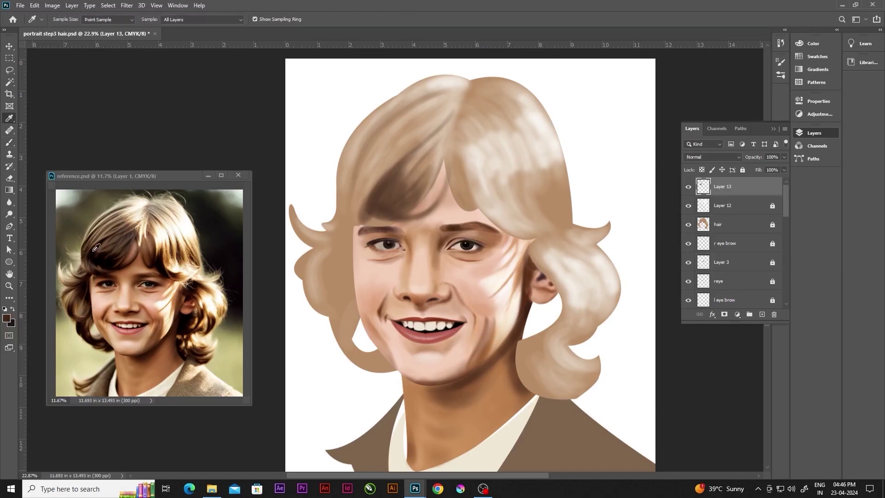
pyautogui.press('b')
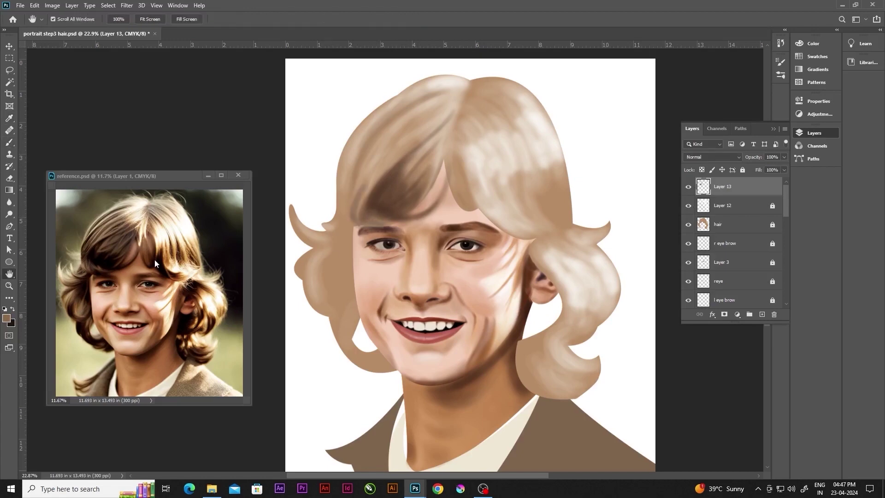
pyautogui.moveTo(154, 259); pyautogui.dragTo(392, 251)
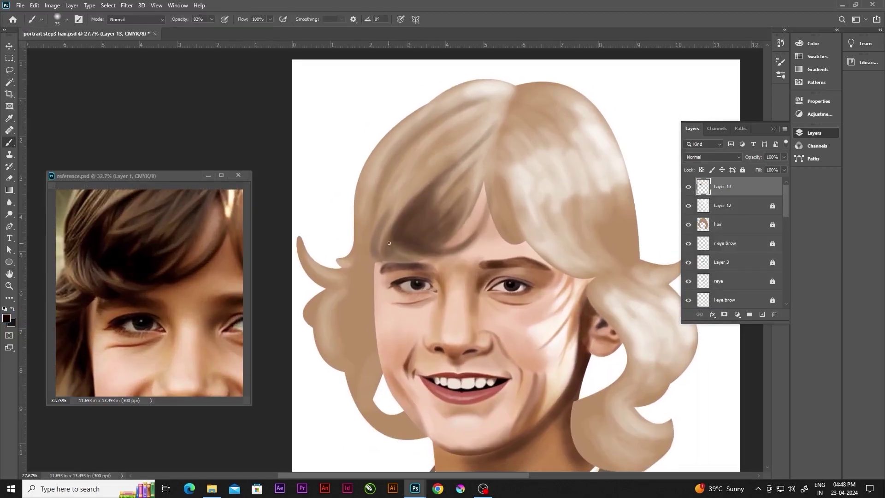
pyautogui.press(']')
pyautogui.press(']')
pyautogui.press(']')
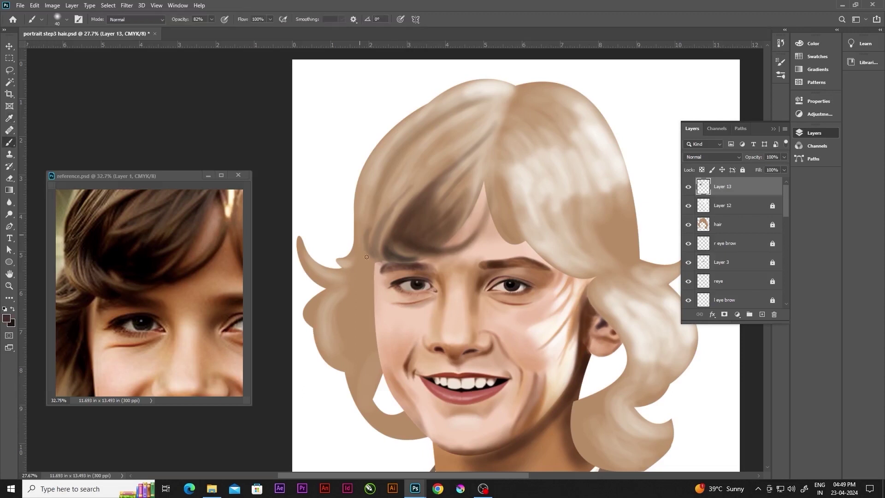
pyautogui.moveTo(388, 246); pyautogui.dragTo(391, 288)
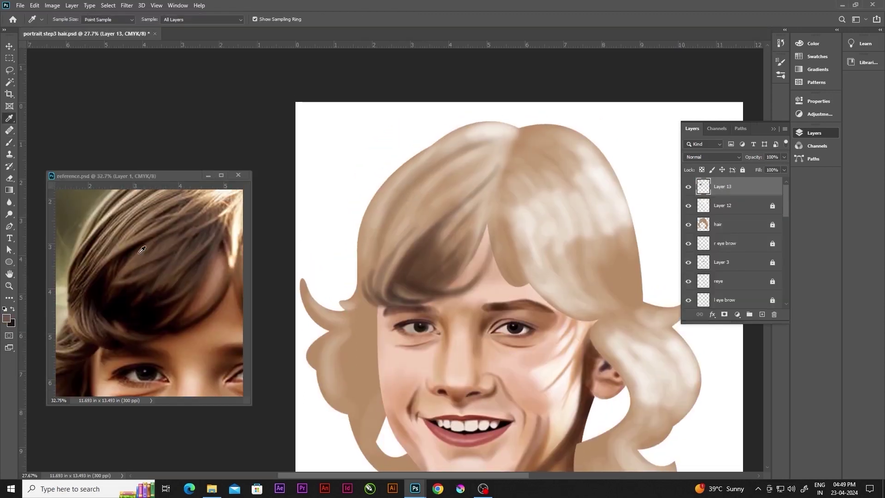
# Soften the dark fringe, paint dark left strands, and sample a light hair colour from the reference
pyautogui.moveTo(442, 233)
pyautogui.mouseDown()
pyautogui.moveTo(447, 256)
pyautogui.moveTo(398, 279)
pyautogui.mouseUp()
pyautogui.keyDown('alt'); pyautogui.click(239, 302); pyautogui.keyUp('alt')
pyautogui.moveTo(454, 209)
pyautogui.mouseDown()
pyautogui.moveTo(401, 272)
pyautogui.moveTo(431, 271)
pyautogui.moveTo(433, 258)
pyautogui.moveTo(410, 290)
pyautogui.mouseUp()
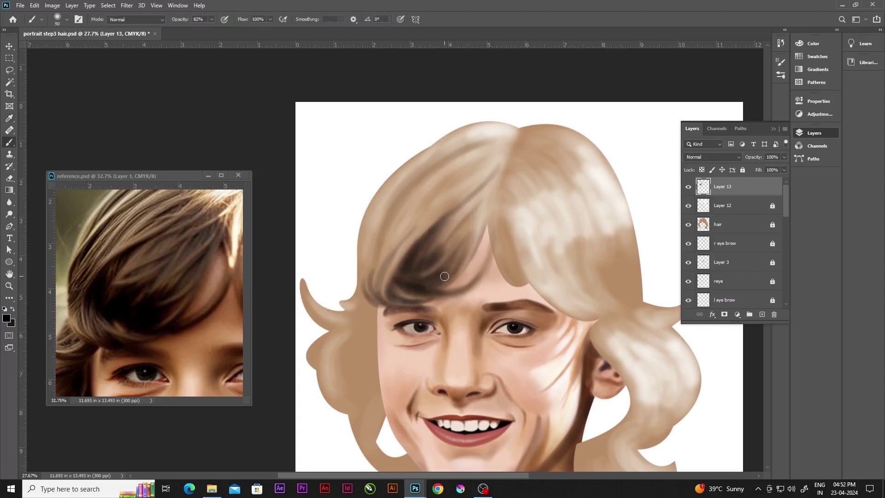
pyautogui.press('i')
pyautogui.scroll(-2, 156, 217)
pyautogui.click(157, 217)
pyautogui.press('b')
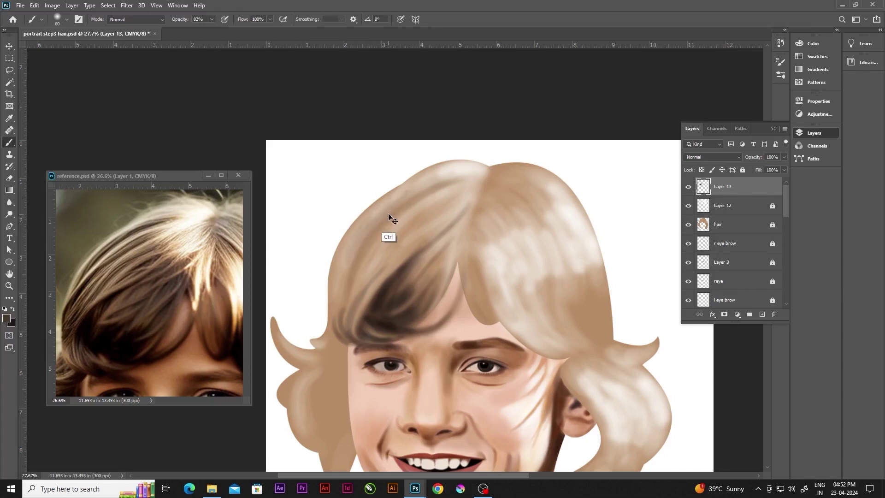
# Paint light strands across the upper-left hair, then pan both images together
pyautogui.moveTo(461, 179)
pyautogui.mouseDown()
pyautogui.moveTo(382, 221)
pyautogui.moveTo(337, 316)
pyautogui.mouseUp()
pyautogui.press('[')
pyautogui.press('[')
pyautogui.press('[')
pyautogui.moveTo(461, 184); pyautogui.dragTo(425, 229)
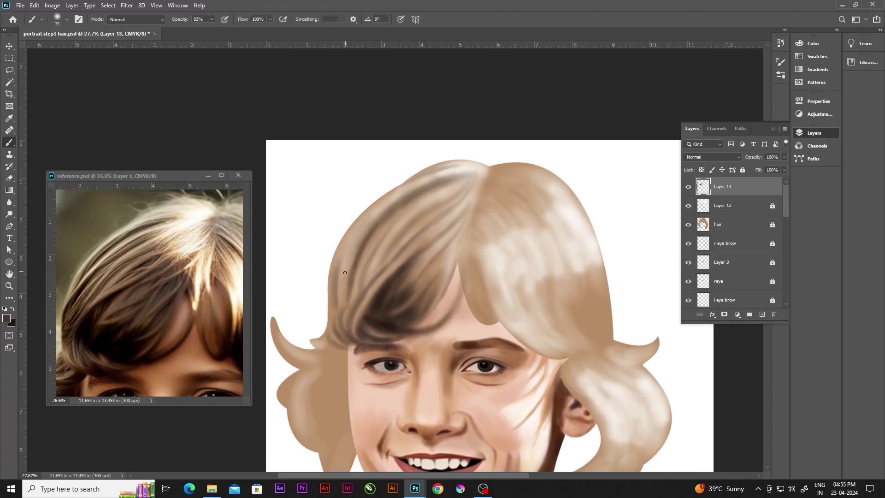
pyautogui.press('h')
pyautogui.moveTo(257, 455)
pyautogui.mouseDown()
pyautogui.moveTo(330, 309)
pyautogui.moveTo(323, 341)
pyautogui.moveTo(366, 359)
pyautogui.mouseUp()
pyautogui.press('b')
pyautogui.press(']')
# Shade the left hair bulge and darken the lower-left curl with brown
pyautogui.press(']')
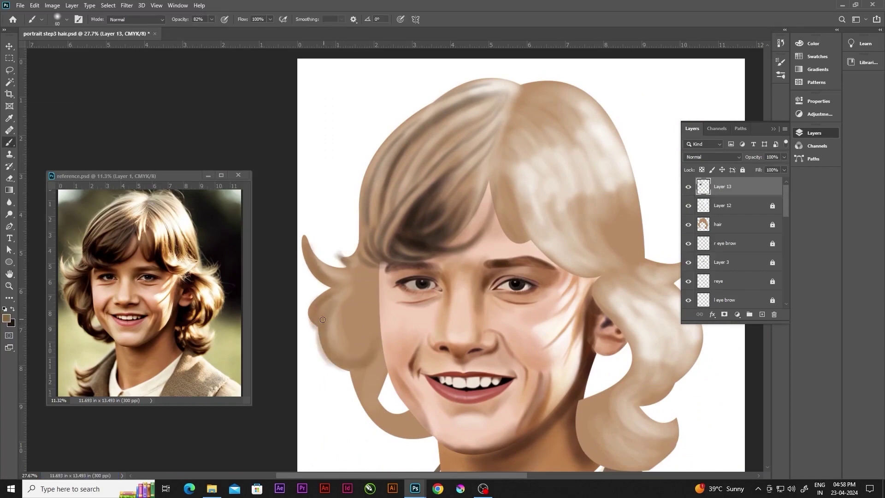
pyautogui.moveTo(322, 331)
pyautogui.mouseDown()
pyautogui.moveTo(350, 288)
pyautogui.moveTo(382, 351)
pyautogui.moveTo(349, 299)
pyautogui.moveTo(368, 267)
pyautogui.moveTo(328, 258)
pyautogui.moveTo(373, 336)
pyautogui.moveTo(364, 290)
pyautogui.moveTo(383, 373)
pyautogui.moveTo(364, 364)
pyautogui.mouseUp()
pyautogui.press(']')
pyautogui.press(']')
pyautogui.press(']')
pyautogui.press('[')
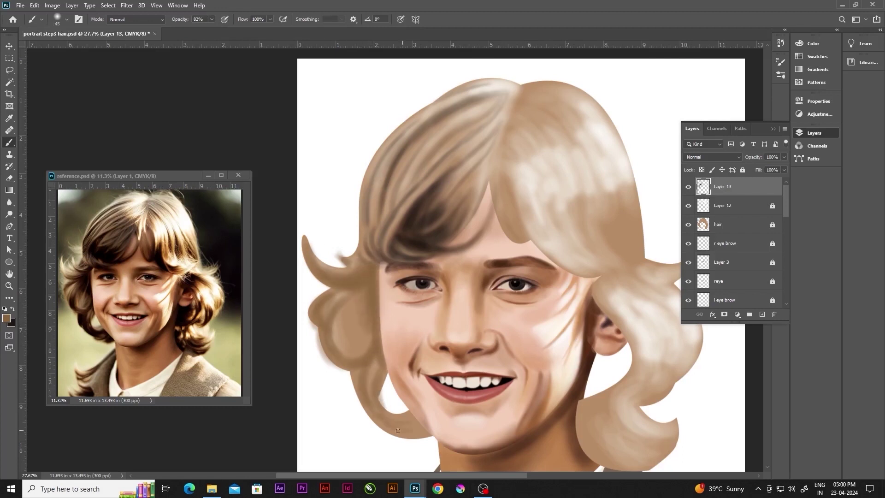
pyautogui.moveTo(398, 430); pyautogui.dragTo(385, 409)
pyautogui.press(']')
pyautogui.press(']')
pyautogui.press(']')
pyautogui.moveTo(340, 343)
pyautogui.mouseDown()
pyautogui.moveTo(335, 329)
pyautogui.moveTo(346, 351)
pyautogui.moveTo(329, 312)
pyautogui.moveTo(334, 345)
pyautogui.mouseUp()
pyautogui.press(']')
pyautogui.press(']')
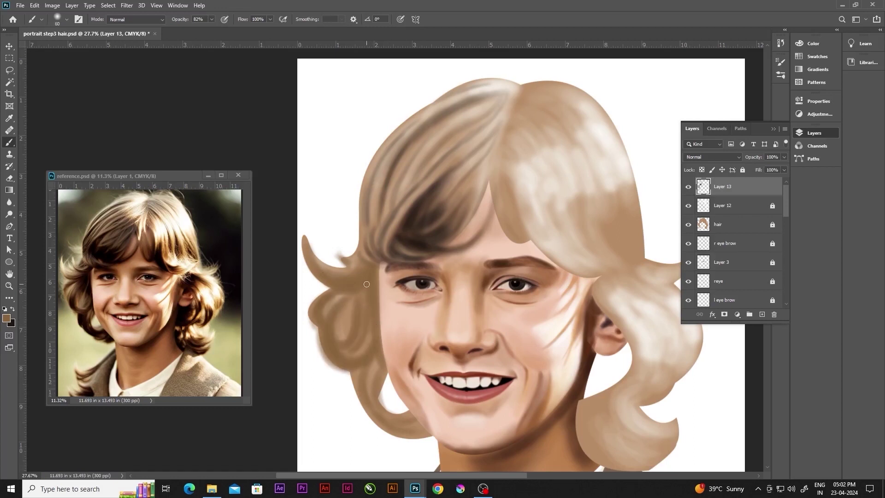
pyautogui.press('[')
pyautogui.moveTo(385, 371)
pyautogui.mouseDown()
pyautogui.moveTo(366, 417)
pyautogui.moveTo(428, 440)
pyautogui.mouseUp()
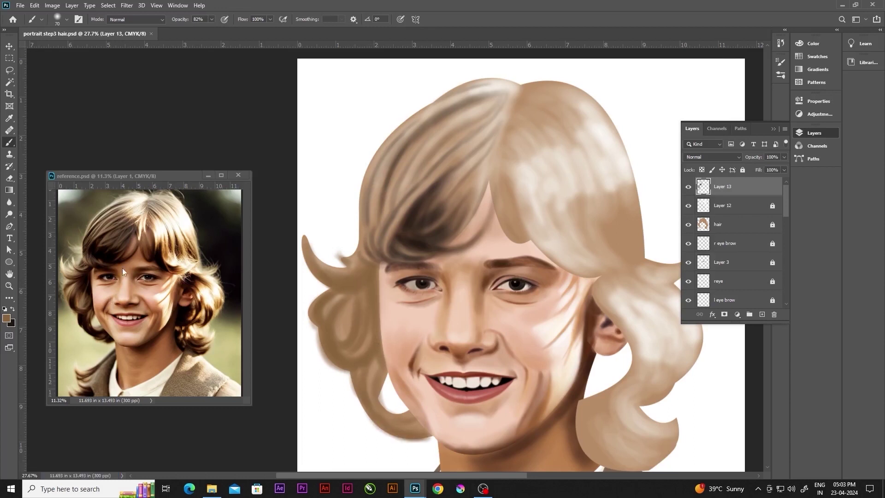
# Darken the left hair and its notch, then undo those strokes
pyautogui.press('[')
pyautogui.moveTo(329, 298)
pyautogui.mouseDown()
pyautogui.moveTo(353, 364)
pyautogui.moveTo(368, 317)
pyautogui.mouseUp()
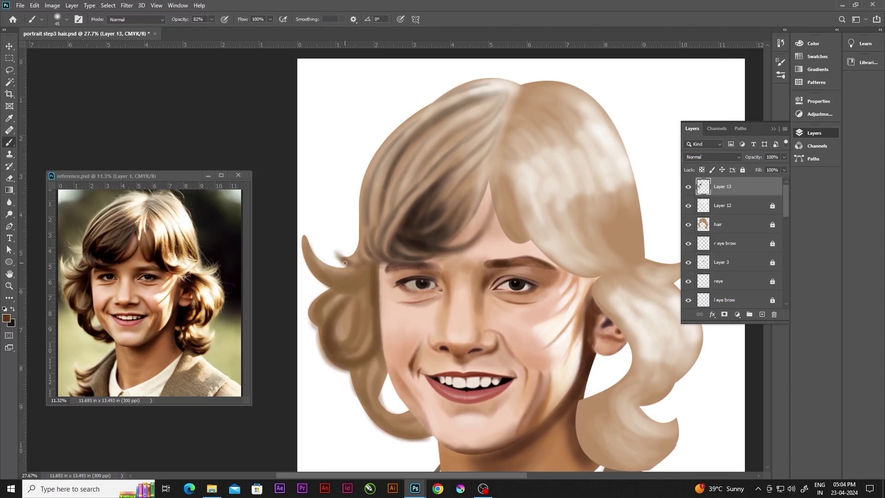
pyautogui.press(']')
pyautogui.press(']')
pyautogui.press(']')
pyautogui.moveTo(345, 262); pyautogui.dragTo(337, 287)
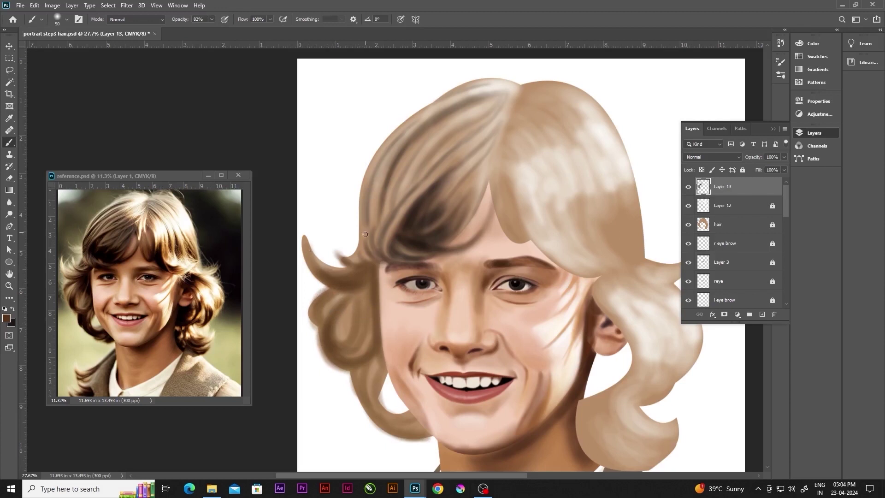
pyautogui.hotkey('ctrl', 'z')
pyautogui.hotkey('ctrl', 'z')
pyautogui.hotkey('ctrl', 'z')
pyautogui.hotkey('ctrl', 'z')
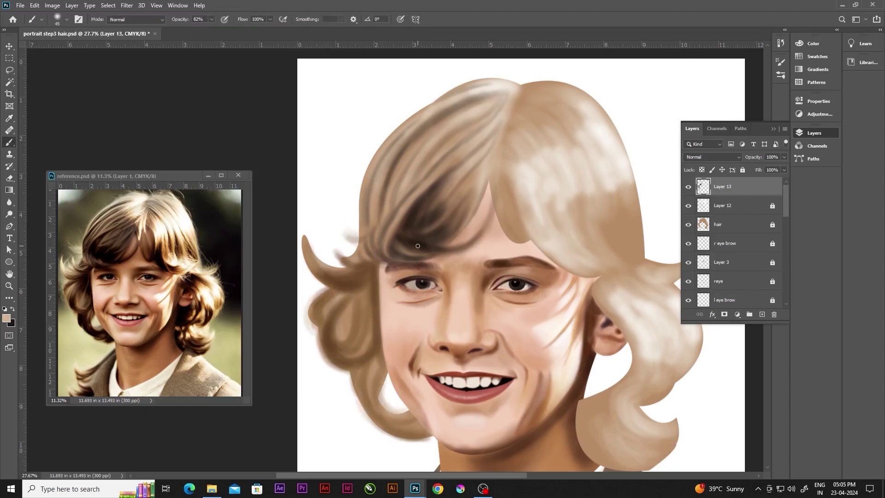
# Repaint brown shading on the left hair along the edge of the face
pyautogui.press(']')
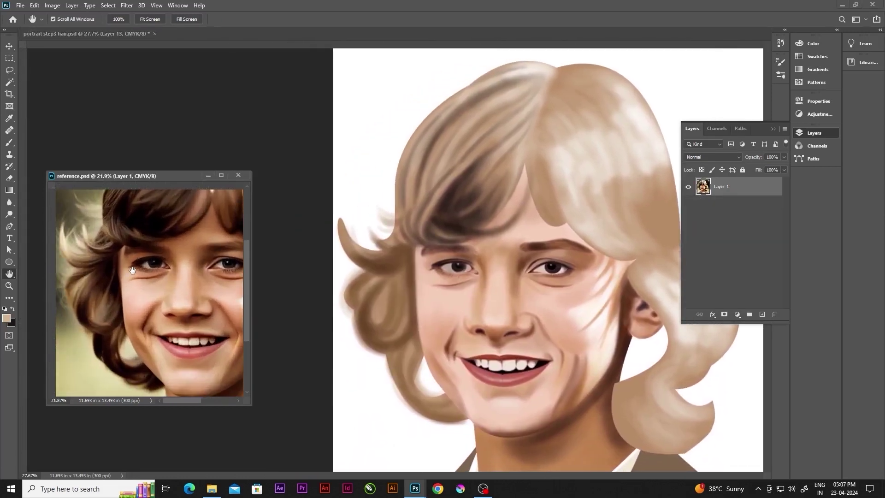
pyautogui.moveTo(389, 287)
pyautogui.mouseDown()
pyautogui.moveTo(350, 255)
pyautogui.moveTo(366, 353)
pyautogui.mouseUp()
pyautogui.press(']')
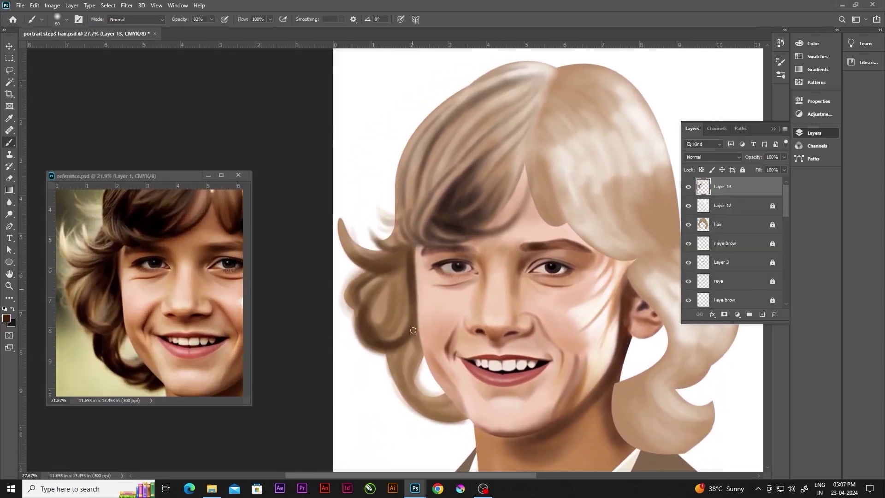
pyautogui.moveTo(410, 251); pyautogui.dragTo(412, 344)
pyautogui.moveTo(406, 277); pyautogui.dragTo(391, 328)
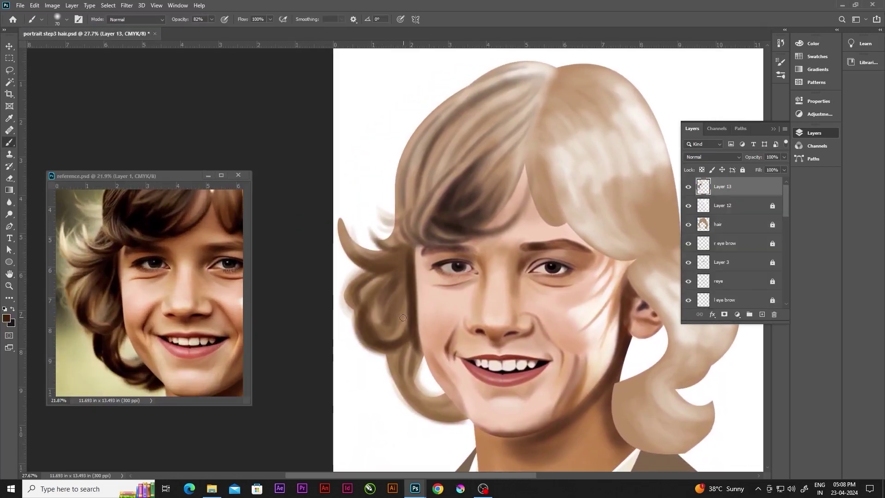
pyautogui.moveTo(406, 260); pyautogui.dragTo(364, 318)
pyautogui.press('i')
pyautogui.press('b')
# Paint dark strokes on the left hair, lower-left curl and curl beside the cheek
pyautogui.moveTo(401, 258); pyautogui.dragTo(366, 341)
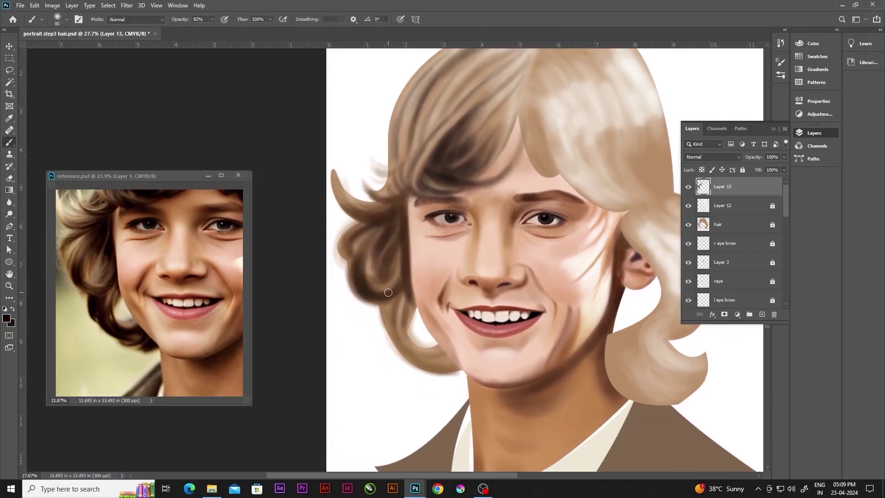
pyautogui.moveTo(401, 284)
pyautogui.mouseDown()
pyautogui.moveTo(384, 308)
pyautogui.moveTo(410, 361)
pyautogui.mouseUp()
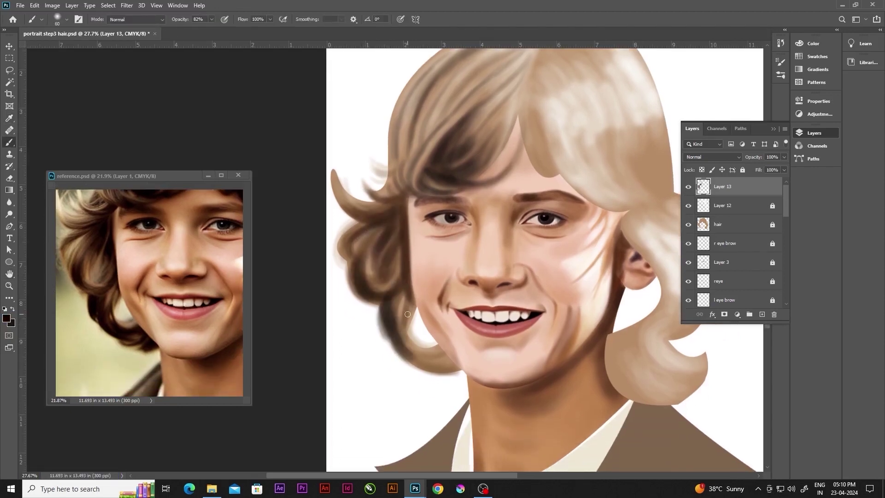
pyautogui.press('[')
pyautogui.press('[')
pyautogui.press('[')
pyautogui.moveTo(401, 314)
pyautogui.mouseDown()
pyautogui.moveTo(442, 376)
pyautogui.moveTo(439, 348)
pyautogui.moveTo(419, 350)
pyautogui.moveTo(405, 371)
pyautogui.moveTo(433, 342)
pyautogui.moveTo(458, 371)
pyautogui.mouseUp()
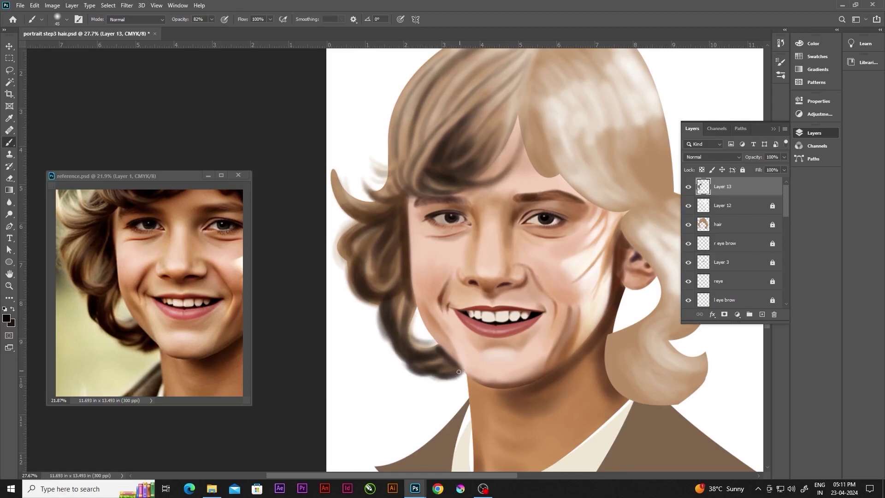
pyautogui.press(']')
pyautogui.moveTo(410, 299); pyautogui.dragTo(397, 298)
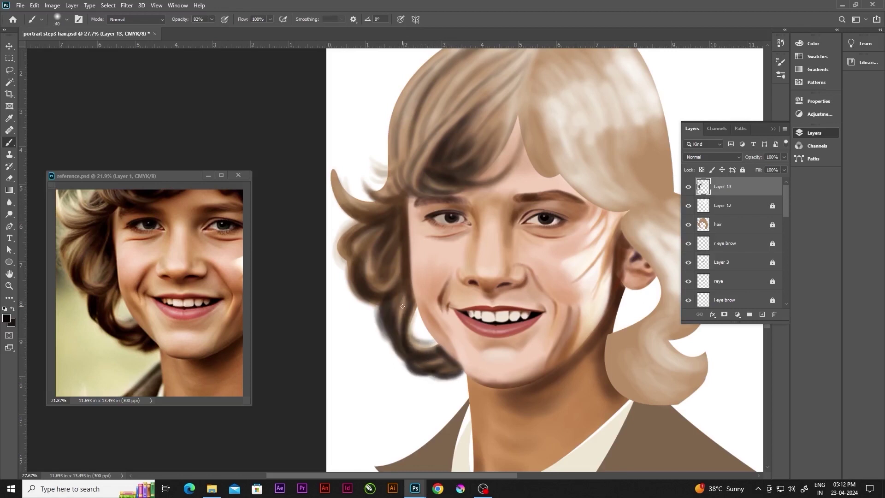
pyautogui.press('[')
pyautogui.moveTo(364, 238)
pyautogui.mouseDown()
pyautogui.moveTo(346, 246)
pyautogui.moveTo(355, 204)
pyautogui.mouseUp()
pyautogui.press(']')
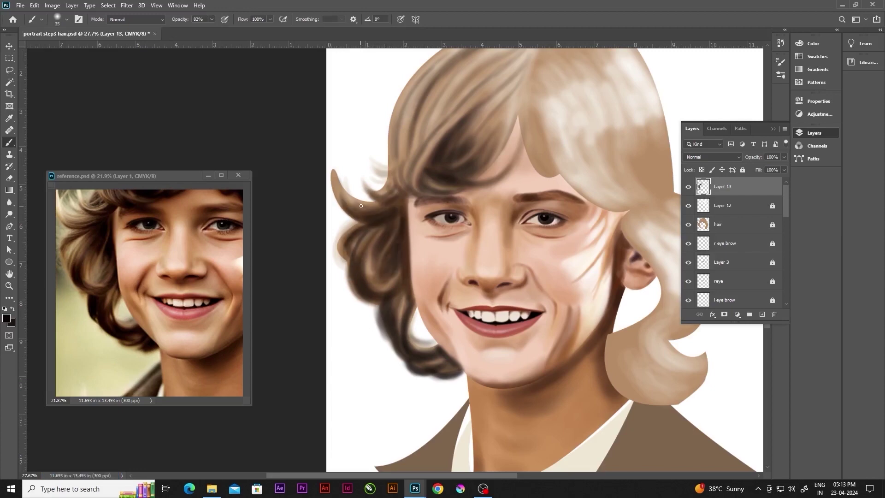
# Reframe the reference photo, add a new shading layer, and sample dark brown from the reference hair
pyautogui.press('h')
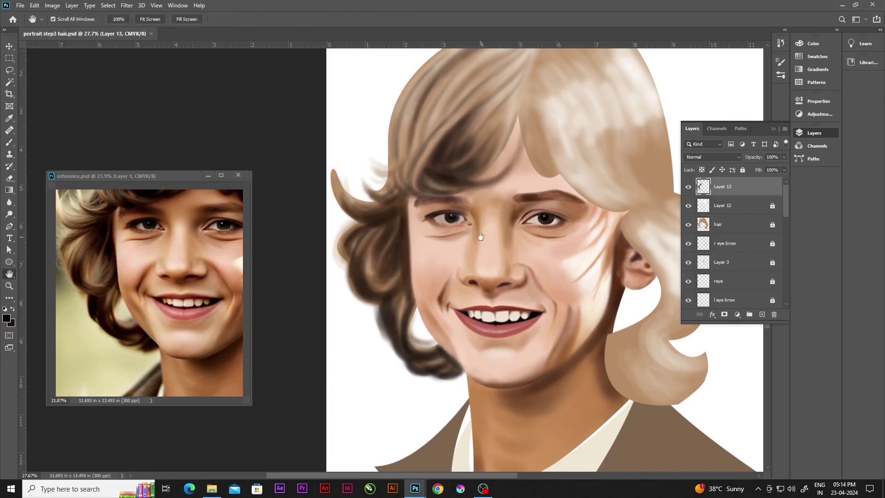
pyautogui.click(127, 239)
pyautogui.scroll(1, 126, 239)
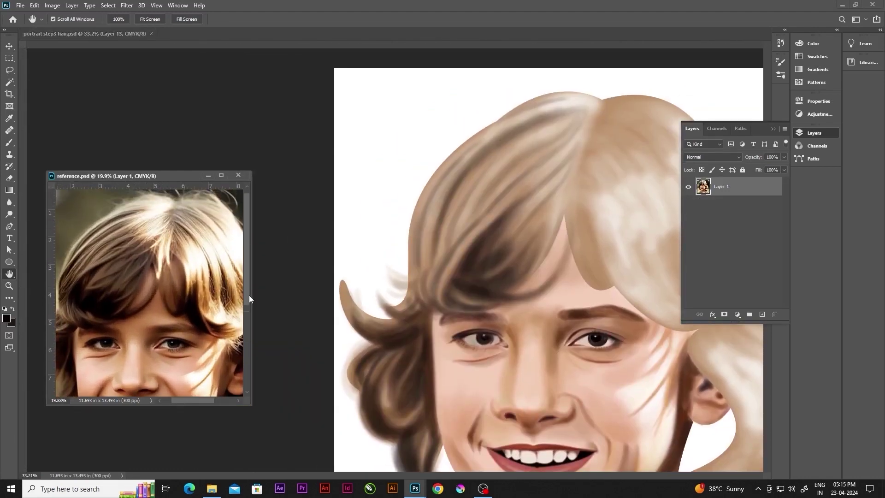
pyautogui.click(540, 174)
pyautogui.hotkey('ctrl', 'shift', 'alt', 'n')
pyautogui.press('b')
pyautogui.keyDown('alt'); pyautogui.click(108, 228); pyautogui.keyUp('alt')
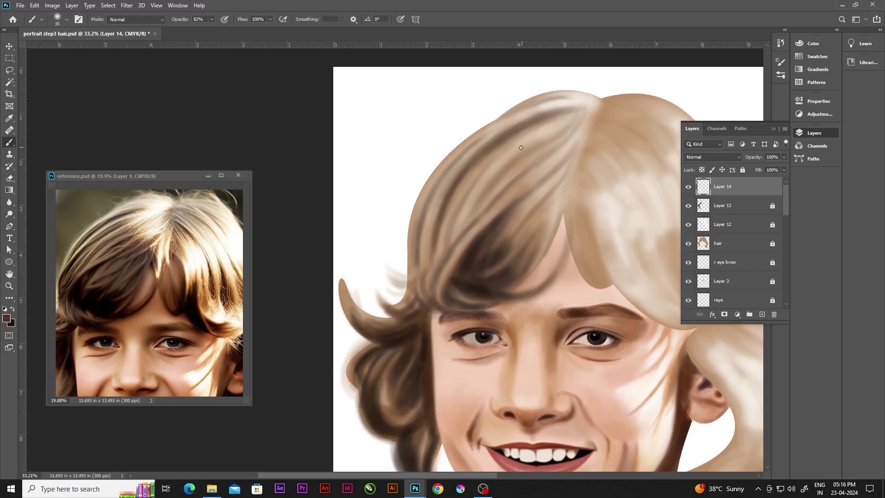
pyautogui.press(']')
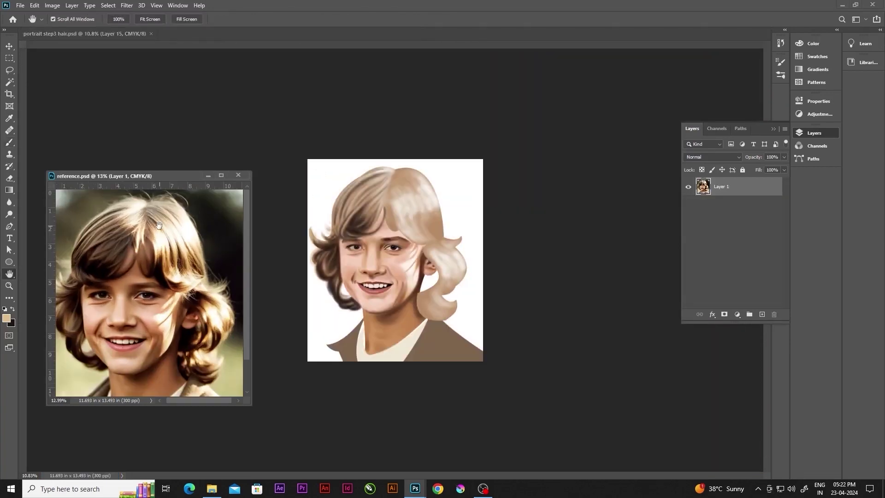
# Shade the upper-right hair darker and sample a darker orange-brown hair colour
pyautogui.press('b')
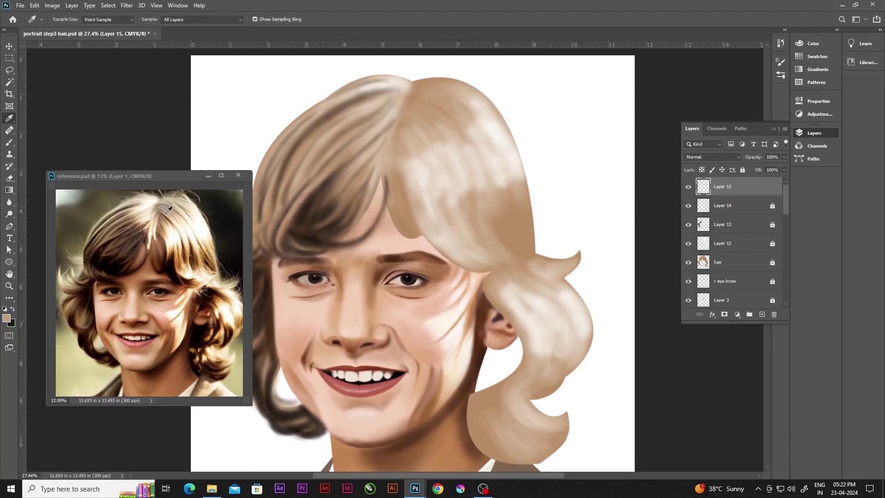
pyautogui.moveTo(484, 92)
pyautogui.mouseDown()
pyautogui.moveTo(442, 115)
pyautogui.moveTo(396, 193)
pyautogui.mouseUp()
pyautogui.moveTo(498, 207); pyautogui.dragTo(488, 102)
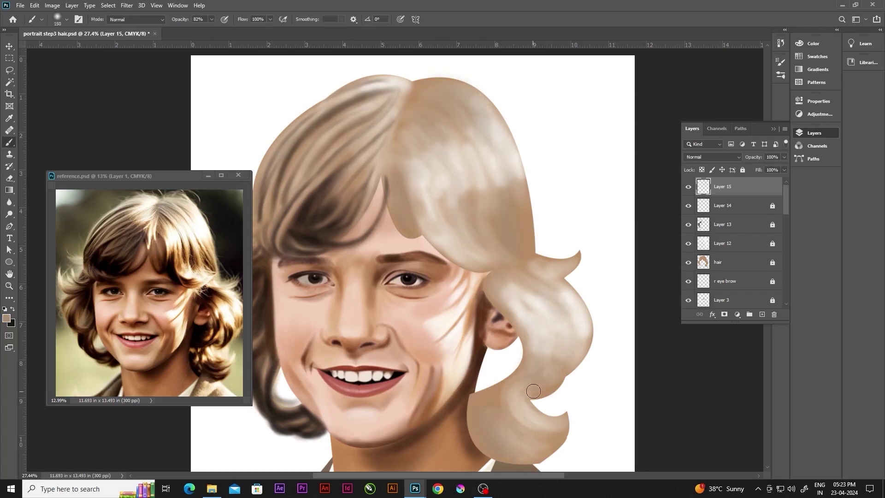
pyautogui.press('[')
pyautogui.press('[')
pyautogui.press('[')
pyautogui.keyDown('alt'); pyautogui.click(400, 247); pyautogui.keyUp('alt')
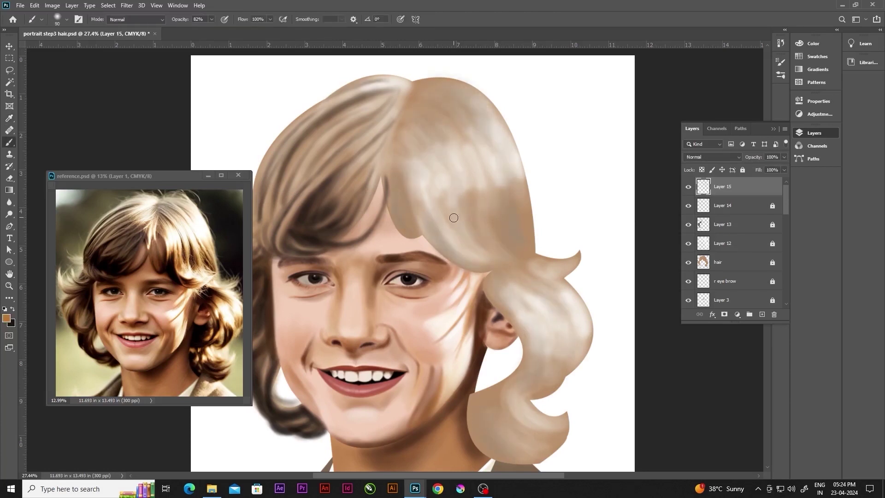
pyautogui.press(']')
# Paint tan strands down the right forelock and along its edge
pyautogui.moveTo(425, 192); pyautogui.dragTo(437, 221)
pyautogui.press(']')
pyautogui.press(']')
pyautogui.moveTo(500, 264); pyautogui.dragTo(459, 243)
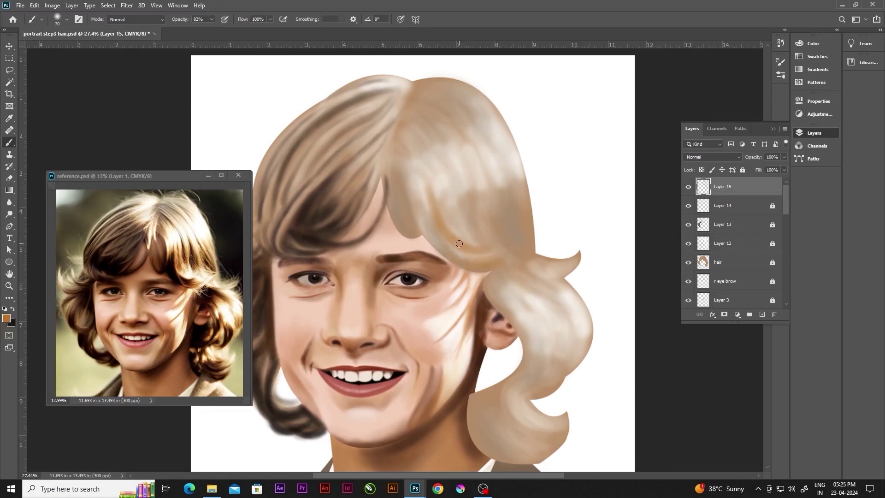
pyautogui.moveTo(396, 196); pyautogui.dragTo(433, 211)
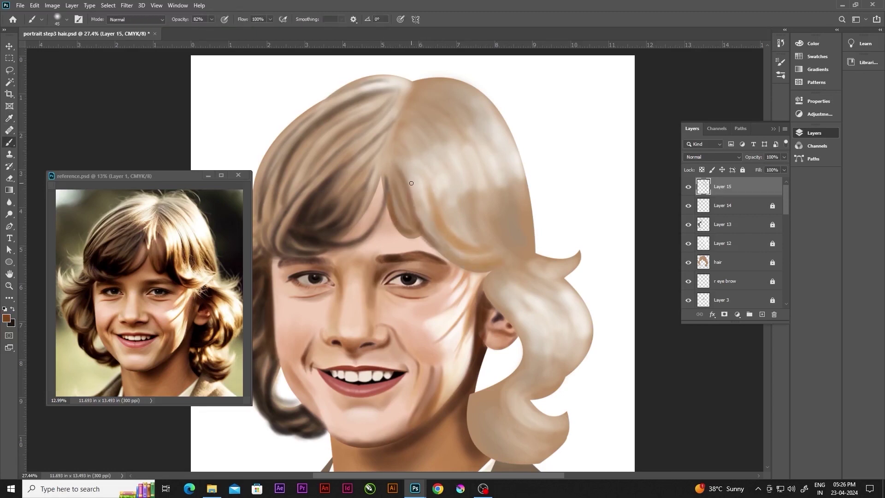
pyautogui.moveTo(414, 173)
pyautogui.mouseDown()
pyautogui.moveTo(442, 251)
pyautogui.moveTo(484, 243)
pyautogui.mouseUp()
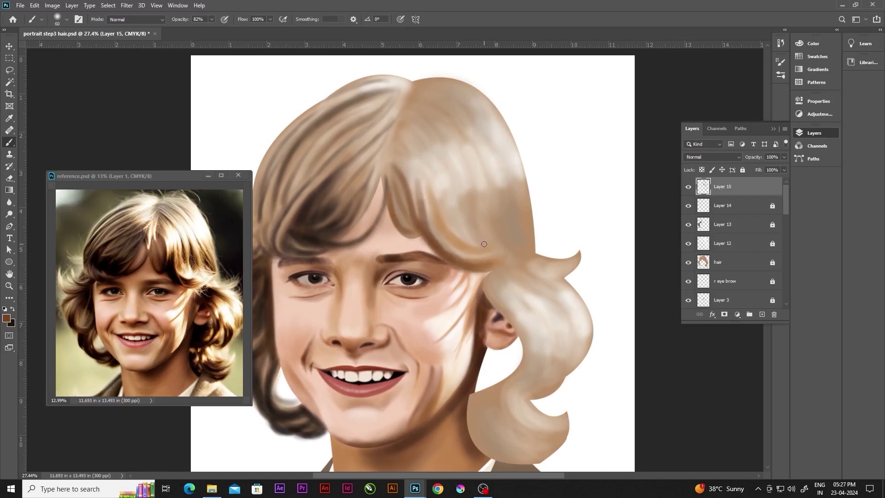
pyautogui.press('[')
pyautogui.moveTo(437, 204); pyautogui.dragTo(474, 258)
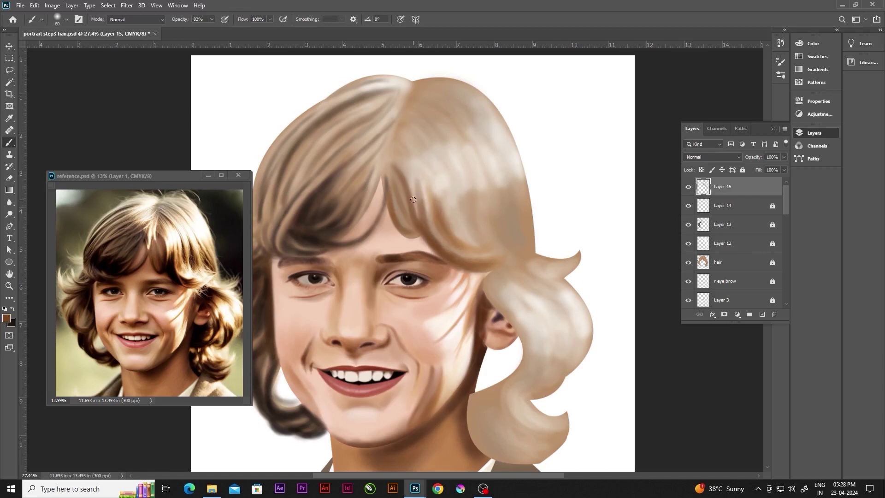
pyautogui.moveTo(412, 198); pyautogui.dragTo(456, 266)
pyautogui.moveTo(446, 177)
pyautogui.mouseDown()
pyautogui.moveTo(458, 221)
pyautogui.moveTo(477, 228)
pyautogui.mouseUp()
pyautogui.moveTo(467, 189); pyautogui.dragTo(481, 224)
# Move the Animate CC exam paper file on the desktop, then darken the right hair near the ear
pyautogui.press('super+d')
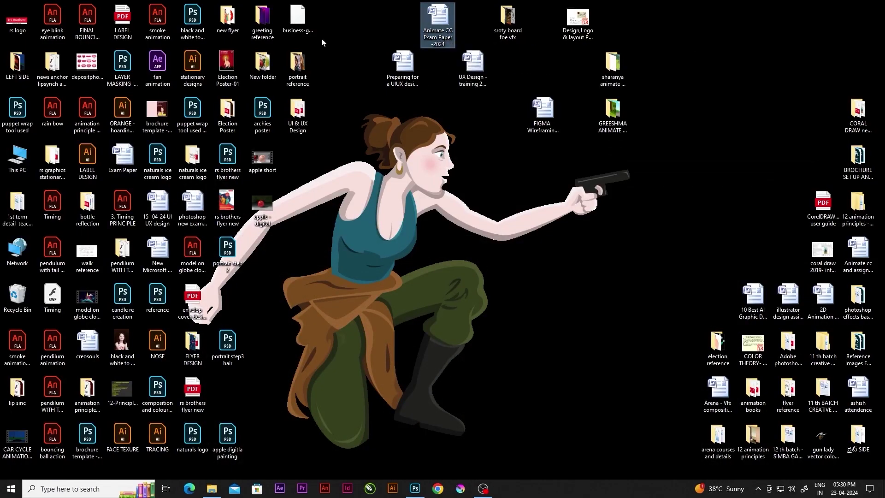
pyautogui.moveTo(440, 21); pyautogui.dragTo(510, 249)
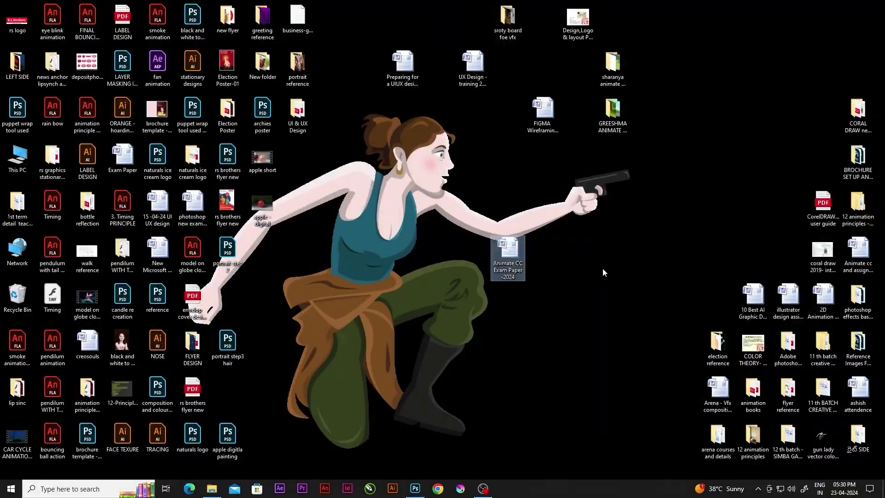
pyautogui.press('super+d')
pyautogui.moveTo(511, 161); pyautogui.dragTo(543, 242)
pyautogui.moveTo(530, 196)
pyautogui.mouseDown()
pyautogui.moveTo(582, 277)
pyautogui.moveTo(515, 277)
pyautogui.moveTo(529, 288)
pyautogui.mouseUp()
# With a smaller brush, paint fine strands on the lower right hair curl
pyautogui.press('[')
pyautogui.press('[')
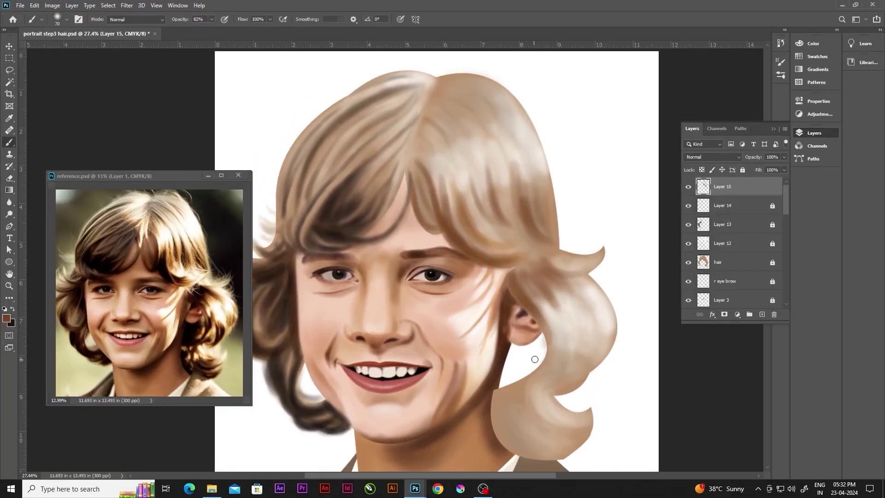
pyautogui.press('[')
pyautogui.press('[')
pyautogui.press('[')
pyautogui.moveTo(535, 359)
pyautogui.mouseDown()
pyautogui.moveTo(500, 414)
pyautogui.moveTo(562, 456)
pyautogui.mouseUp()
pyautogui.moveTo(526, 392); pyautogui.dragTo(595, 447)
pyautogui.moveTo(576, 350); pyautogui.dragTo(541, 375)
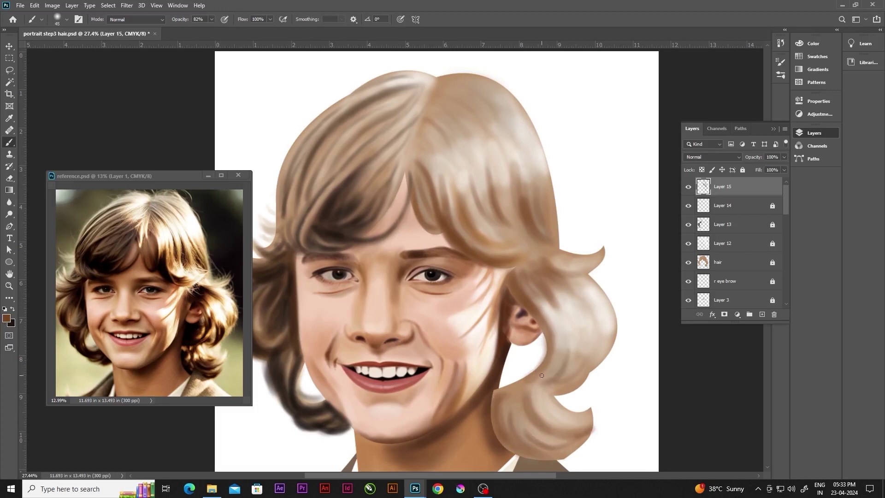
# Brighten the curl near the ear and the lower right curl with light beige
pyautogui.press(']')
pyautogui.press(']')
pyautogui.press(']')
pyautogui.keyDown('alt'); pyautogui.click(448, 296); pyautogui.keyUp('alt')
pyautogui.moveTo(532, 274); pyautogui.dragTo(572, 302)
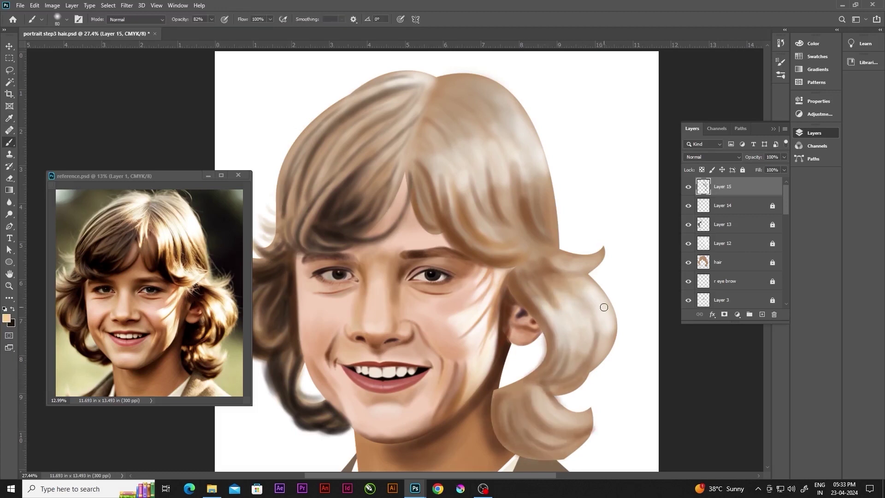
pyautogui.moveTo(594, 332); pyautogui.dragTo(525, 419)
# Lighten the fringe strands above the eye and highlight the bottom curl's tip
pyautogui.press('[')
pyautogui.press('[')
pyautogui.moveTo(539, 186); pyautogui.dragTo(511, 237)
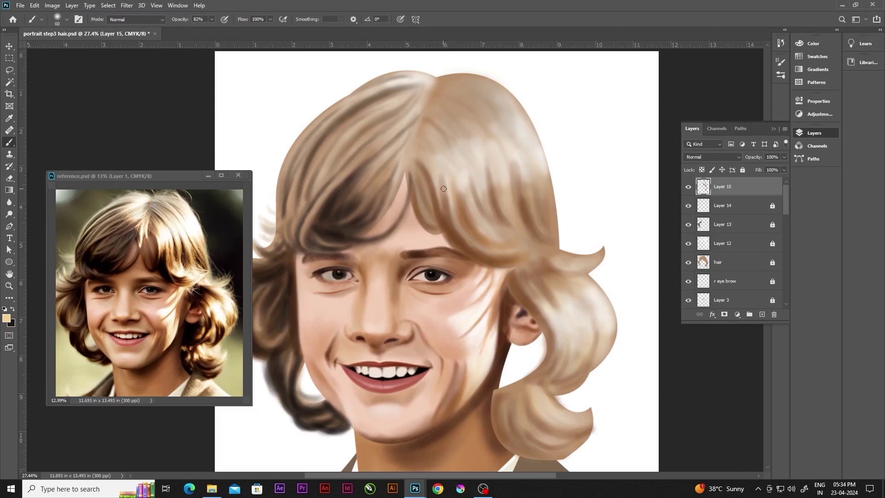
pyautogui.moveTo(458, 217); pyautogui.dragTo(503, 262)
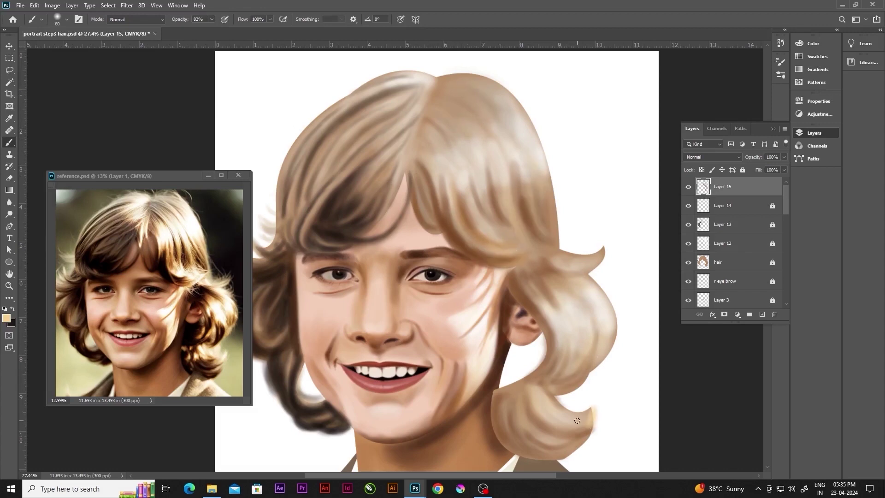
pyautogui.moveTo(577, 420); pyautogui.dragTo(588, 414)
pyautogui.press(']')
pyautogui.press(']')
pyautogui.moveTo(482, 199); pyautogui.dragTo(461, 249)
pyautogui.moveTo(549, 192); pyautogui.dragTo(525, 230)
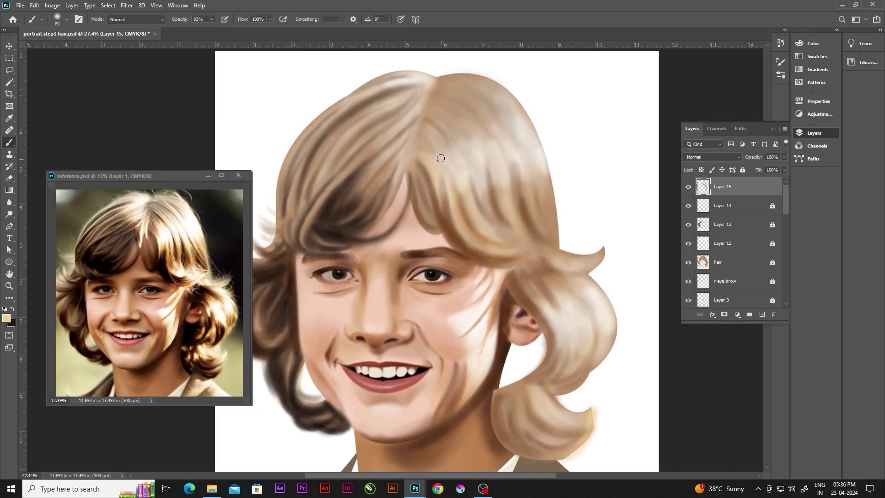
# On a new layer, paint darker strands across the fringe and down the forehead
pyautogui.hotkey('ctrl', 'shift', 'alt', 'n')
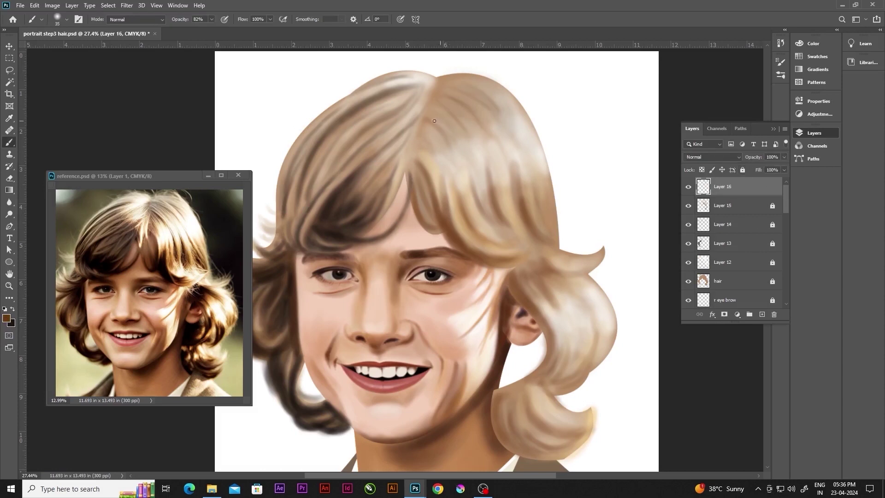
pyautogui.moveTo(434, 120); pyautogui.dragTo(440, 178)
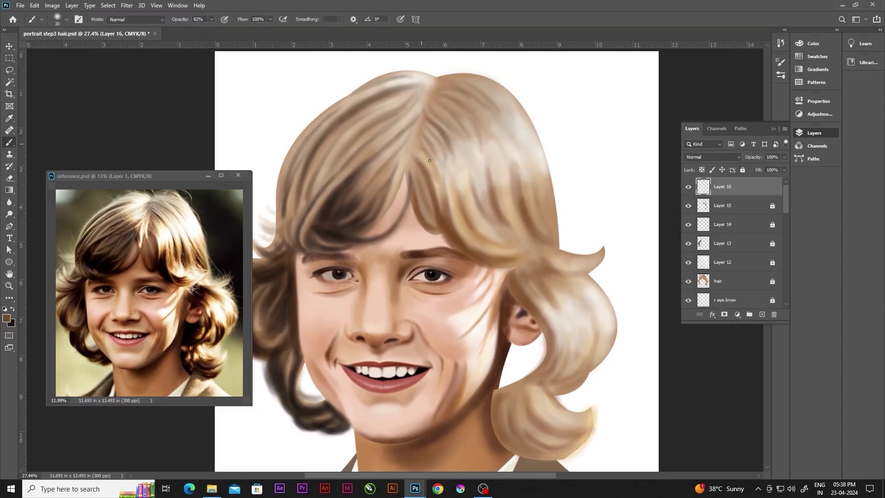
pyautogui.press(']')
pyautogui.press(']')
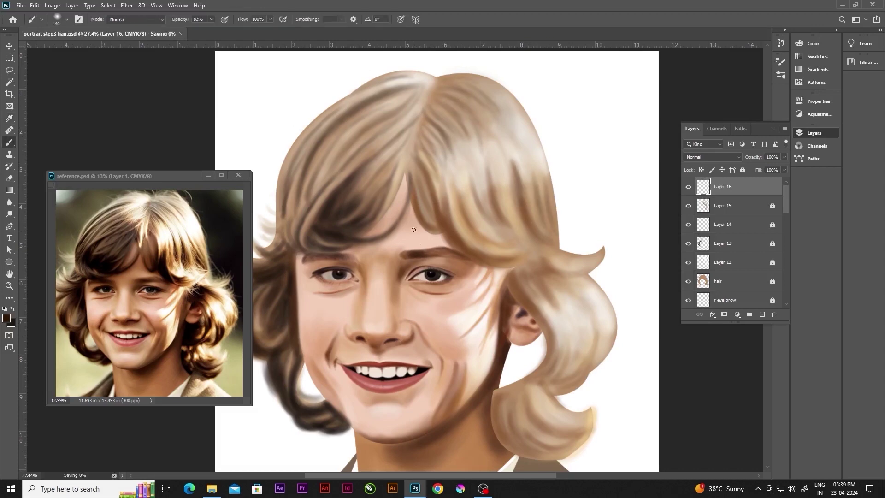
pyautogui.moveTo(544, 203); pyautogui.dragTo(546, 240)
pyautogui.moveTo(516, 175); pyautogui.dragTo(493, 230)
pyautogui.moveTo(475, 184); pyautogui.dragTo(438, 244)
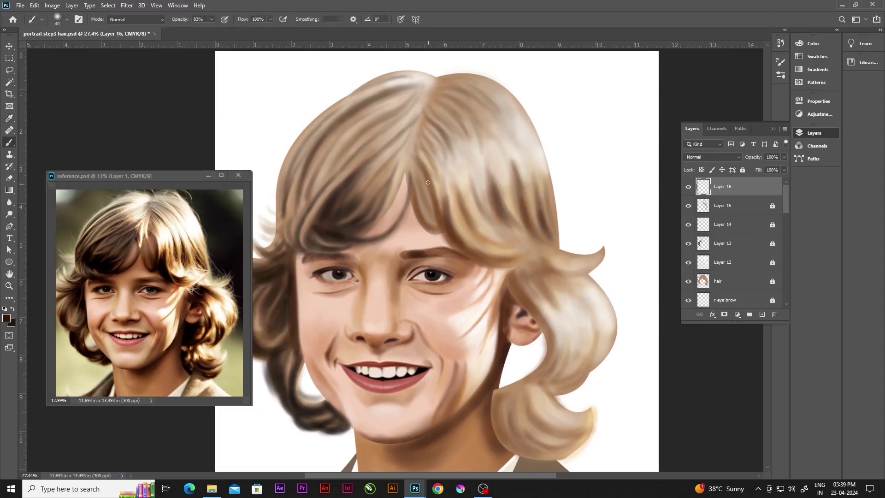
pyautogui.moveTo(454, 205); pyautogui.dragTo(436, 246)
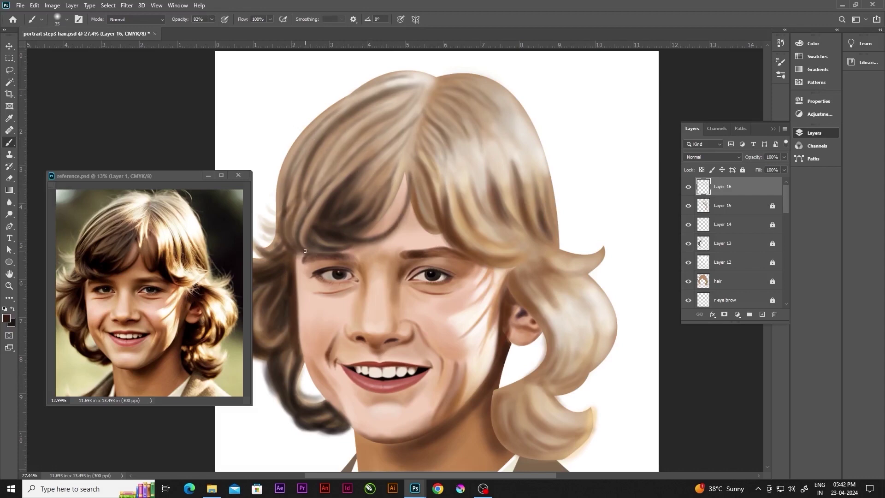
pyautogui.moveTo(437, 218); pyautogui.dragTo(456, 236)
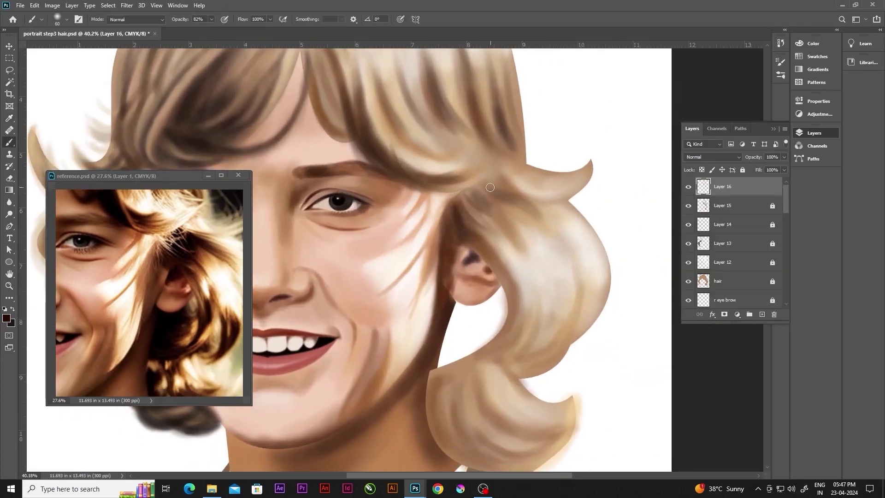
# Paint dark brown and tan strands around the right hair curl by the ear
pyautogui.moveTo(490, 187); pyautogui.dragTo(466, 200)
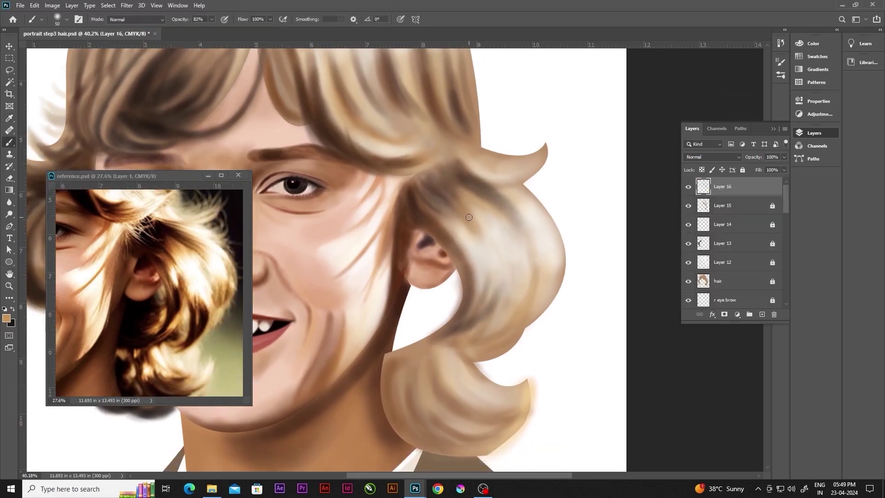
pyautogui.moveTo(469, 217); pyautogui.dragTo(543, 237)
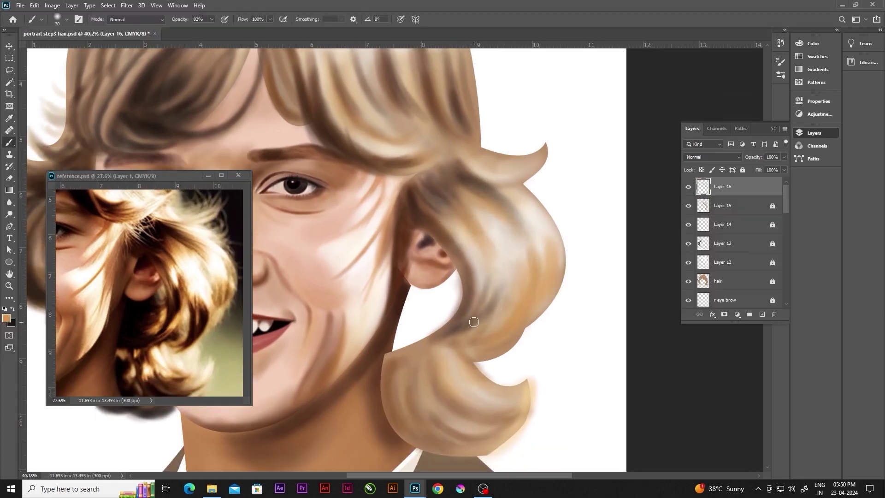
pyautogui.moveTo(445, 214)
pyautogui.mouseDown()
pyautogui.moveTo(482, 239)
pyautogui.moveTo(522, 333)
pyautogui.mouseUp()
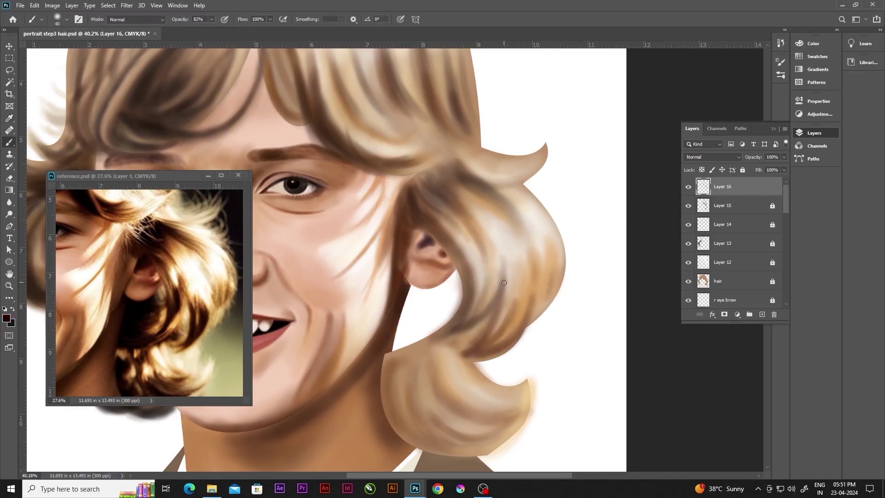
pyautogui.moveTo(503, 283); pyautogui.dragTo(506, 341)
pyautogui.moveTo(460, 299); pyautogui.dragTo(525, 355)
pyautogui.moveTo(421, 299); pyautogui.dragTo(421, 229)
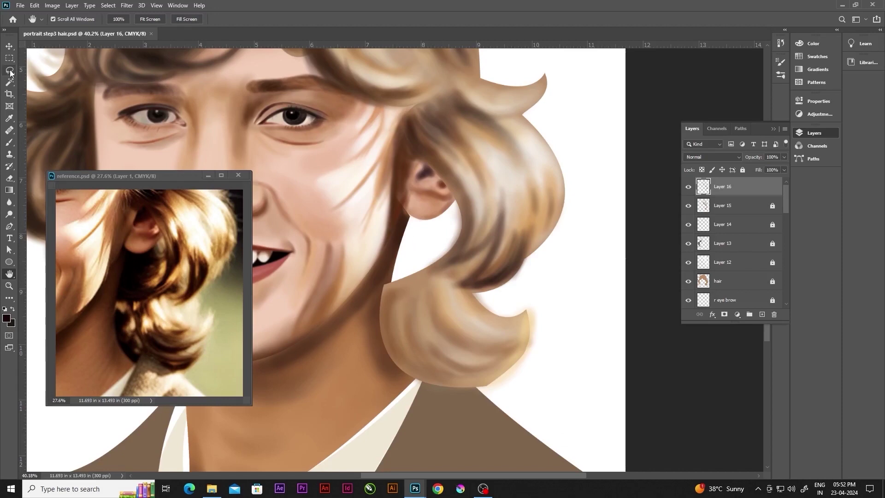
# Outline the area behind the ear with a Pen shape, then discard the shape layer
pyautogui.click(737, 280)
pyautogui.moveTo(687, 186); pyautogui.dragTo(687, 225)
pyautogui.press('p')
pyautogui.click(390, 281)
pyautogui.moveTo(425, 374); pyautogui.dragTo(475, 387)
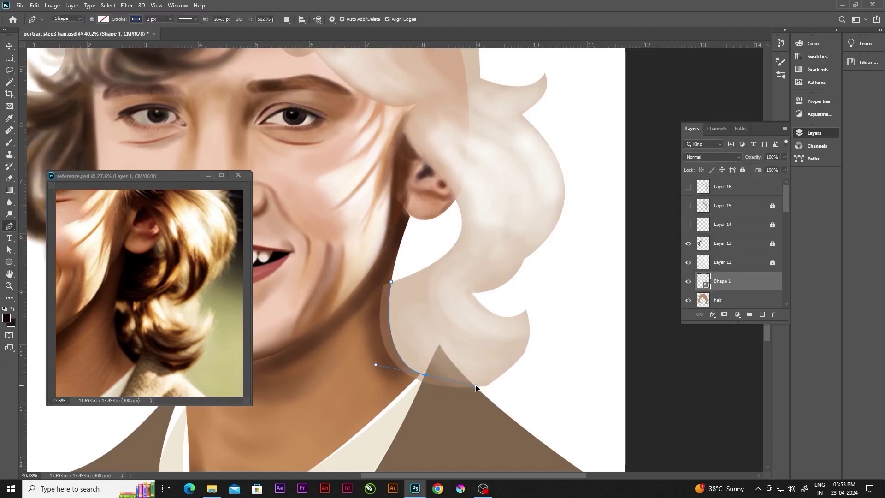
pyautogui.rightClick(387, 295)
pyautogui.click(435, 138)
# Restore Layer 14's visibility, undo the deletion, and select the new Layer 17 with the Eraser
pyautogui.press('h')
pyautogui.moveTo(688, 186); pyautogui.dragTo(688, 217)
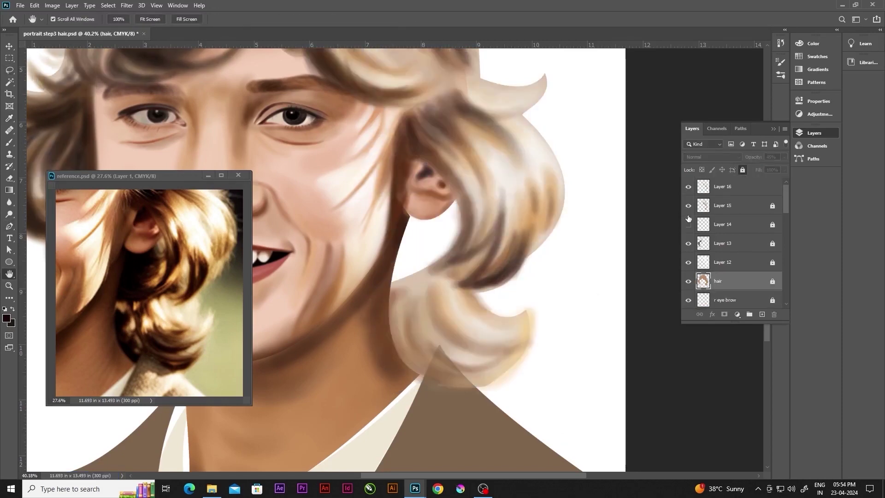
pyautogui.click(688, 224)
pyautogui.hotkey('ctrl', 'z')
pyautogui.press('p')
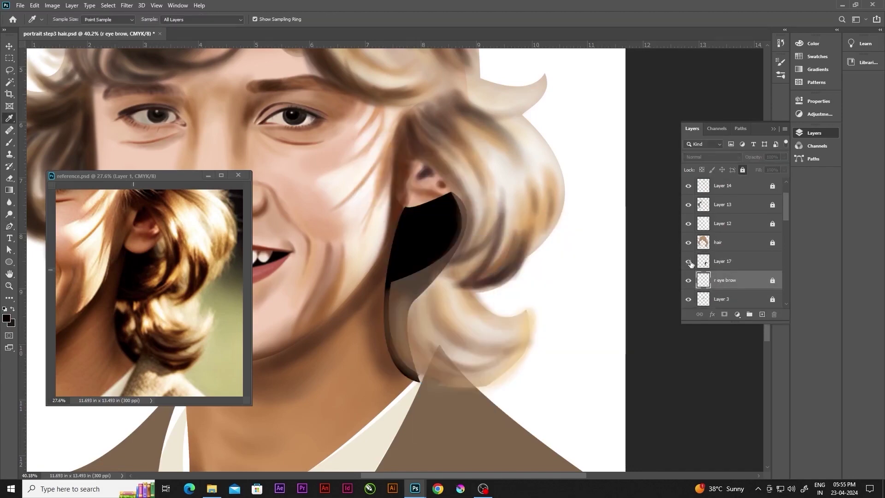
pyautogui.click(719, 261)
pyautogui.scroll(1, 482, 214)
pyautogui.press('e')
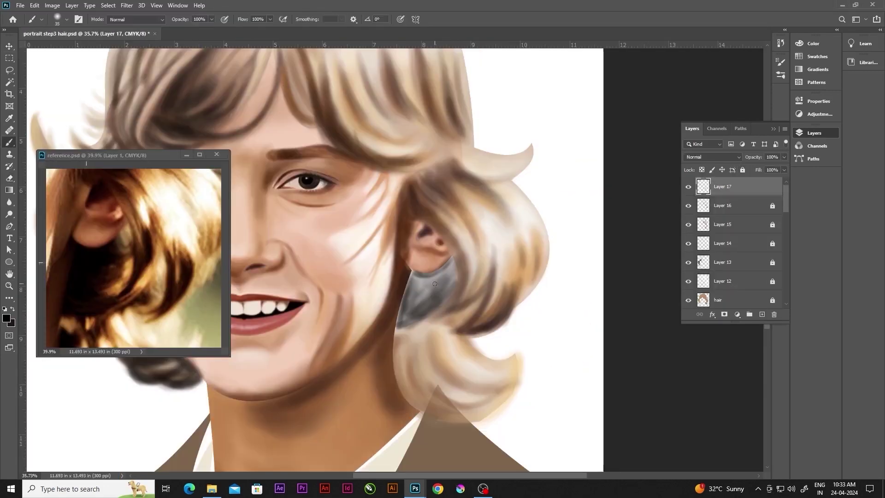
# Darken the grey area behind the ear and paint dark brown strokes below it
pyautogui.press(']')
pyautogui.press(']')
pyautogui.press(']')
pyautogui.moveTo(435, 283)
pyautogui.mouseDown()
pyautogui.moveTo(454, 261)
pyautogui.moveTo(456, 269)
pyautogui.moveTo(441, 285)
pyautogui.moveTo(451, 282)
pyautogui.moveTo(433, 211)
pyautogui.mouseUp()
pyautogui.press(']')
pyautogui.press(']')
pyautogui.press(']')
pyautogui.press(']')
pyautogui.press(']')
pyautogui.press(']')
pyautogui.keyDown('alt'); pyautogui.click(110, 266); pyautogui.keyUp('alt')
pyautogui.press(']')
pyautogui.press(']')
pyautogui.press(']')
pyautogui.press(']')
pyautogui.moveTo(417, 285)
pyautogui.mouseDown()
pyautogui.moveTo(433, 340)
pyautogui.moveTo(450, 274)
pyautogui.moveTo(417, 300)
pyautogui.moveTo(427, 292)
pyautogui.moveTo(420, 341)
pyautogui.moveTo(443, 322)
pyautogui.moveTo(530, 323)
pyautogui.mouseUp()
# Paint black streaks across the curl below the ear
pyautogui.press('x')
pyautogui.press('[')
pyautogui.press('[')
pyautogui.press('[')
pyautogui.moveTo(445, 308); pyautogui.dragTo(532, 364)
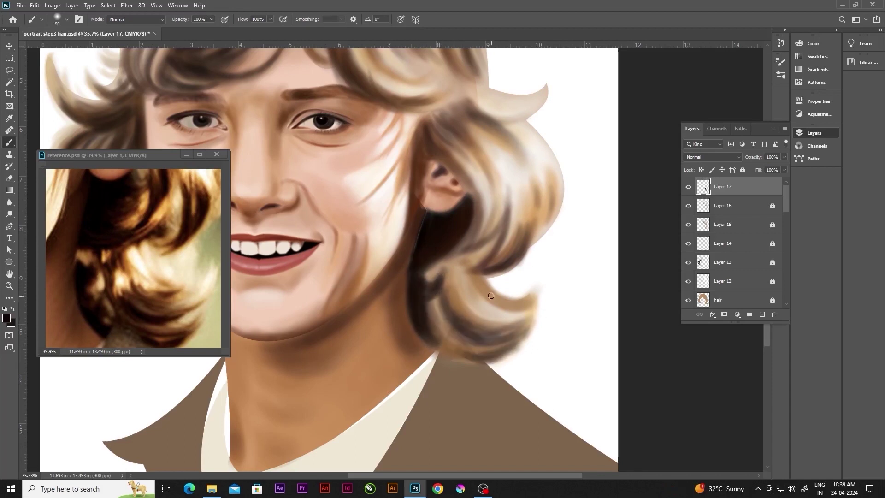
pyautogui.moveTo(474, 281); pyautogui.dragTo(461, 274)
pyautogui.press('[')
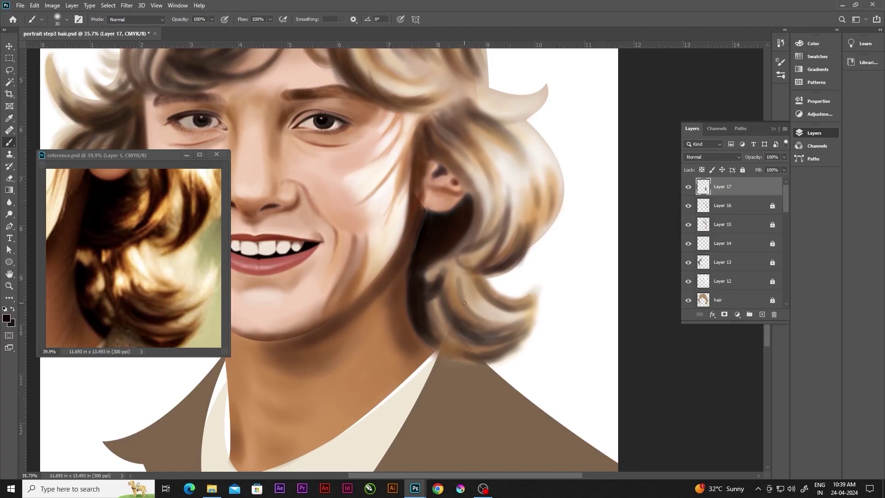
# Paint light cream strands on the curl below the ear
pyautogui.keyDown('alt'); pyautogui.click(438, 281); pyautogui.keyUp('alt')
pyautogui.press(']')
pyautogui.moveTo(456, 285); pyautogui.dragTo(437, 332)
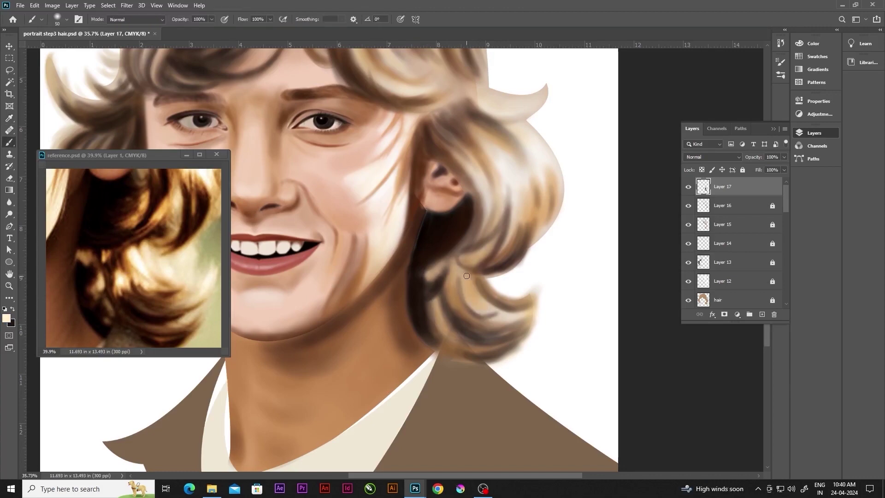
pyautogui.moveTo(480, 267); pyautogui.dragTo(437, 323)
# Bring the crown of the head into view and add a new Layer 18
pyautogui.moveTo(445, 257); pyautogui.dragTo(394, 373)
pyautogui.press(']')
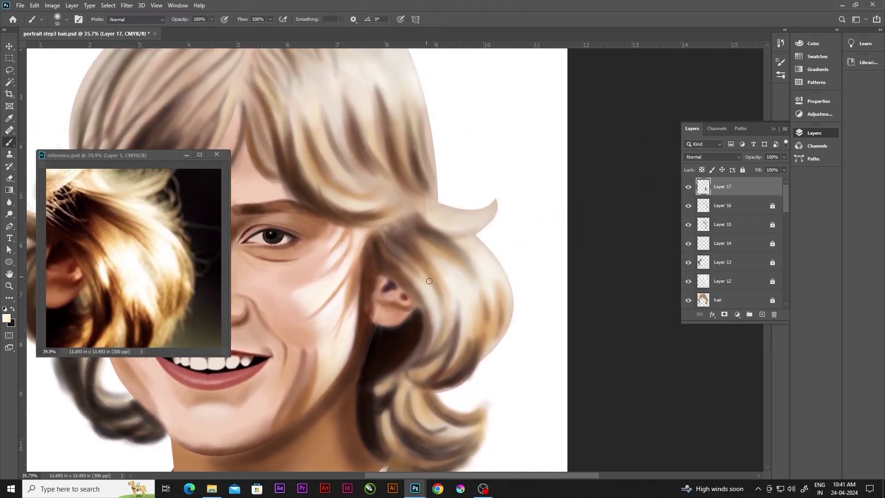
pyautogui.moveTo(450, 310); pyautogui.dragTo(530, 410)
pyautogui.moveTo(411, 249); pyautogui.dragTo(418, 330)
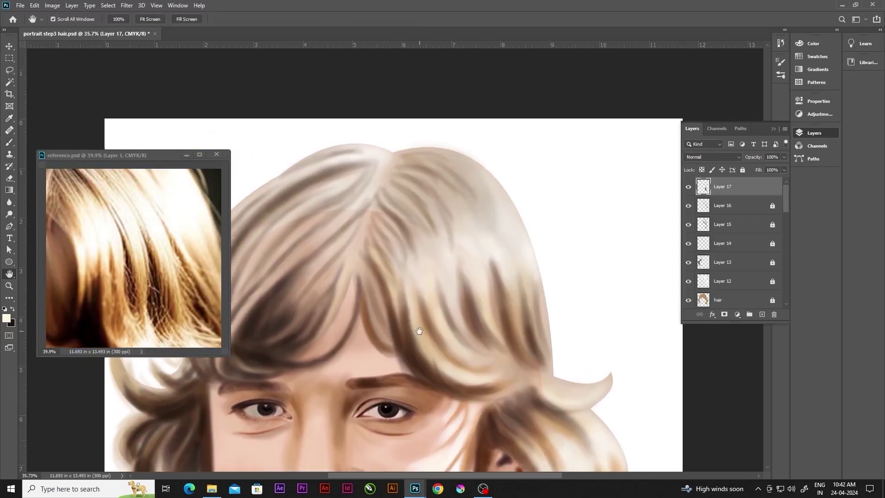
pyautogui.click(762, 313)
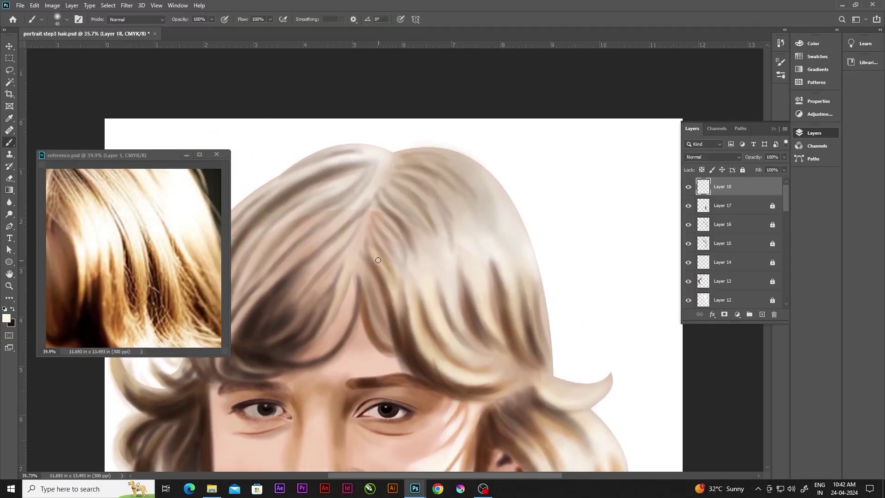
pyautogui.moveTo(378, 260)
pyautogui.mouseDown()
pyautogui.moveTo(393, 319)
pyautogui.moveTo(404, 241)
pyautogui.mouseUp()
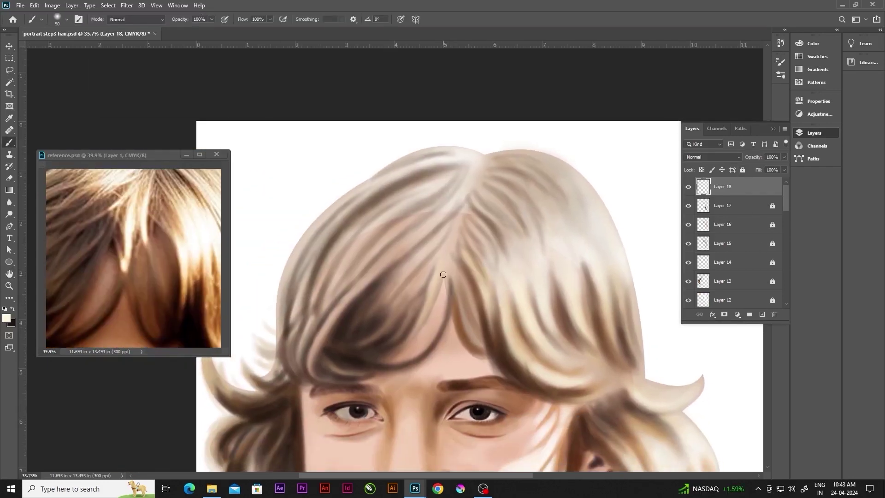
# Brighten the hair around the parting with light strokes and save the portrait
pyautogui.moveTo(381, 177); pyautogui.dragTo(475, 240)
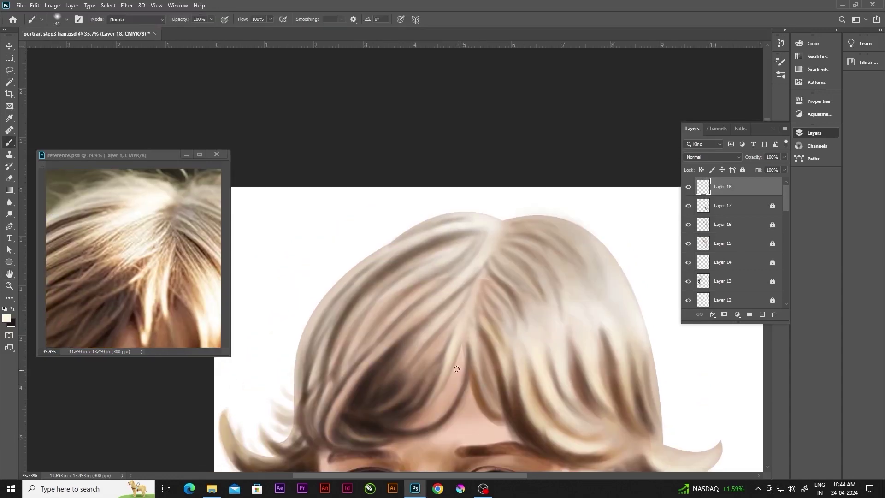
pyautogui.moveTo(492, 333); pyautogui.dragTo(463, 304)
pyautogui.moveTo(572, 228)
pyautogui.mouseDown()
pyautogui.moveTo(455, 253)
pyautogui.moveTo(464, 241)
pyautogui.mouseUp()
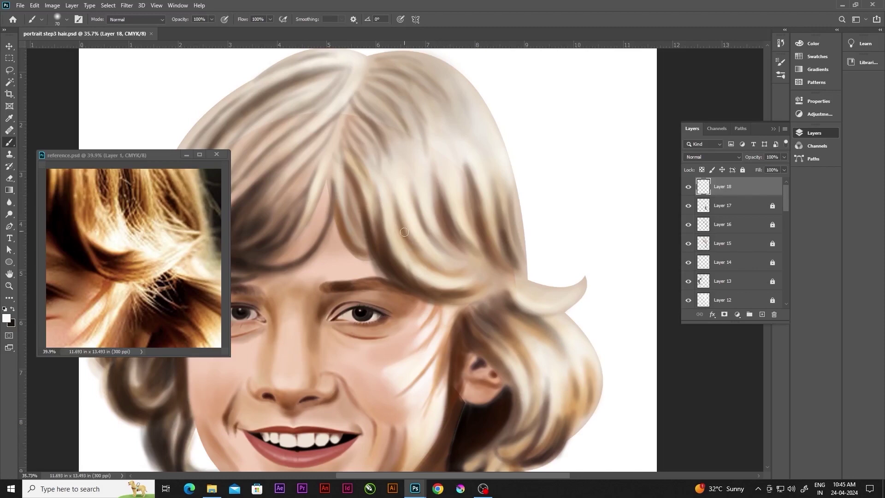
pyautogui.moveTo(404, 232); pyautogui.dragTo(461, 272)
pyautogui.moveTo(442, 230)
pyautogui.mouseDown()
pyautogui.moveTo(533, 276)
pyautogui.moveTo(434, 223)
pyautogui.mouseUp()
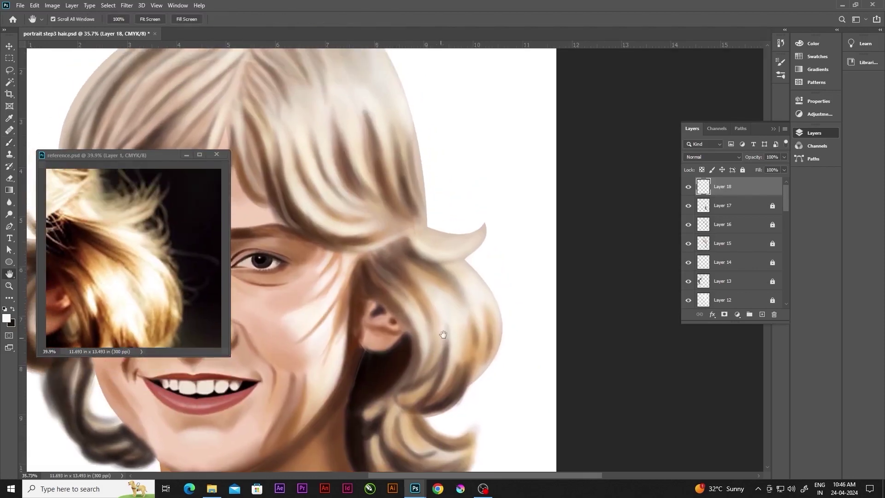
pyautogui.press('b')
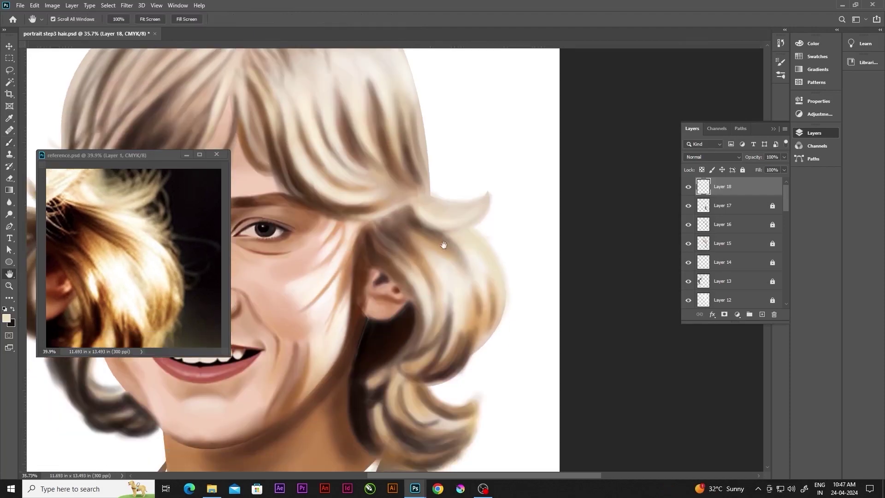
pyautogui.hotkey('ctrl', 's')
# Brighten the strands running down from the crown, then fit the whole image on screen
pyautogui.moveTo(444, 409)
pyautogui.mouseDown()
pyautogui.moveTo(438, 340)
pyautogui.moveTo(321, 157)
pyautogui.mouseUp()
pyautogui.press('b')
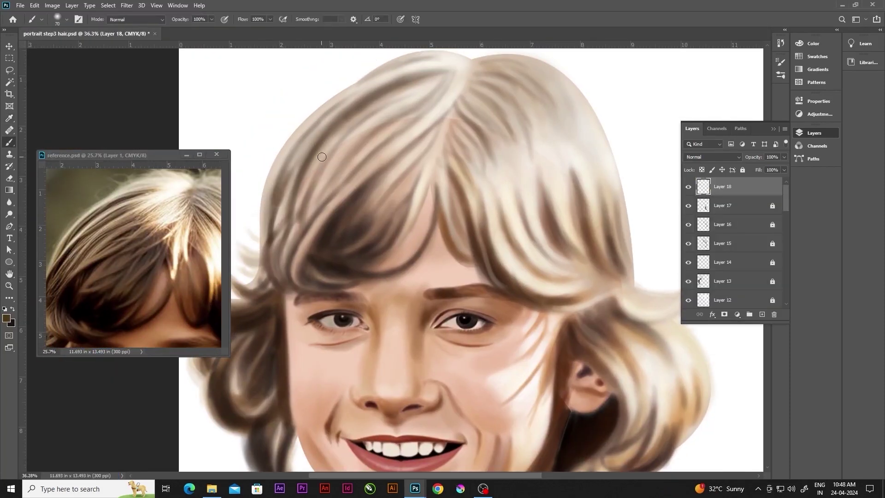
pyautogui.press('[')
pyautogui.press('[')
pyautogui.press('[')
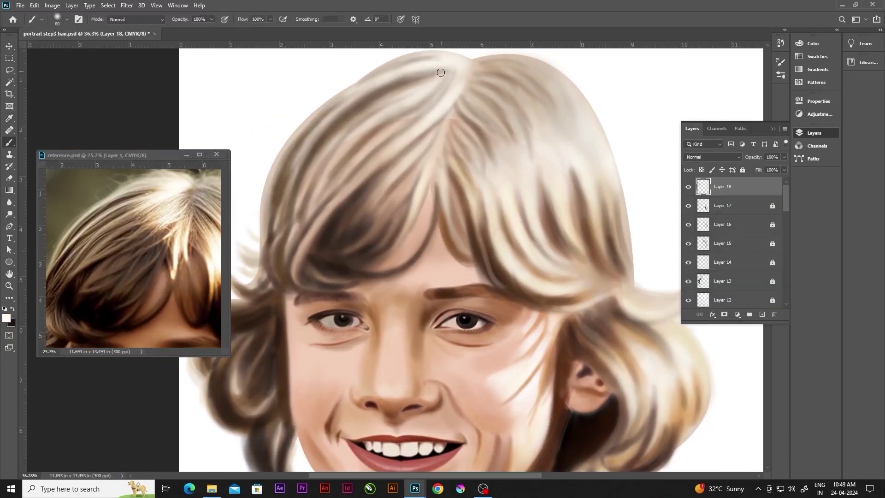
pyautogui.moveTo(440, 72); pyautogui.dragTo(385, 138)
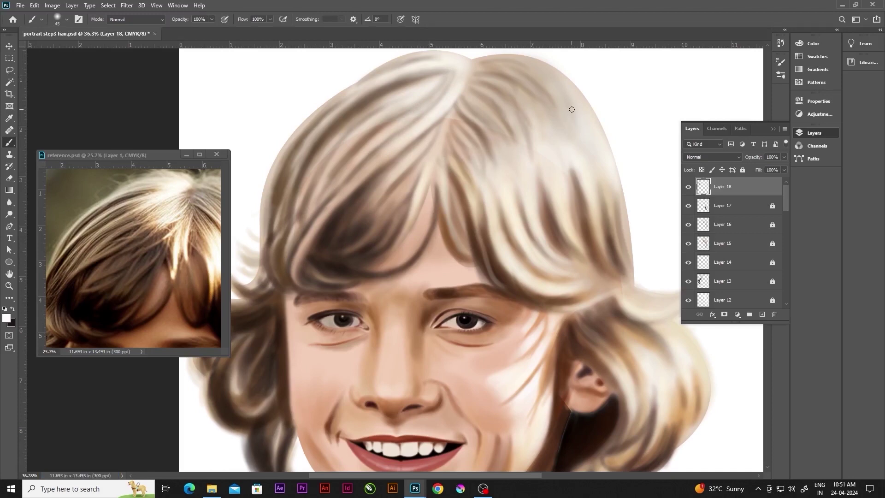
pyautogui.moveTo(571, 109); pyautogui.dragTo(486, 189)
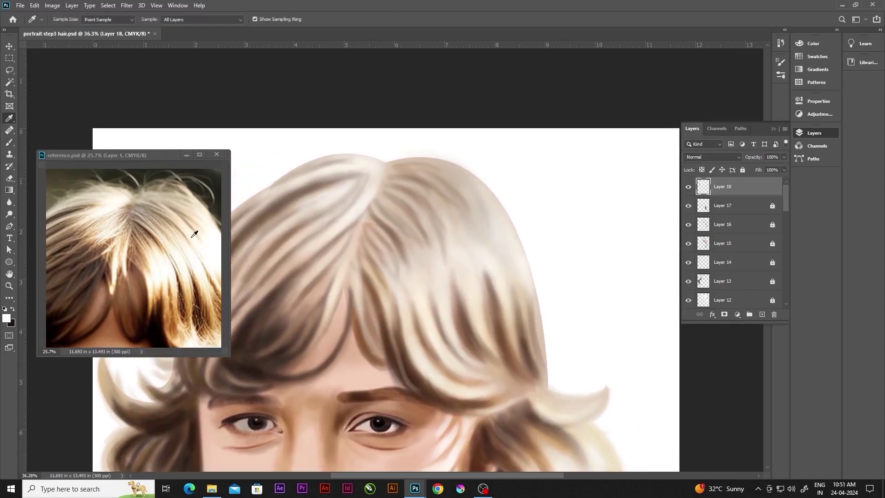
pyautogui.press('[')
pyautogui.press('[')
pyautogui.press('[')
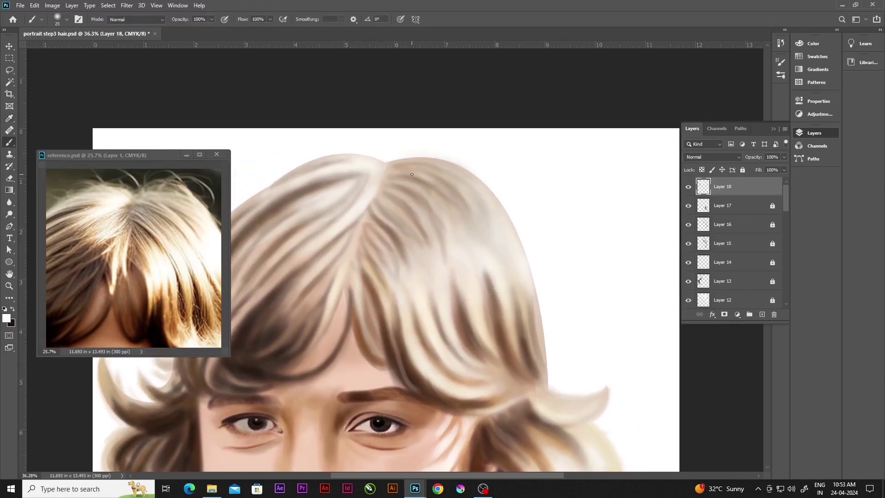
pyautogui.hotkey('ctrl', '0')
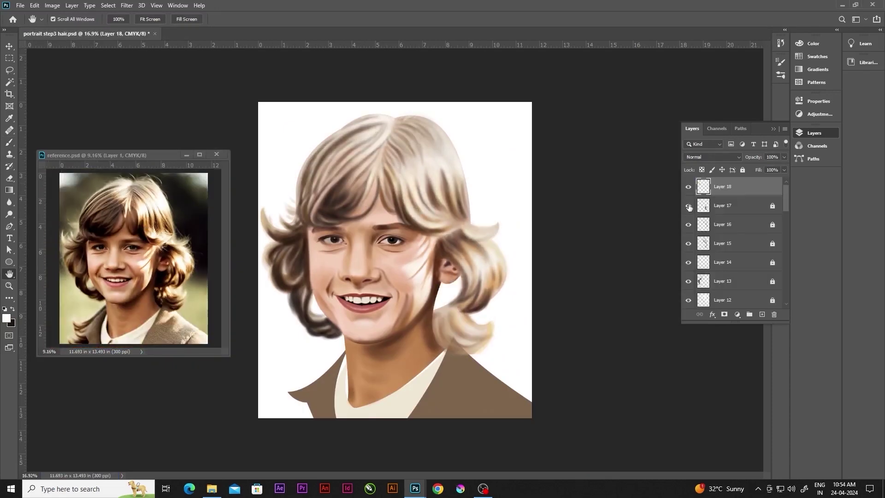
# Lock Layer 18 and add a new layer above it for the coat
pyautogui.click(742, 170)
pyautogui.scroll(-5, 724, 250)
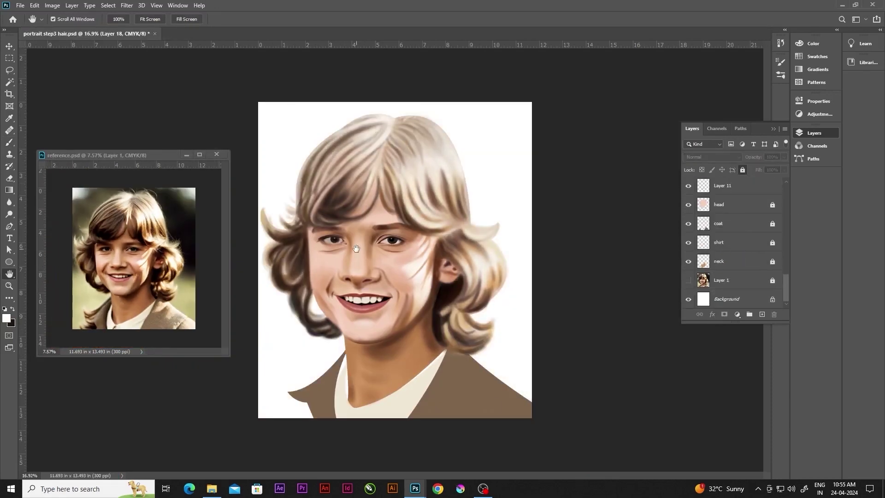
pyautogui.scroll(3, 356, 249)
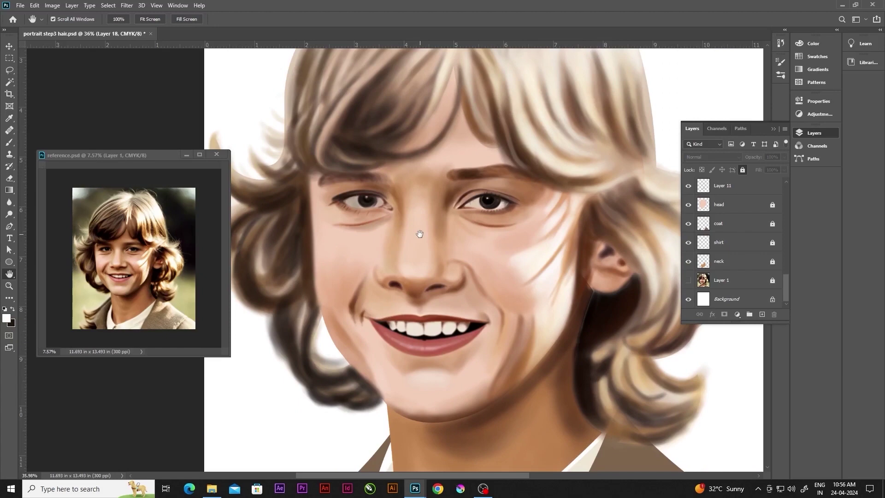
pyautogui.moveTo(531, 379); pyautogui.dragTo(480, 190)
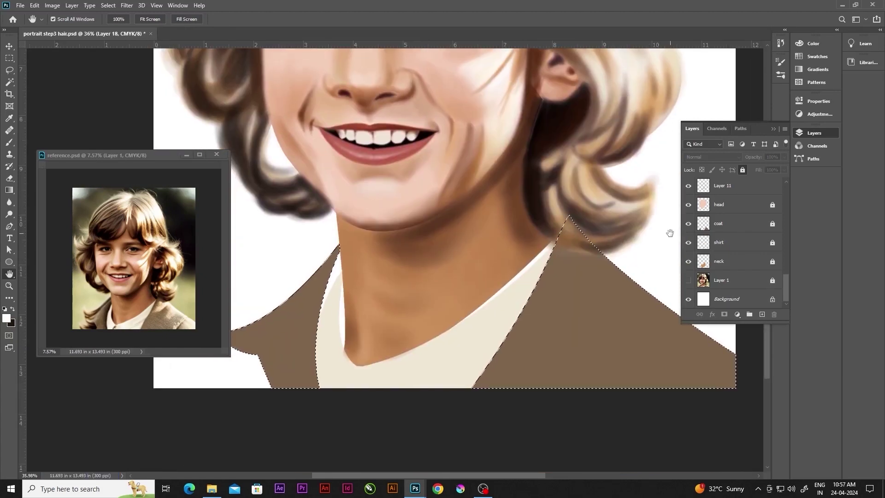
pyautogui.hotkey('ctrl', 'shift', 'alt', 'n')
pyautogui.press('i')
# Paint lighter tan tones over the right lapel and body of the brown jacket
pyautogui.click(573, 244)
pyautogui.press('b')
pyautogui.moveTo(573, 244)
pyautogui.mouseDown()
pyautogui.moveTo(502, 382)
pyautogui.moveTo(608, 313)
pyautogui.mouseUp()
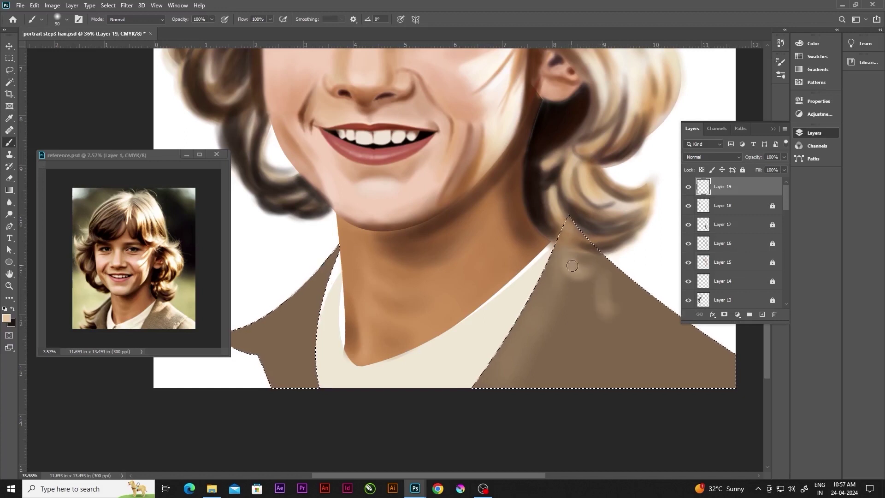
pyautogui.moveTo(566, 268); pyautogui.dragTo(521, 359)
pyautogui.moveTo(530, 295)
pyautogui.mouseDown()
pyautogui.moveTo(566, 263)
pyautogui.moveTo(608, 313)
pyautogui.mouseUp()
pyautogui.moveTo(576, 230); pyautogui.dragTo(617, 309)
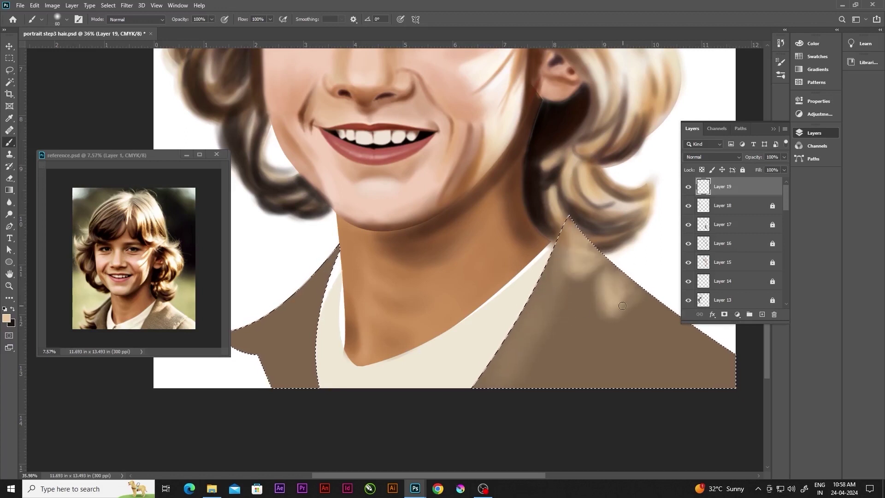
pyautogui.press(']')
pyautogui.press(']')
pyautogui.press(']')
pyautogui.moveTo(676, 344); pyautogui.dragTo(564, 330)
# Paint darker brown lines along both collar edges and clear the selection
pyautogui.press('[')
pyautogui.press('[')
pyautogui.press('[')
pyautogui.keyDown('alt'); pyautogui.click(566, 236); pyautogui.keyUp('alt')
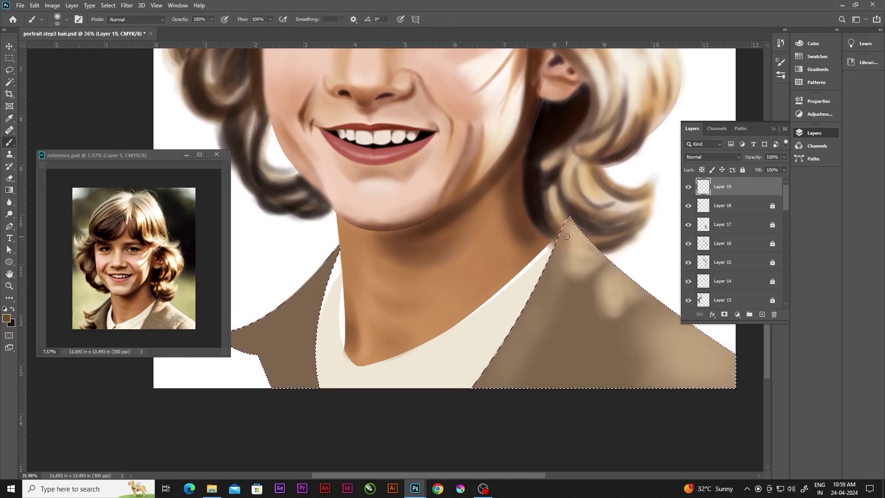
pyautogui.moveTo(542, 297); pyautogui.dragTo(523, 326)
pyautogui.press('[')
pyautogui.press('[')
pyautogui.press('[')
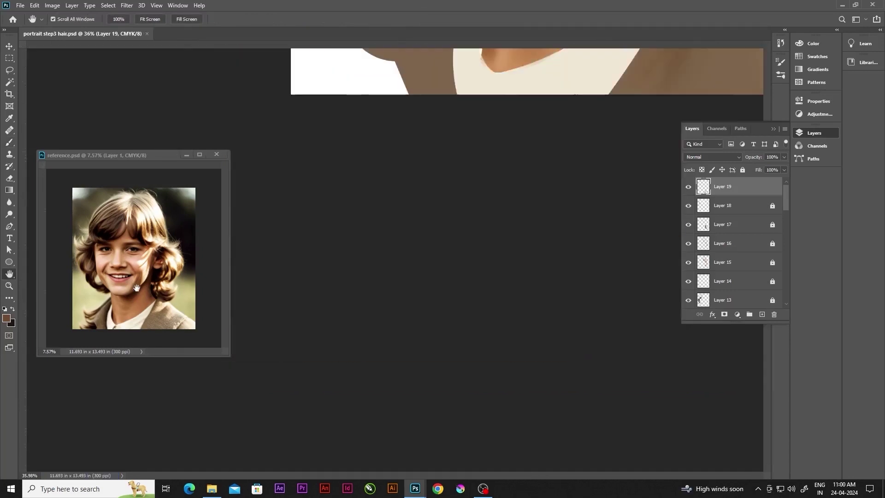
pyautogui.moveTo(346, 81)
pyautogui.mouseDown()
pyautogui.moveTo(397, 201)
pyautogui.moveTo(403, 93)
pyautogui.mouseUp()
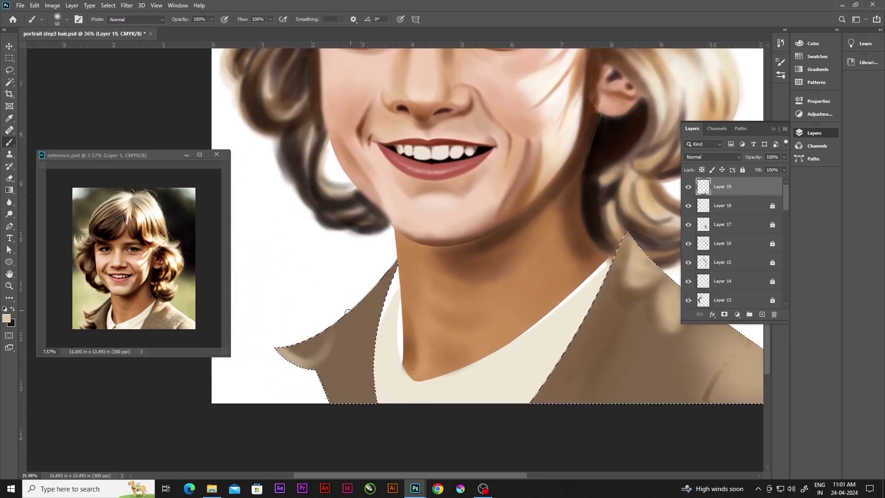
pyautogui.moveTo(394, 271); pyautogui.dragTo(368, 401)
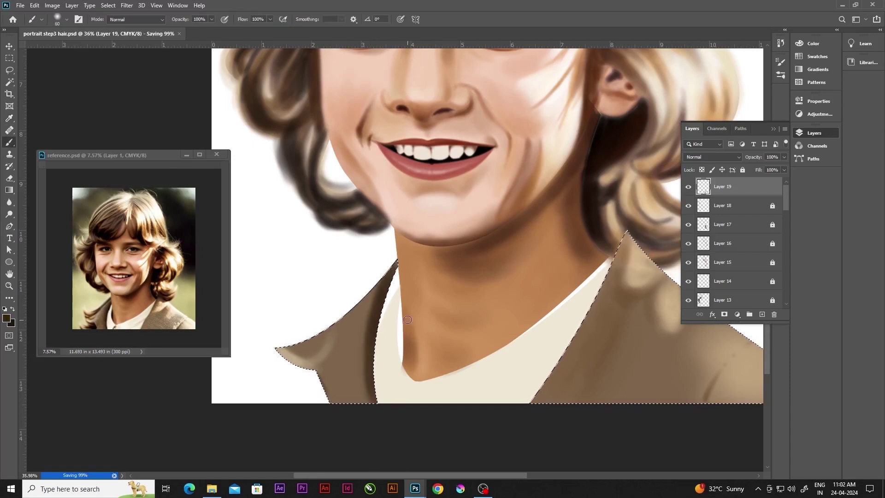
pyautogui.hotkey('ctrl', 'd')
# On a new Layer 20, paint a thin light line along the left collar
pyautogui.hotkey('ctrl', 'shift', 'alt', 'n')
pyautogui.press('[')
pyautogui.press('[')
pyautogui.press('[')
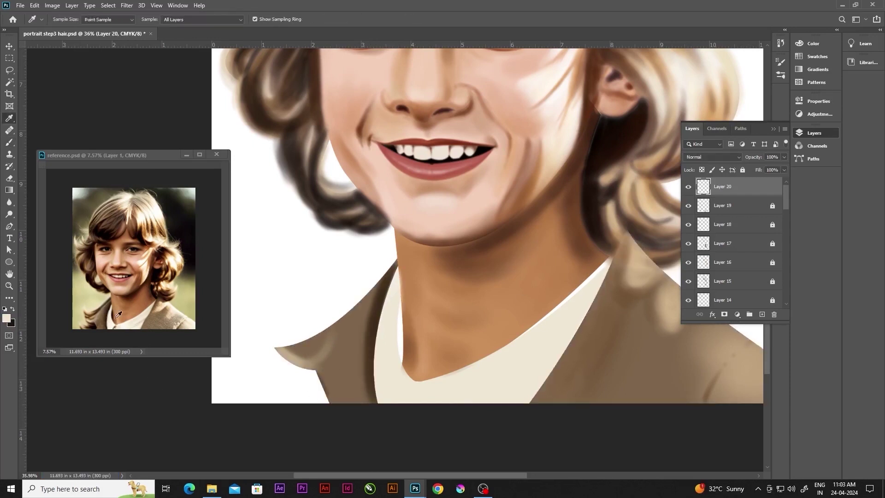
pyautogui.moveTo(399, 300); pyautogui.dragTo(402, 353)
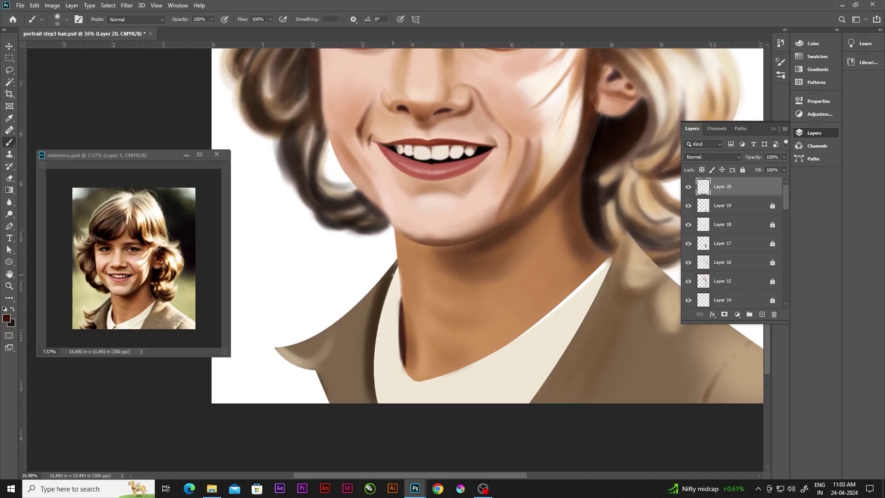
pyautogui.moveTo(432, 334); pyautogui.dragTo(431, 308)
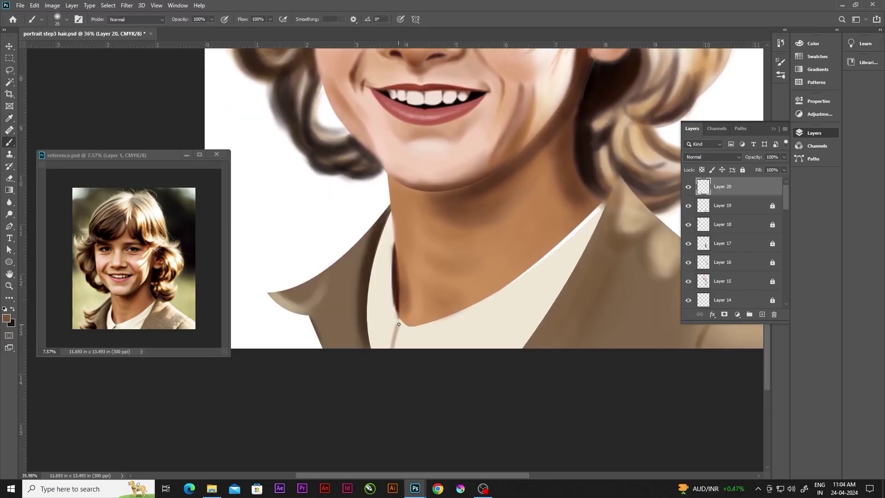
pyautogui.press(']')
pyautogui.press(']')
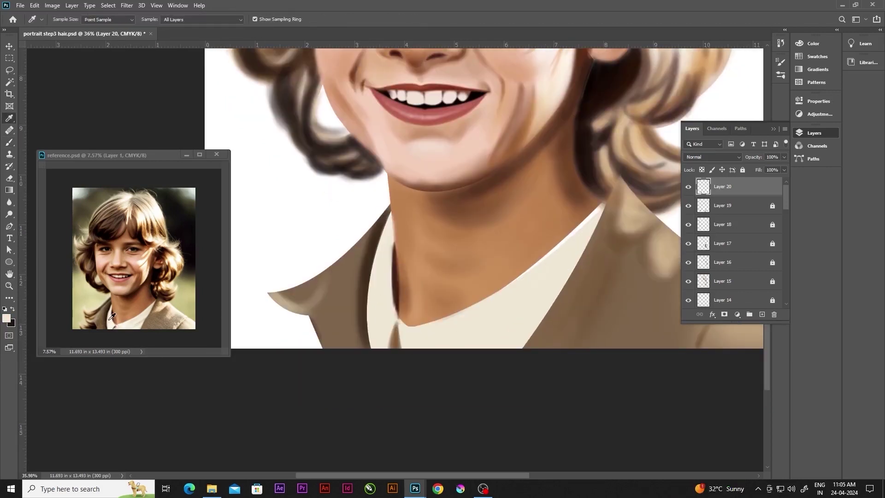
# Fit the portrait on screen and add a new layer for the background
pyautogui.hotkey('ctrl', '0')
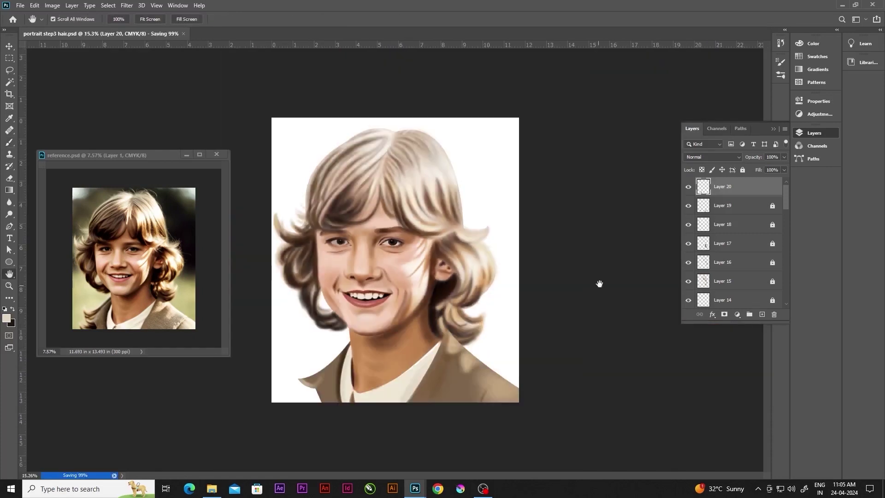
pyautogui.hotkey('alt', ',')
pyautogui.hotkey('ctrl', 'shift', 'alt', 'n')
# Fill Layer 21 with olive green and add Layer 22 for background shading
pyautogui.hotkey('alt', 'BackSpace')
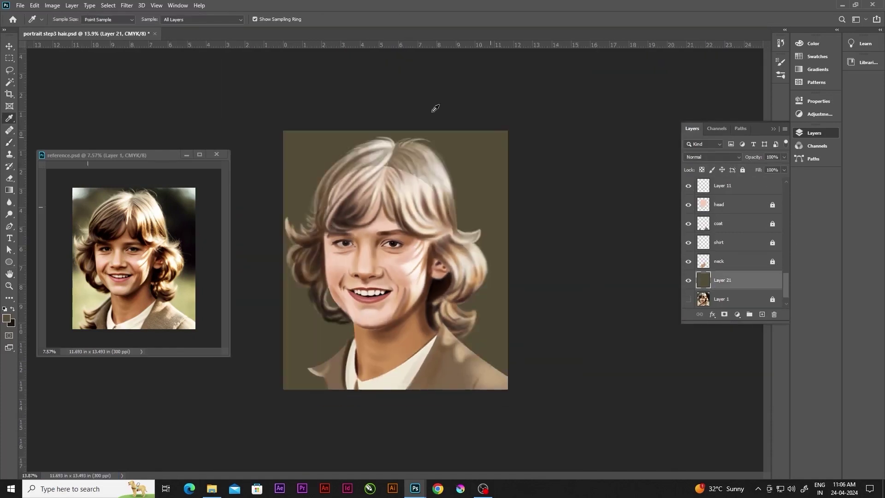
pyautogui.hotkey('ctrl', 'shift', 'alt', 'n')
pyautogui.scroll(2, 395, 258)
pyautogui.press('b')
# Paint soft lighter green tones near the collar, lower corners and beside the hair
pyautogui.moveTo(493, 368)
pyautogui.mouseDown()
pyautogui.moveTo(536, 362)
pyautogui.moveTo(285, 359)
pyautogui.moveTo(295, 331)
pyautogui.moveTo(272, 415)
pyautogui.mouseUp()
pyautogui.moveTo(258, 304); pyautogui.dragTo(267, 415)
pyautogui.moveTo(484, 307); pyautogui.dragTo(530, 391)
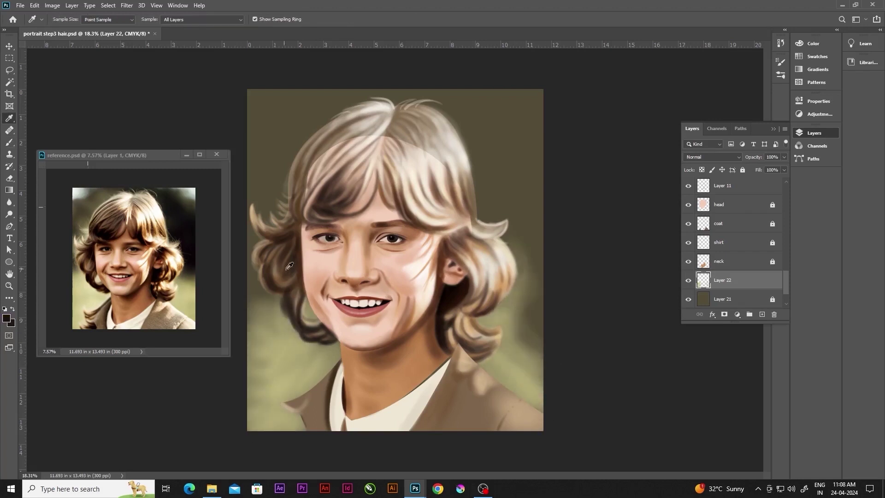
pyautogui.moveTo(502, 171); pyautogui.dragTo(516, 323)
# Check layer visibility and move the olive Layer 21 above the reference Layer 1
pyautogui.press('v')
pyautogui.click(499, 134)
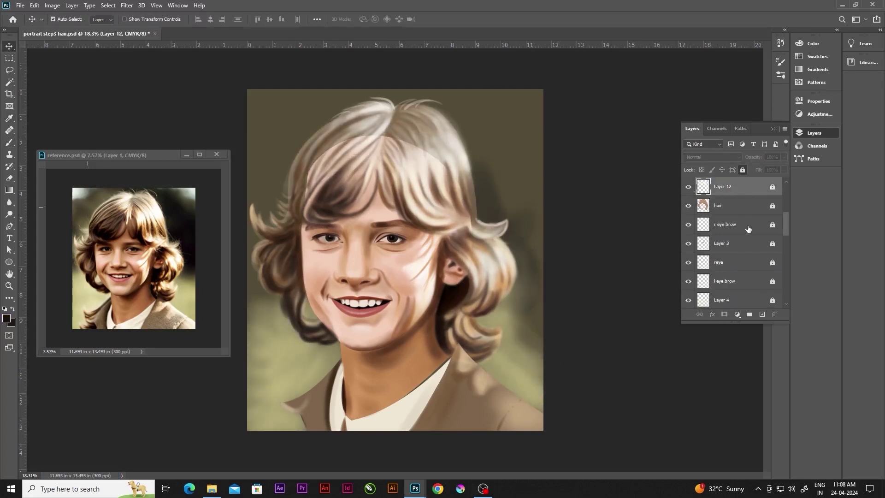
pyautogui.scroll(-2, 738, 230)
pyautogui.click(689, 228)
pyautogui.scroll(-3, 719, 221)
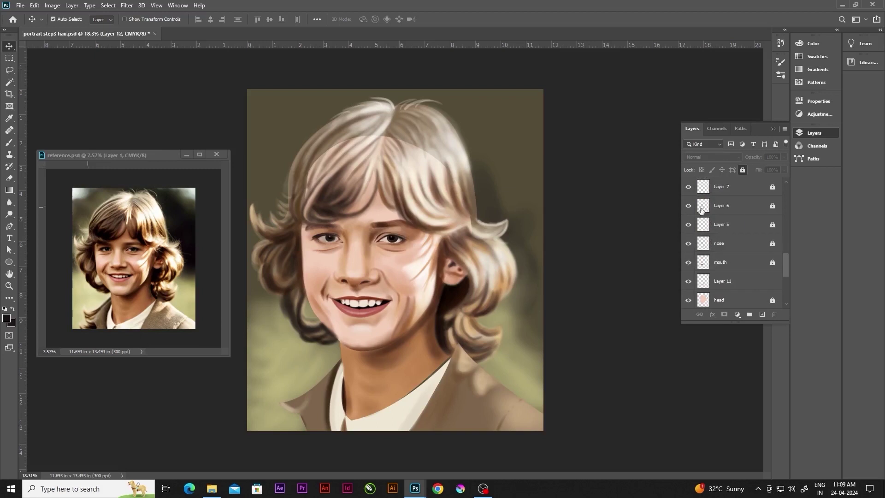
pyautogui.scroll(-3, 728, 239)
pyautogui.click(688, 279)
pyautogui.click(688, 280)
pyautogui.click(689, 279)
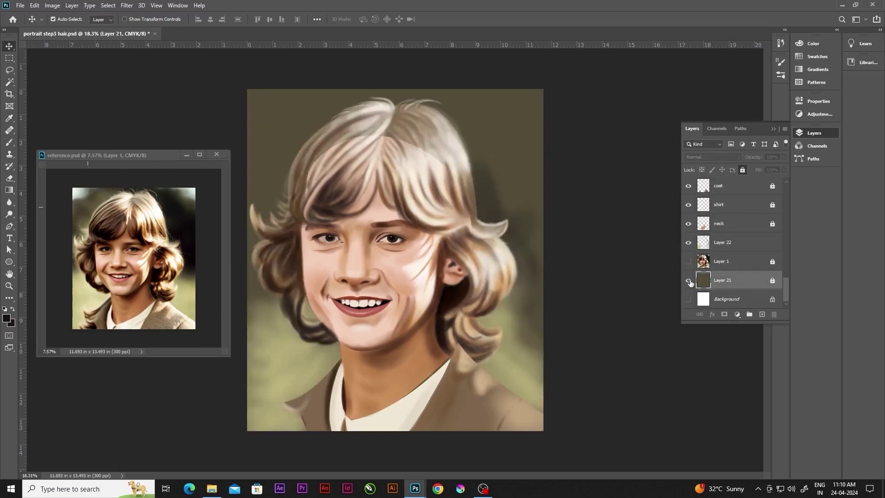
pyautogui.hotkey('ctrl', ']')
# Paint dark shadows around the hair on Layer 22
pyautogui.press('b')
pyautogui.hotkey('alt', ']')
pyautogui.moveTo(484, 178); pyautogui.dragTo(506, 299)
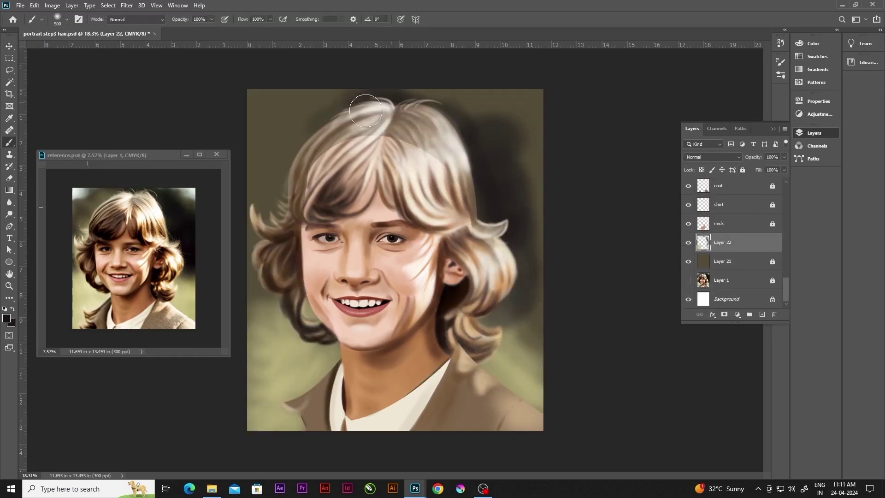
pyautogui.moveTo(366, 111)
pyautogui.mouseDown()
pyautogui.moveTo(286, 197)
pyautogui.moveTo(510, 152)
pyautogui.moveTo(530, 322)
pyautogui.mouseUp()
# Paint light sage patches across the background's top corners on Layer 22
pyautogui.press('i')
pyautogui.click(6, 318)
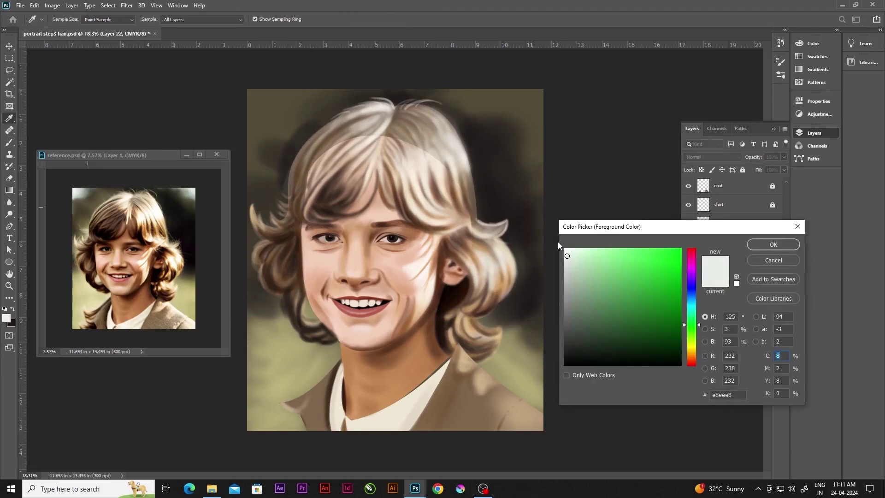
pyautogui.click(525, 387)
pyautogui.press('Return')
pyautogui.moveTo(278, 83); pyautogui.dragTo(520, 120)
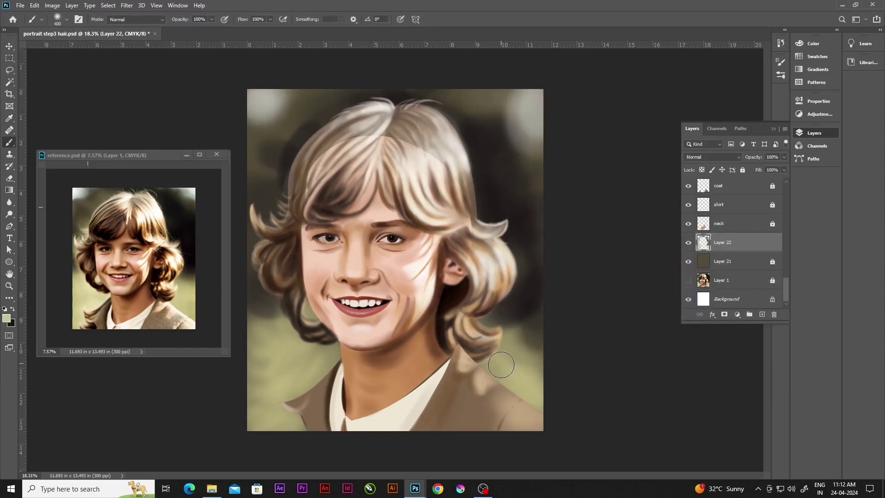
# Erase parts of the olive background Layer 21 with a smaller brush, then lock it
pyautogui.keyDown('ctrl'); pyautogui.click(483, 378); pyautogui.keyUp('ctrl')
pyautogui.press('[')
pyautogui.press('[')
pyautogui.press('[')
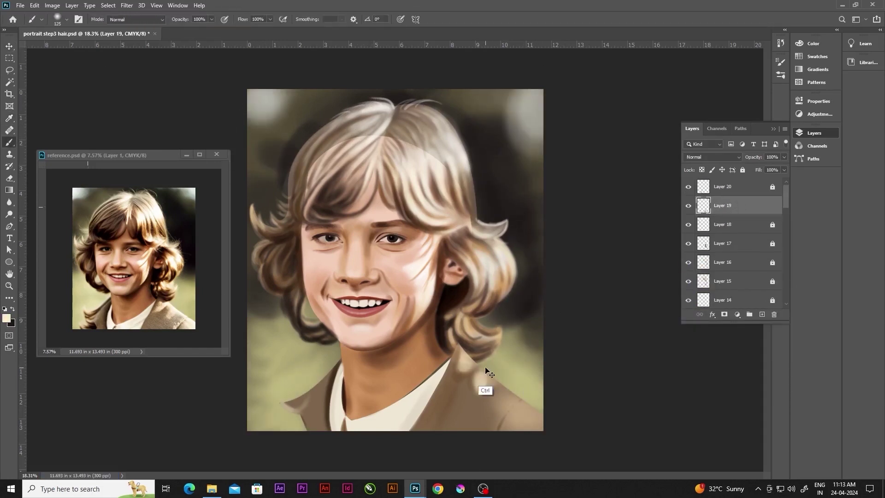
pyautogui.moveTo(784, 198); pyautogui.dragTo(784, 290)
pyautogui.click(687, 261)
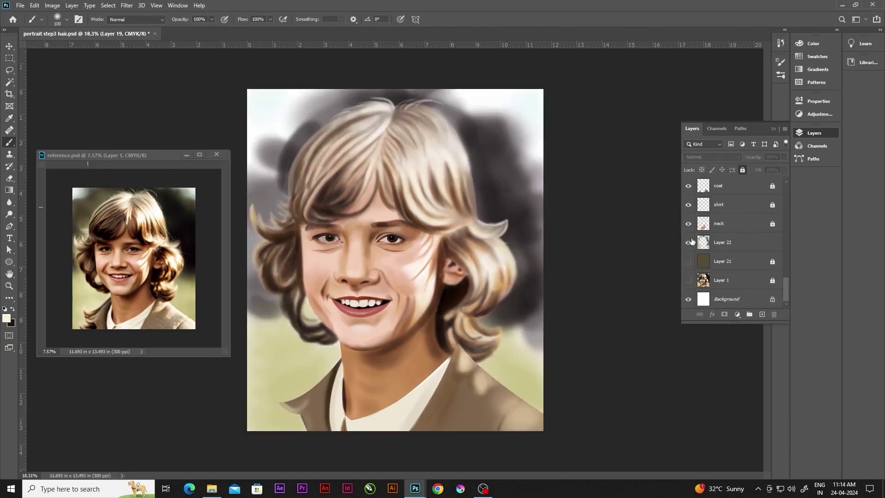
pyautogui.click(688, 261)
pyautogui.press('e')
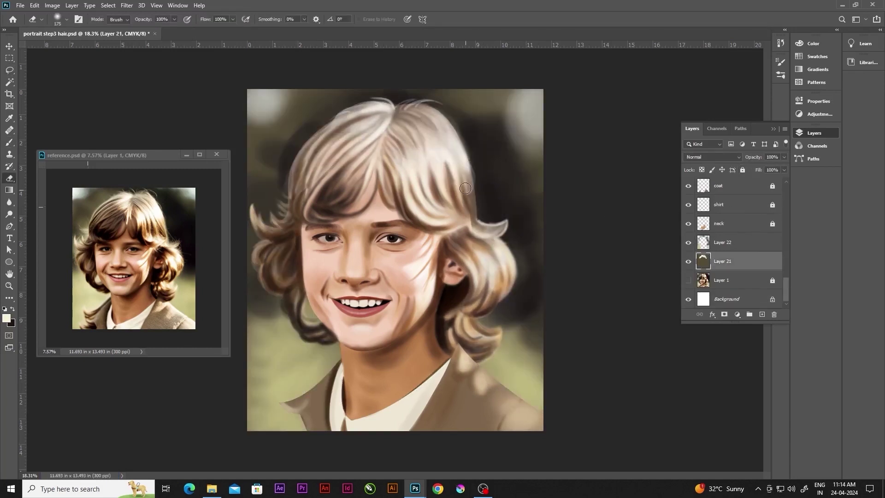
pyautogui.doubleClick(688, 261)
pyautogui.hotkey('ctrl', '/')
pyautogui.hotkey('alt', ']')
pyautogui.press('h')
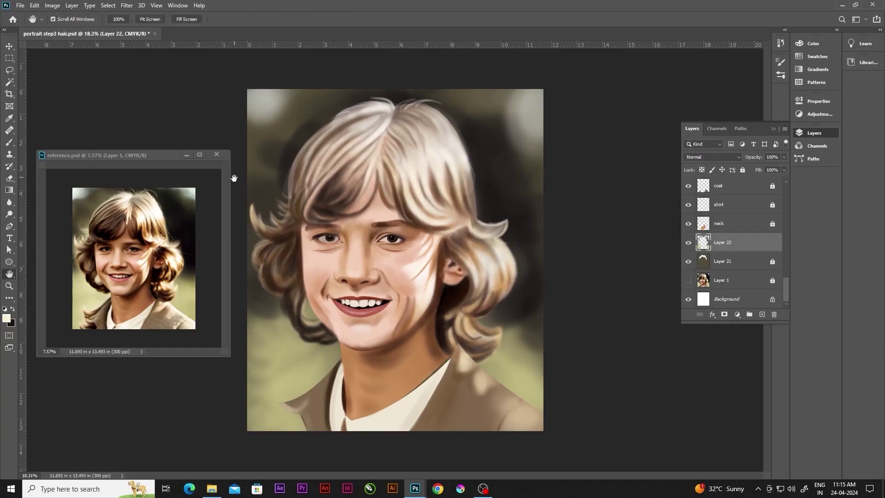
pyautogui.scroll(3, 385, 342)
# Rotate the shirt layer slightly and transform the coat layer with Free Transform
pyautogui.keyDown('ctrl'); pyautogui.click(385, 346); pyautogui.keyUp('ctrl')
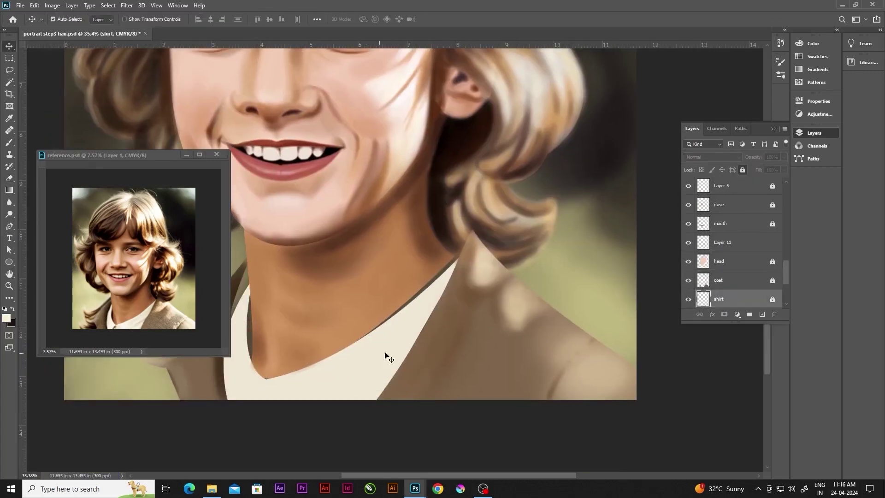
pyautogui.hotkey('ctrl', 't')
pyautogui.moveTo(469, 243); pyautogui.dragTo(474, 237)
pyautogui.scroll(-2, 402, 292)
pyautogui.press('Return')
pyautogui.rightClick(307, 310)
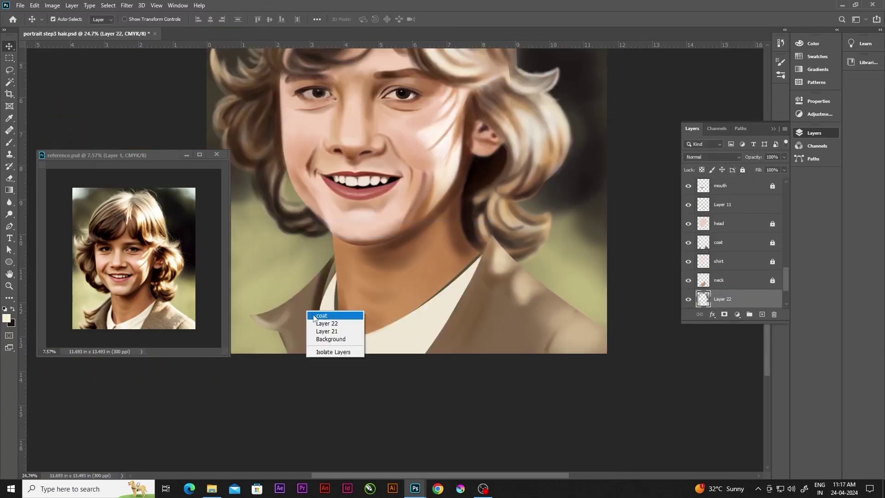
pyautogui.click(323, 316)
pyautogui.hotkey('ctrl', 't')
pyautogui.press('Return')
# Draw a straight crisp line along the collar edge and add Layer 23 for collar detail
pyautogui.hotkey('alt', '.')
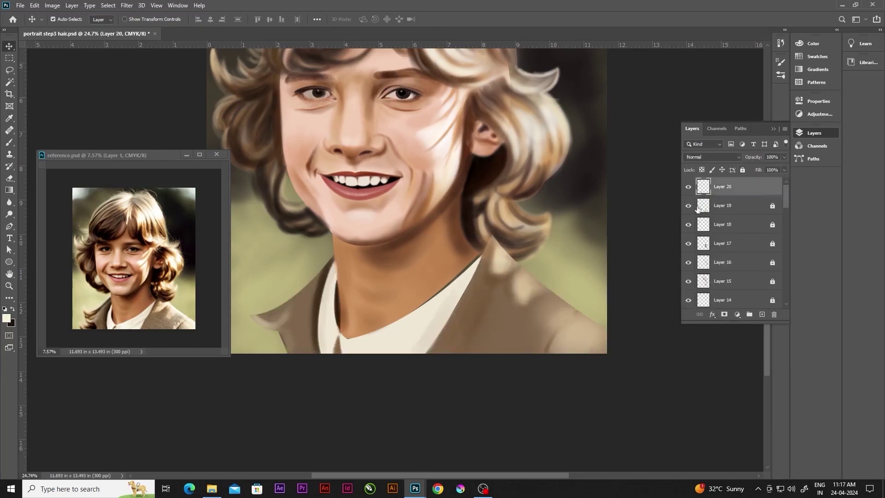
pyautogui.scroll(2, 467, 240)
pyautogui.press('b')
pyautogui.keyDown('shift'); pyautogui.click(345, 340); pyautogui.keyUp('shift')
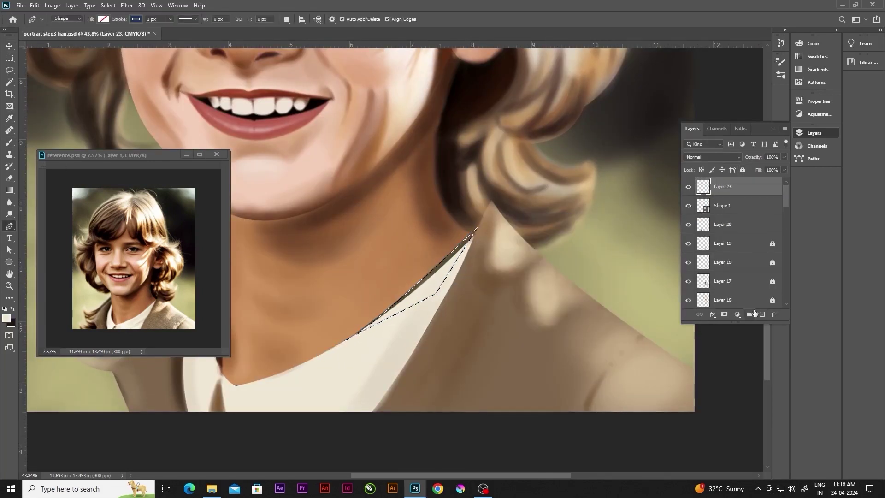
pyautogui.scroll(2, 477, 236)
pyautogui.press('v')
pyautogui.press('b')
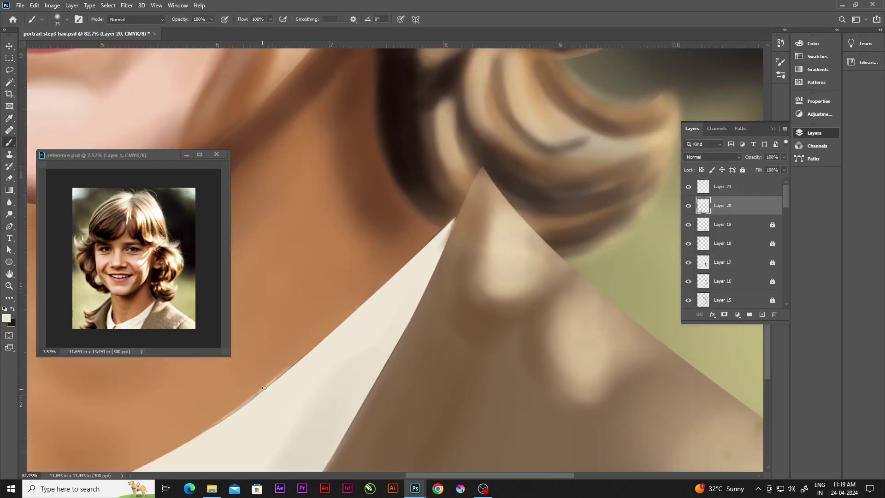